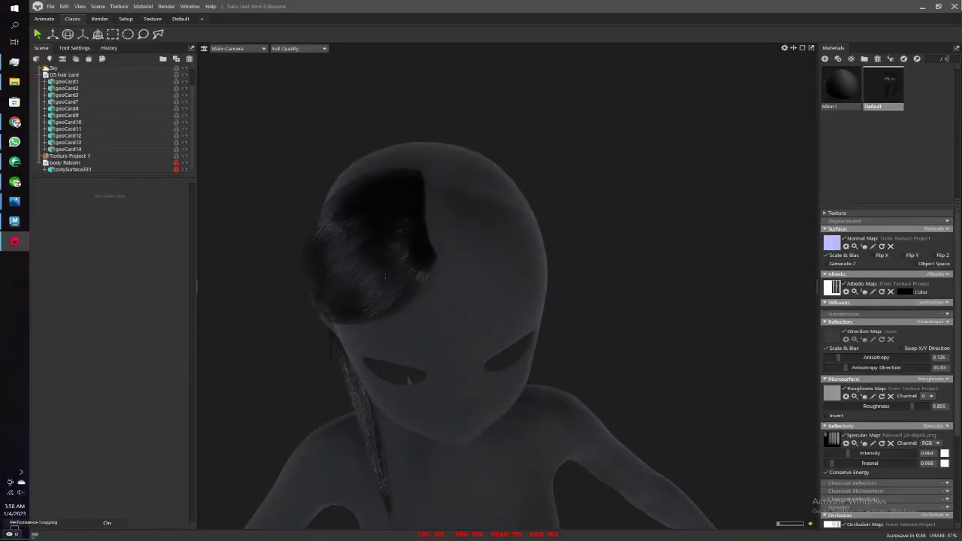
Zoom and orbit in Marmoset to inspect the black hair strands and face from the side
scroll(385, 276, up, 3)
mouse_move(385, 276)
mouse_down()
mouse_move(648, 278)
mouse_move(682, 243)
mouse_move(606, 259)
mouse_up()
scroll(649, 278, up, 2)
scroll(648, 278, up, 2)
scroll(649, 278, up, 2)
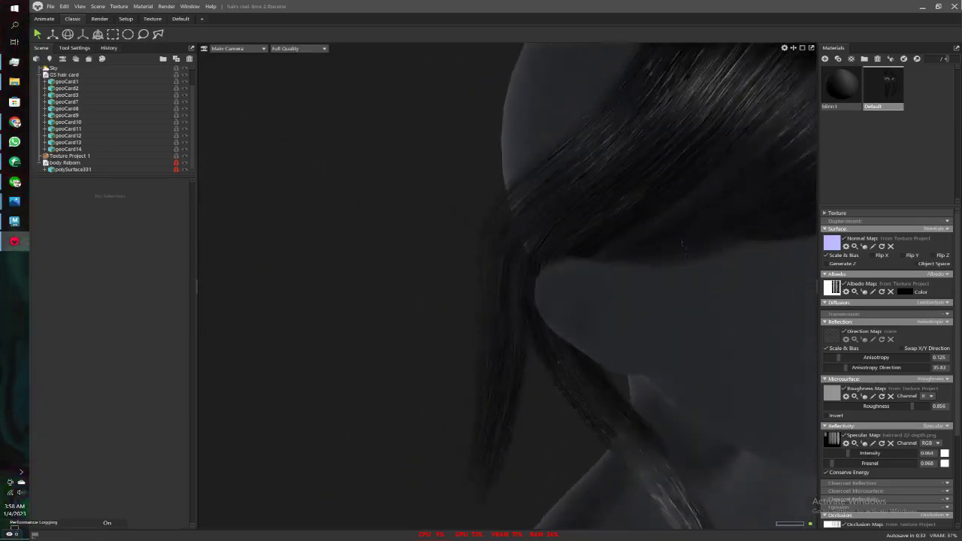
scroll(682, 243, down, 3)
scroll(606, 260, up, 3)
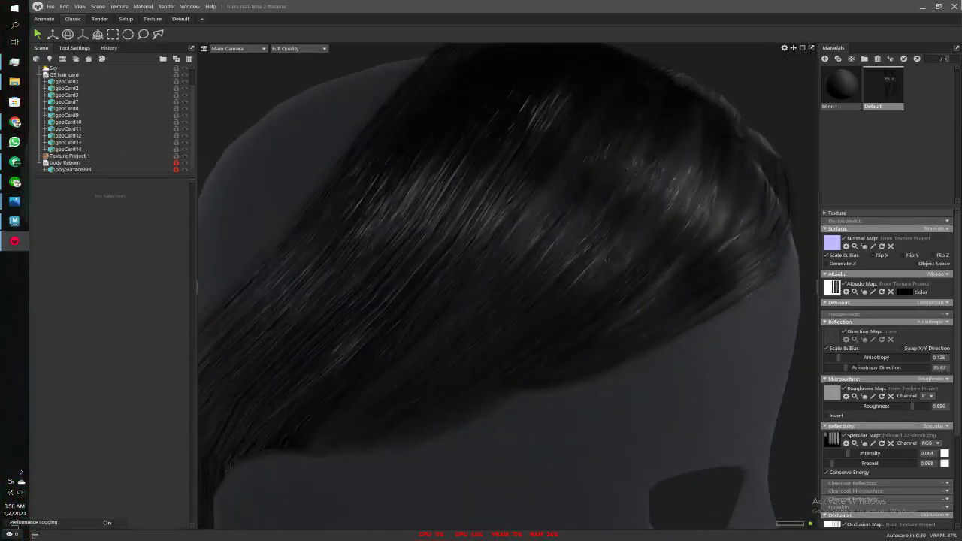
scroll(606, 260, down, 3)
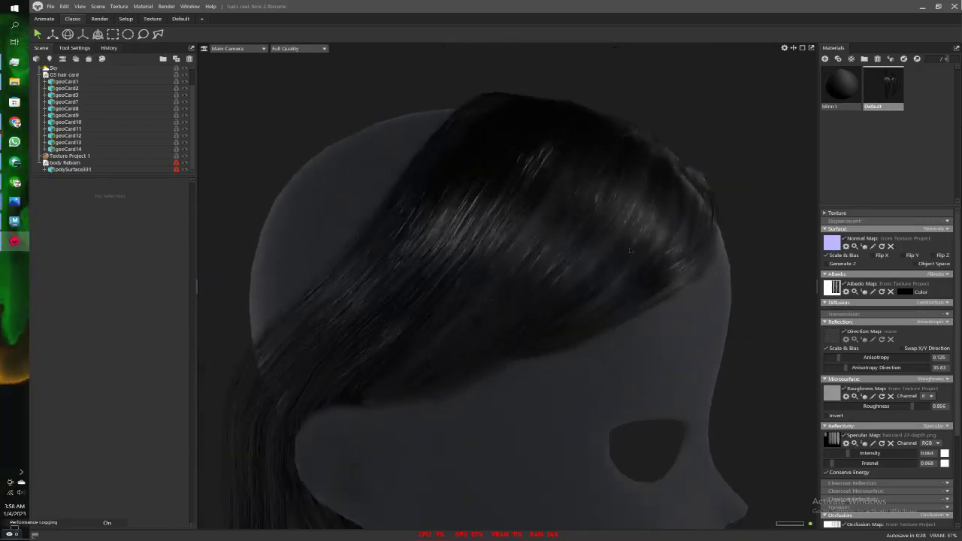
scroll(563, 276, down, 1)
mouse_move(564, 277)
mouse_down()
mouse_move(611, 260)
mouse_move(725, 283)
mouse_move(521, 296)
mouse_move(512, 288)
mouse_move(530, 291)
mouse_move(485, 298)
mouse_move(513, 293)
mouse_move(479, 282)
mouse_up()
scroll(540, 295, down, 3)
scroll(539, 294, down, 2)
scroll(480, 281, up, 2)
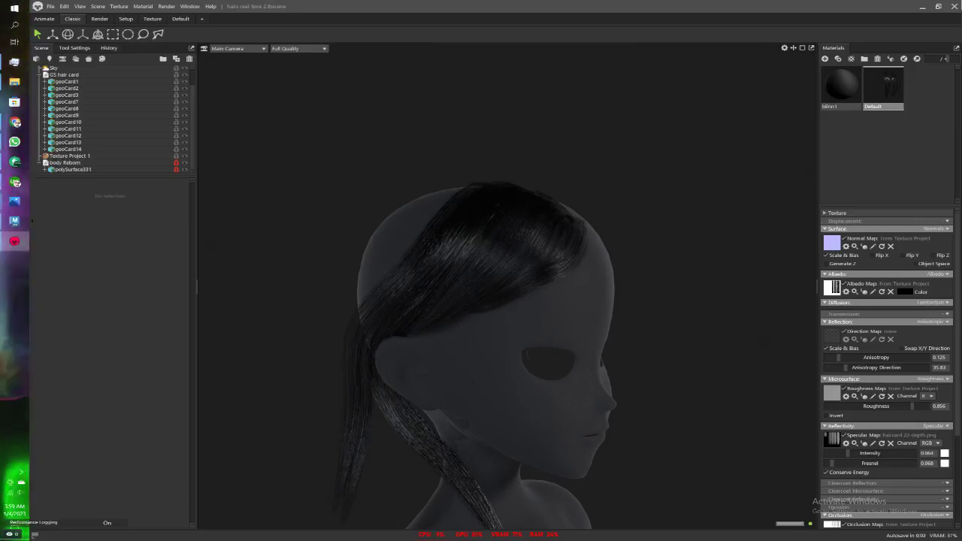
Back in Maya, clear the hair-card selection to show the strand texture and widen the viewport
click(15, 221)
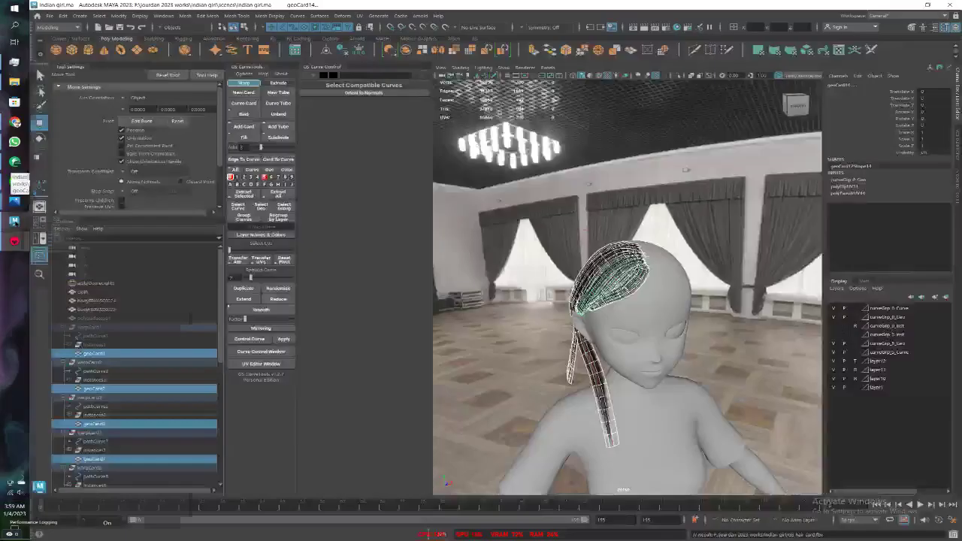
alt+drag(559, 316, 646, 291)
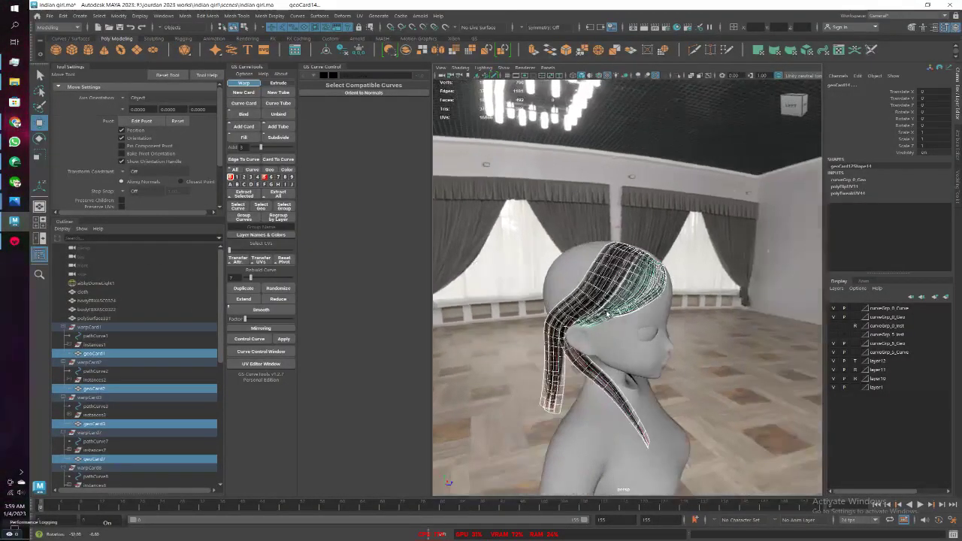
click(646, 291)
scroll(646, 288, up, 3)
scroll(646, 288, up, 2)
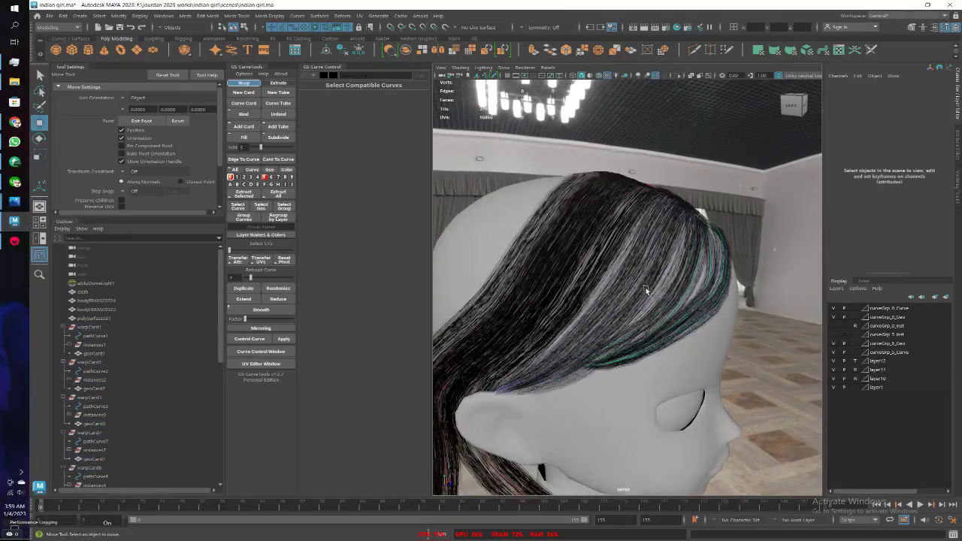
mouse_move(646, 288)
alt+mouse_down()
mouse_move(618, 304)
mouse_move(636, 295)
alt+mouse_up()
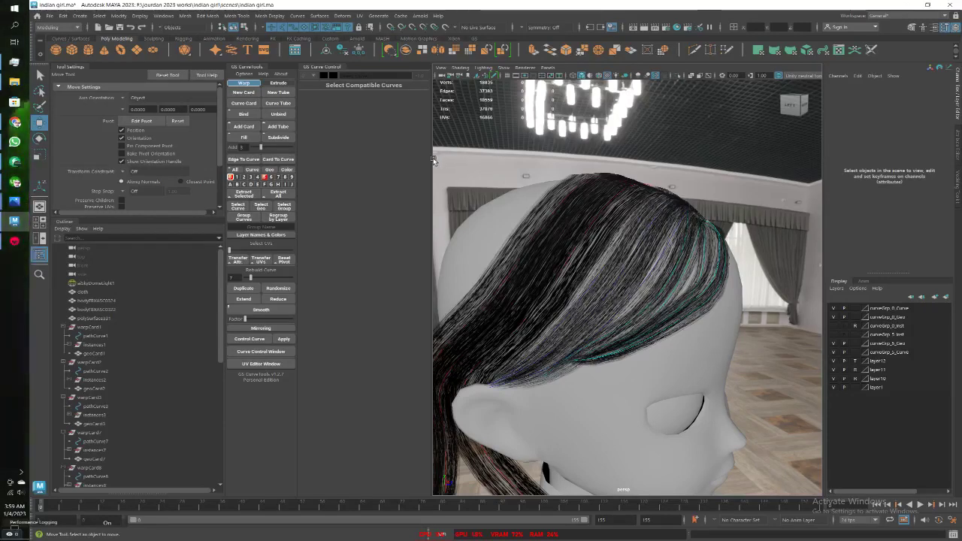
drag(425, 160, 418, 159)
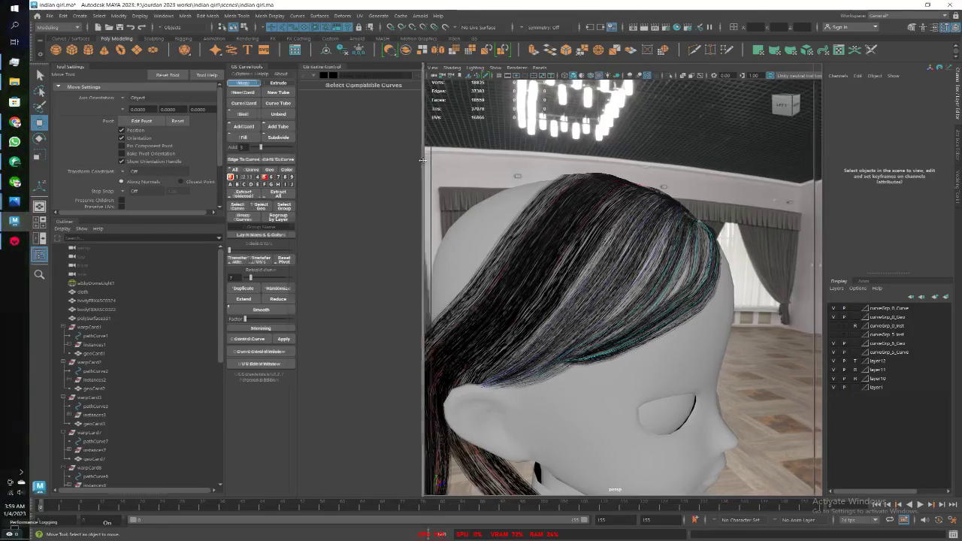
mouse_move(631, 235)
alt+mouse_down()
mouse_move(591, 279)
mouse_move(645, 253)
mouse_move(579, 279)
mouse_move(664, 272)
mouse_move(668, 281)
mouse_move(608, 275)
mouse_move(636, 271)
alt+mouse_up()
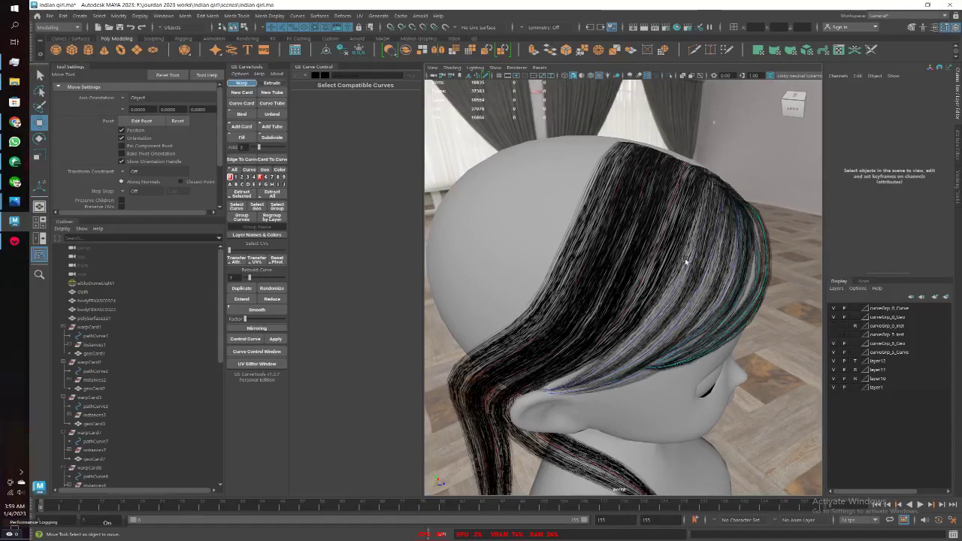
Check the cards geoCard14, warpCard14, warpCard13 and geoCard8 to find the crown card
alt+drag(698, 269, 670, 259)
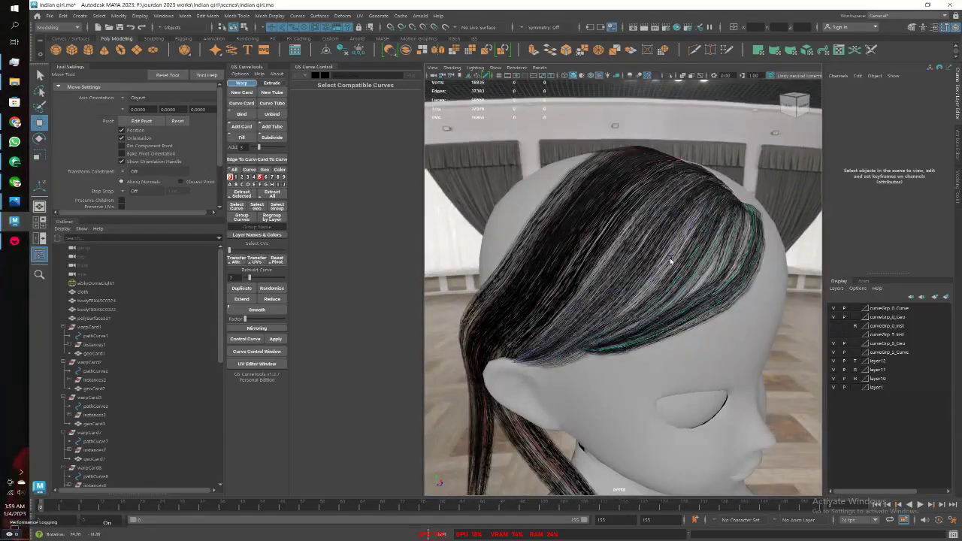
click(663, 216)
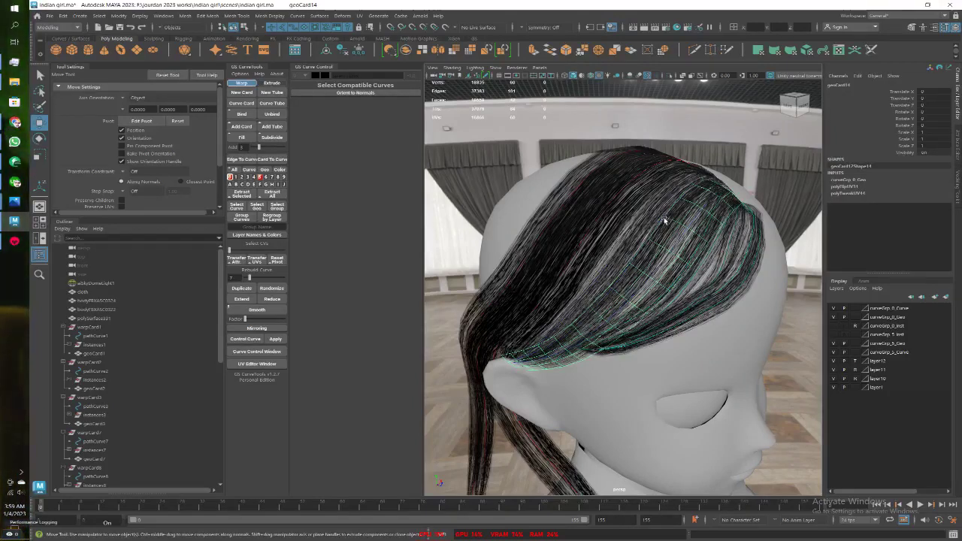
scroll(141, 387, down, 8)
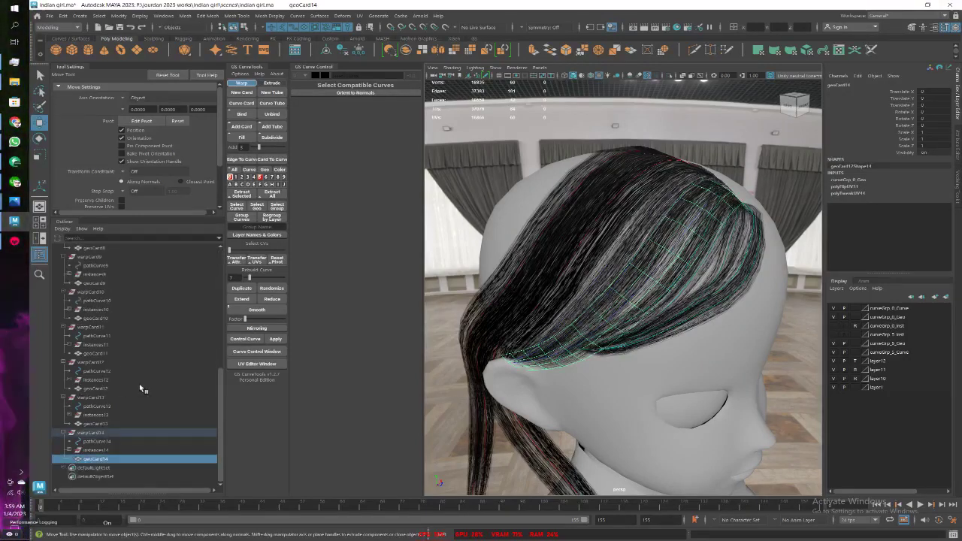
click(90, 433)
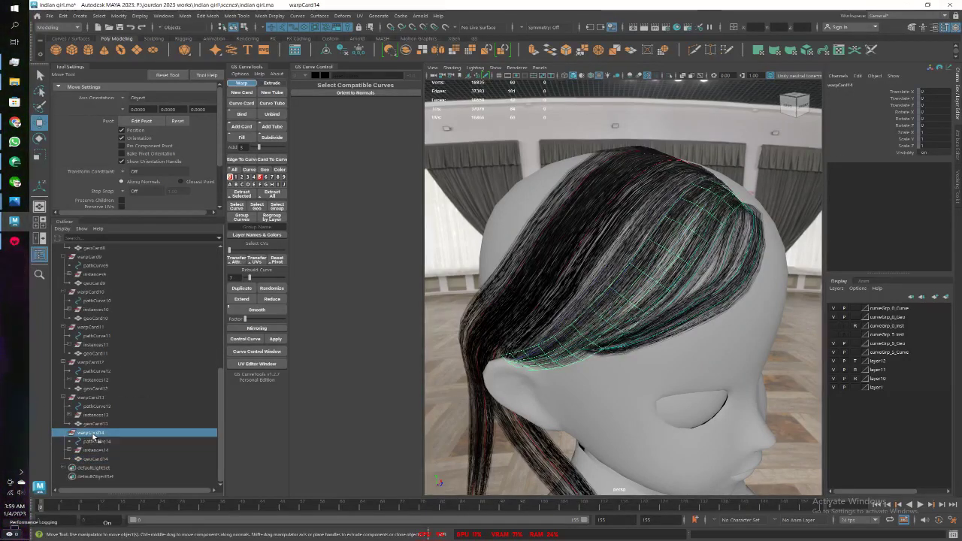
click(86, 399)
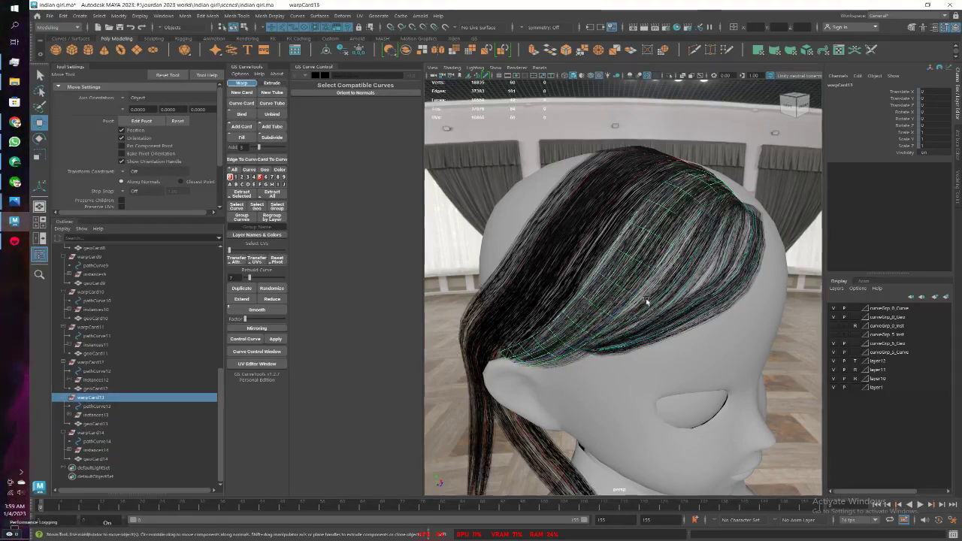
mouse_move(647, 302)
alt+mouse_down()
mouse_move(598, 285)
mouse_move(630, 299)
alt+mouse_up()
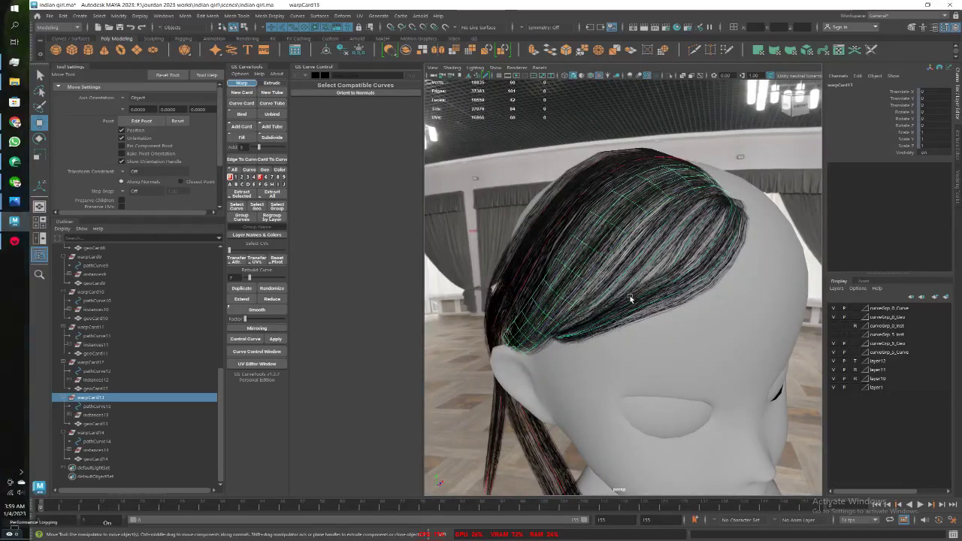
click(640, 260)
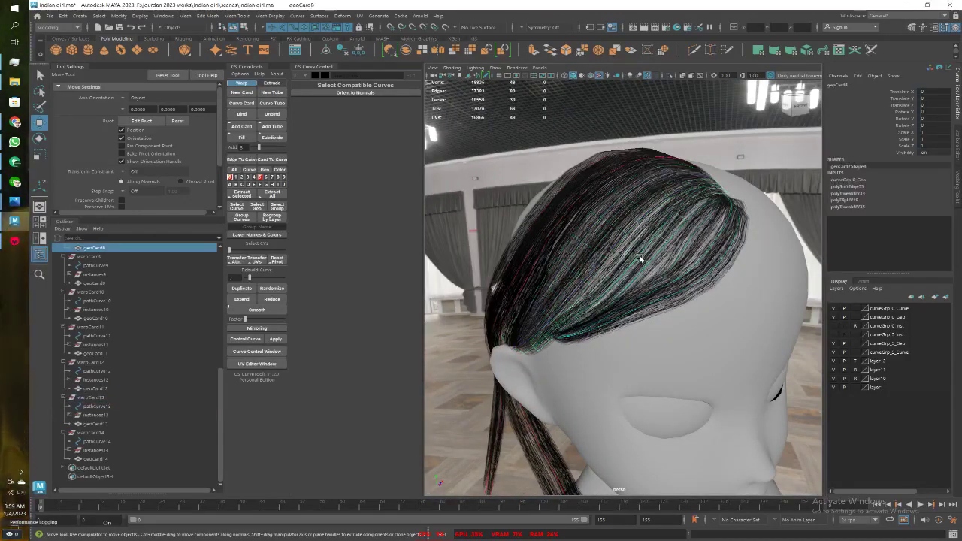
mouse_move(642, 278)
alt+mouse_down()
mouse_move(700, 273)
mouse_move(682, 261)
mouse_move(679, 242)
mouse_move(647, 275)
alt+mouse_up()
scroll(112, 353, up, 5)
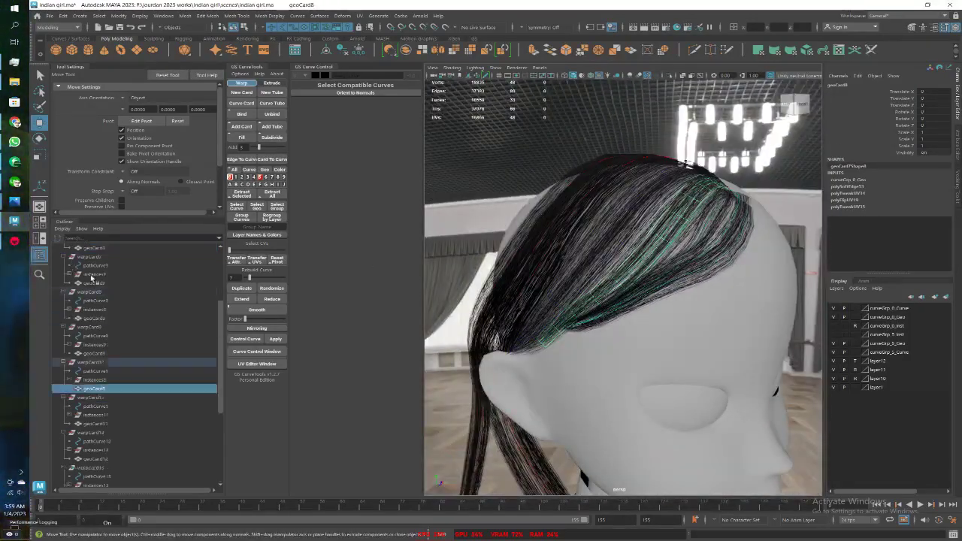
Select warpCard8, collapse the warpCard8, 9, 11, 13 and 14 groups, and duplicate it
click(65, 362)
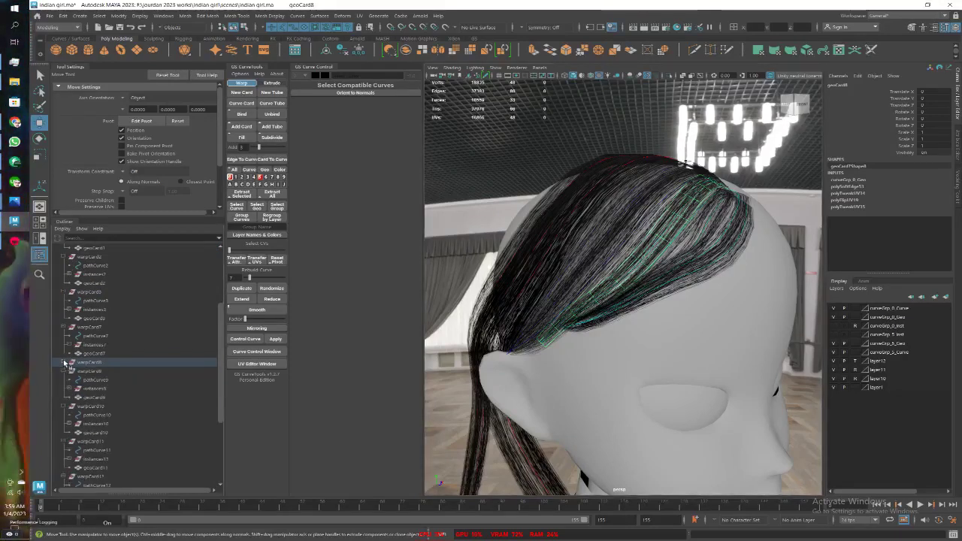
click(90, 363)
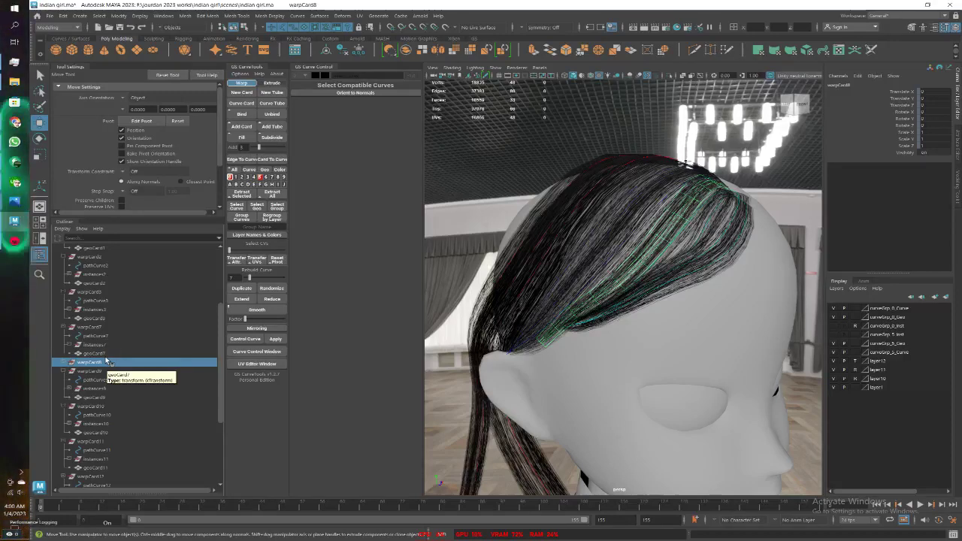
click(64, 371)
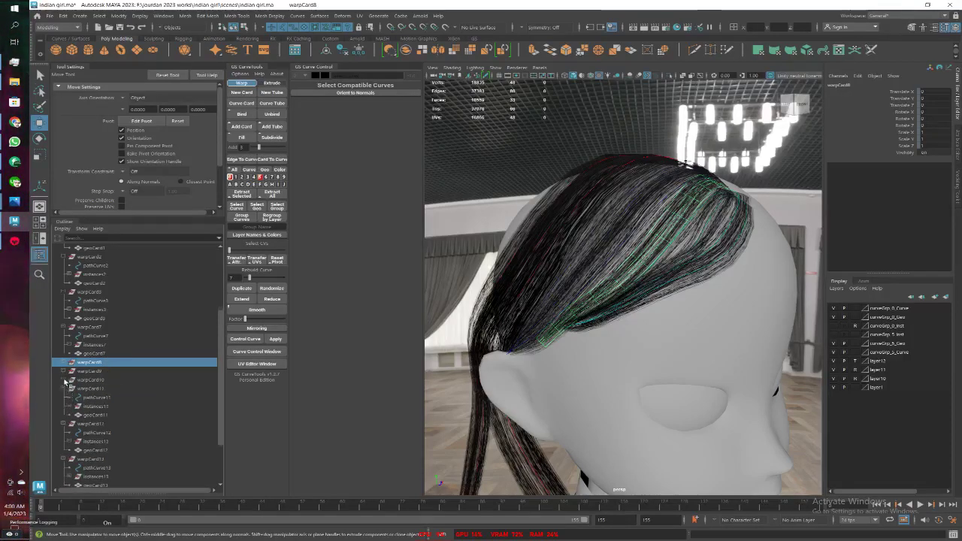
click(64, 389)
click(64, 407)
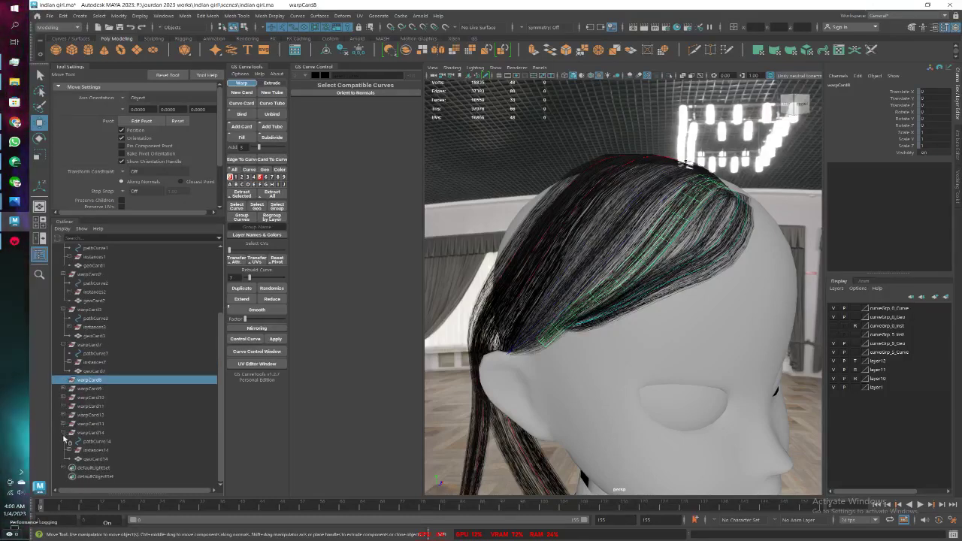
click(65, 433)
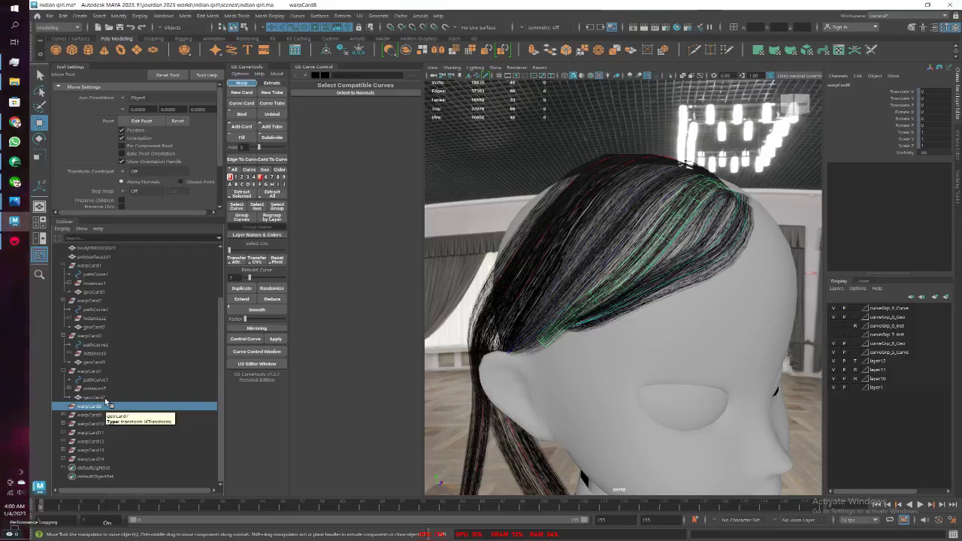
click(241, 290)
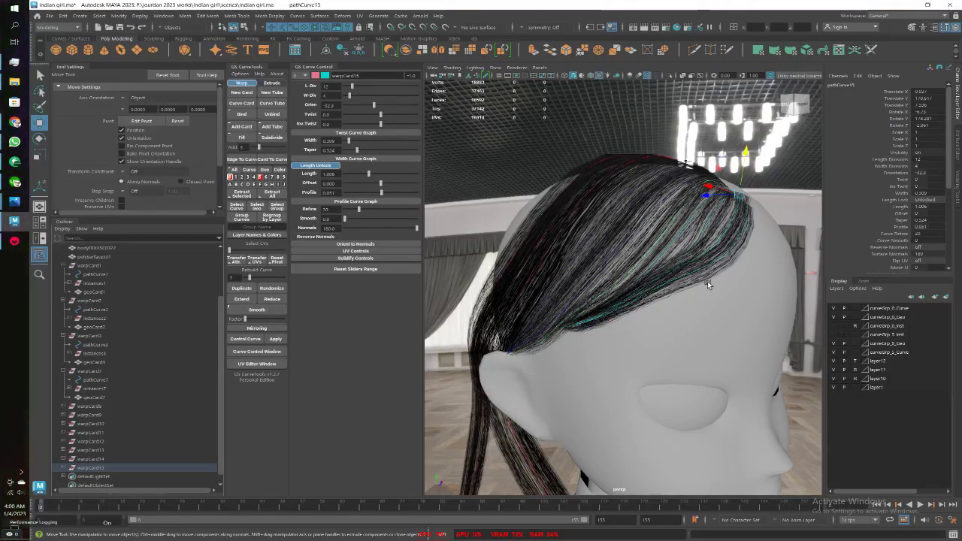
Enter component mode with X-Ray on and pick a point on pathCurve15
key(F8)
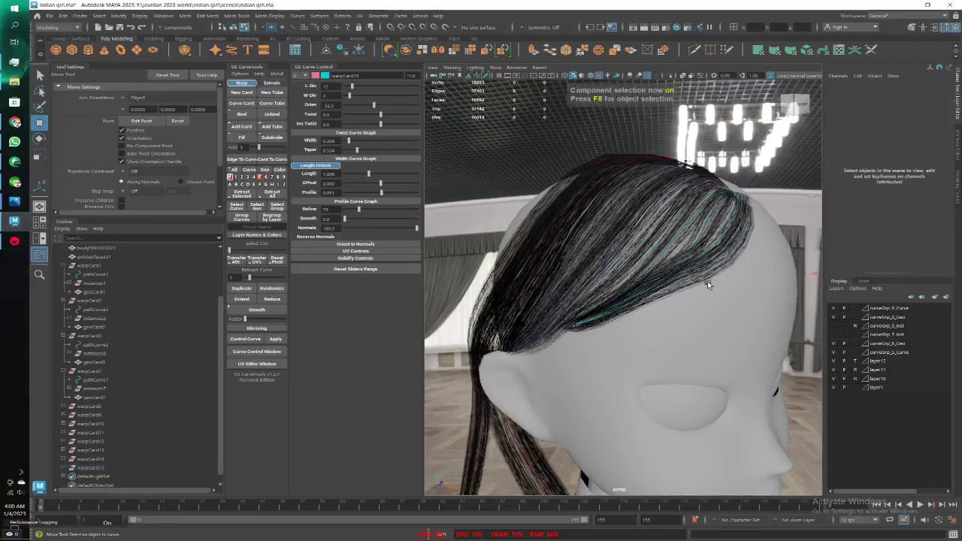
alt+drag(734, 177, 706, 235)
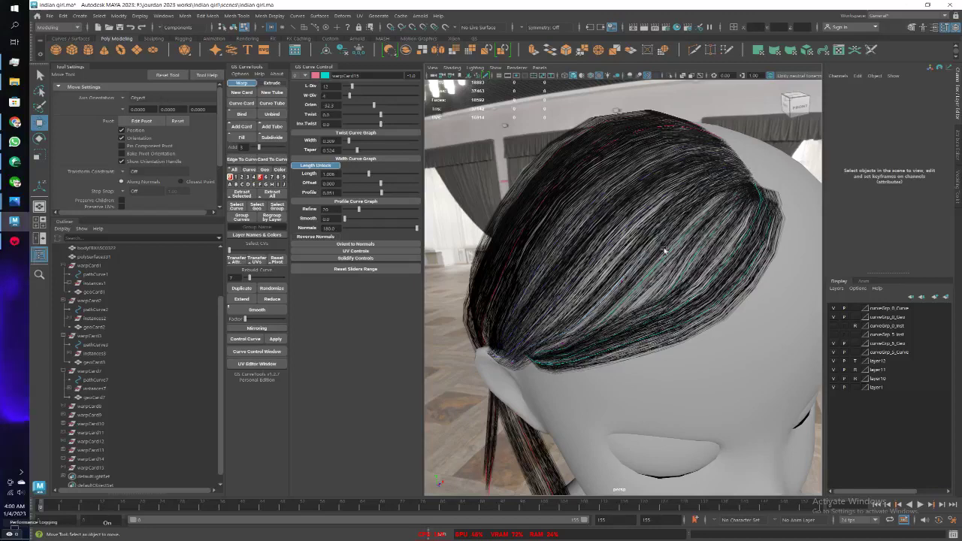
click(685, 76)
alt+drag(679, 111, 708, 170)
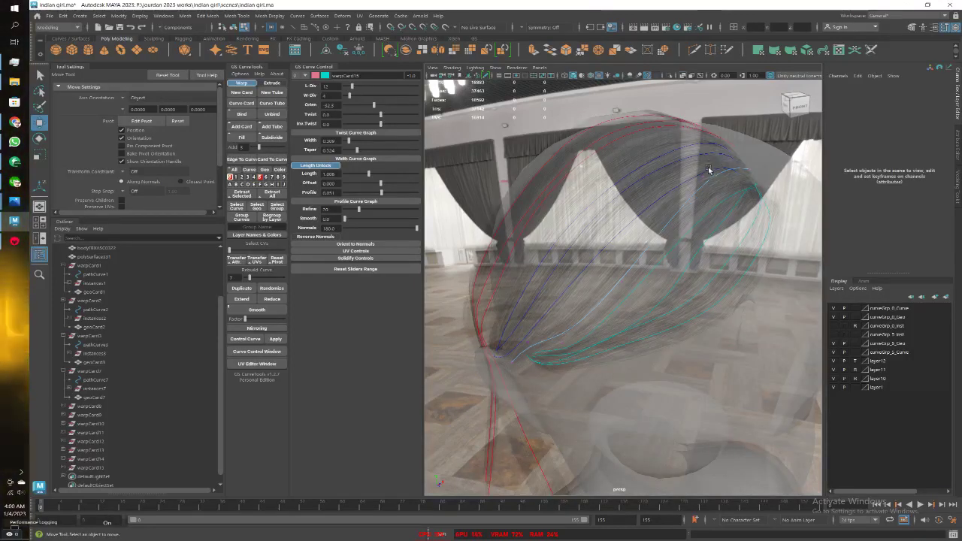
click(707, 184)
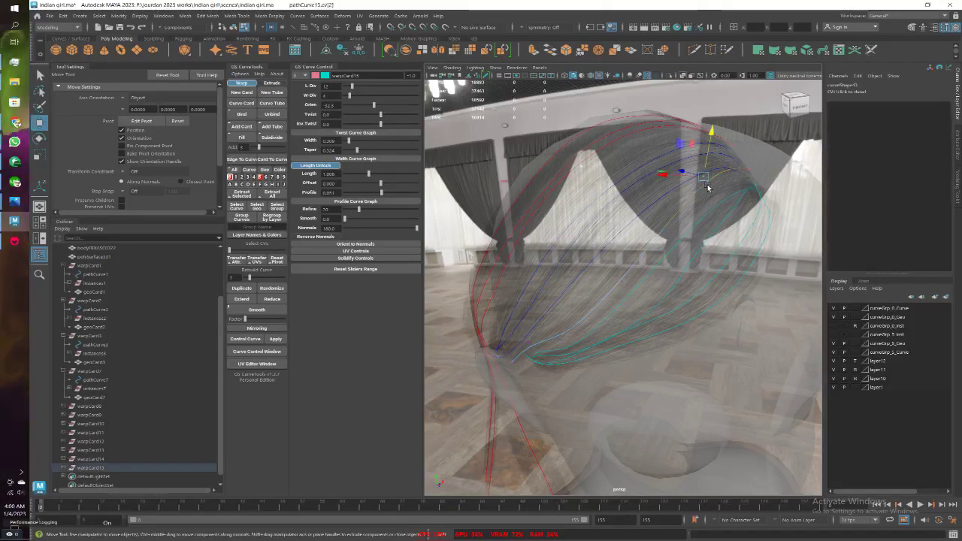
mouse_move(654, 206)
alt+mouse_down()
mouse_move(671, 195)
mouse_move(675, 248)
mouse_move(689, 243)
mouse_move(614, 264)
alt+mouse_up()
Move points 4 and 5 of pathCurve15 to reshape the card, then turn X-Ray off
drag(699, 340, 718, 349)
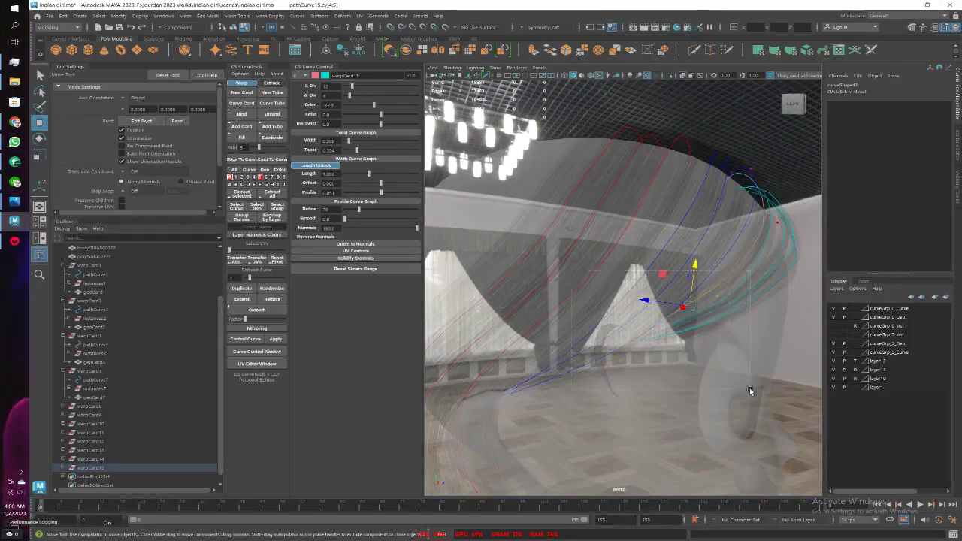
alt+drag(731, 359, 613, 348)
drag(536, 341, 530, 339)
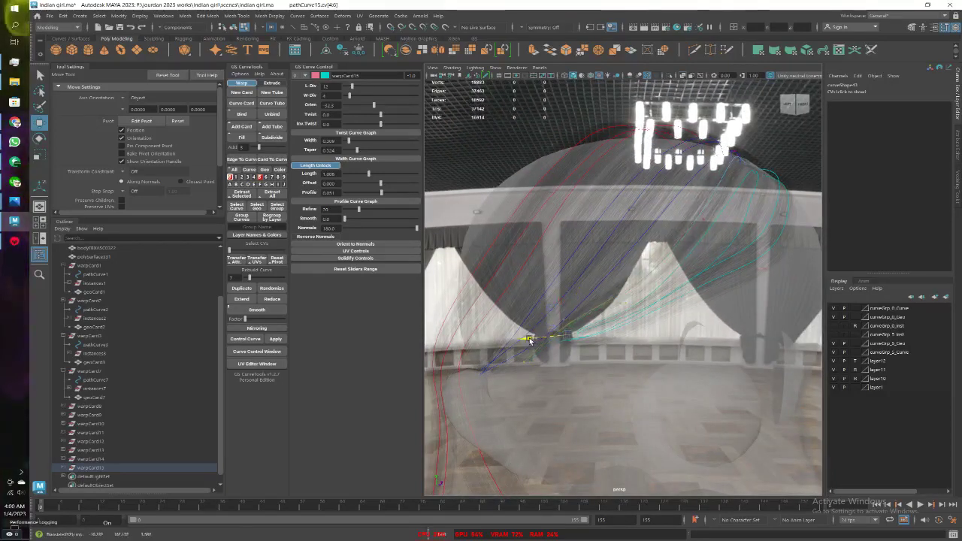
click(685, 78)
alt+drag(572, 330, 625, 333)
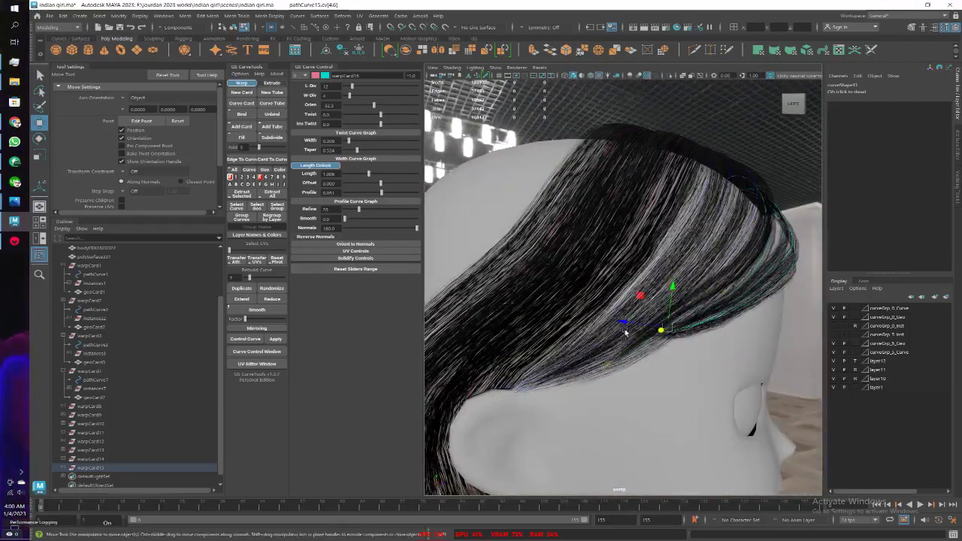
Lift and pull pathCurve15 points down toward the hairline, then re-enable X-Ray
mouse_move(672, 290)
mouse_down()
mouse_move(666, 260)
mouse_move(565, 314)
mouse_move(537, 285)
mouse_up()
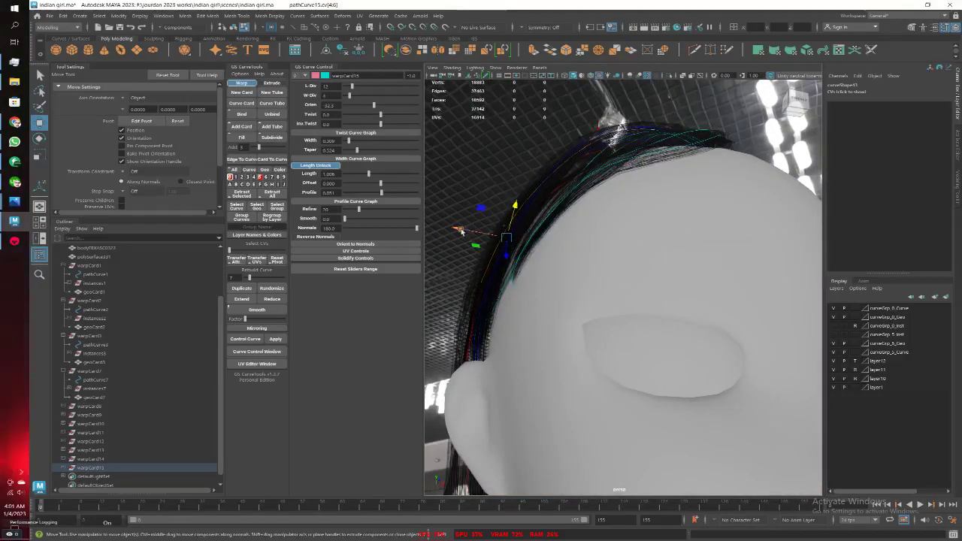
alt+drag(540, 241, 636, 276)
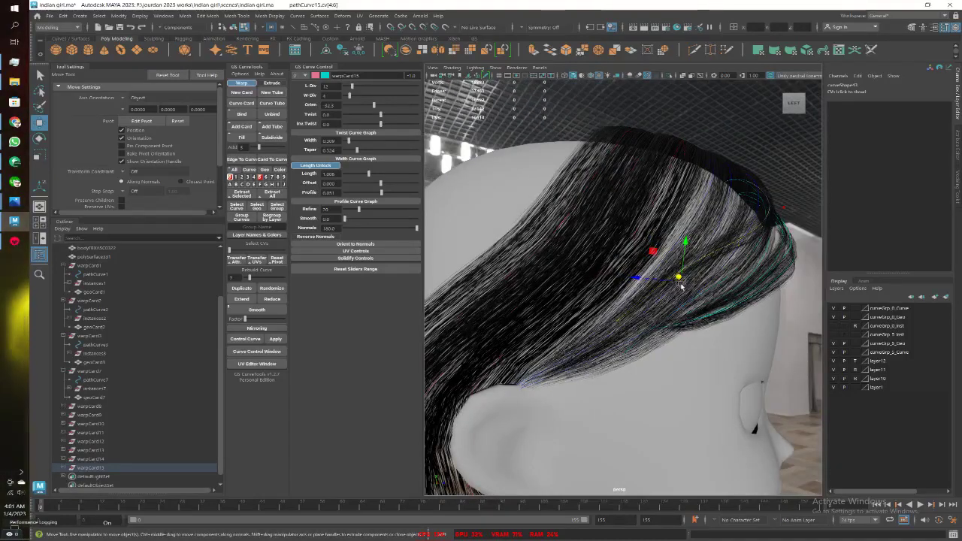
mouse_move(679, 280)
mouse_down()
mouse_move(631, 301)
mouse_move(686, 316)
mouse_move(705, 272)
mouse_move(727, 264)
mouse_up()
drag(728, 264, 704, 236)
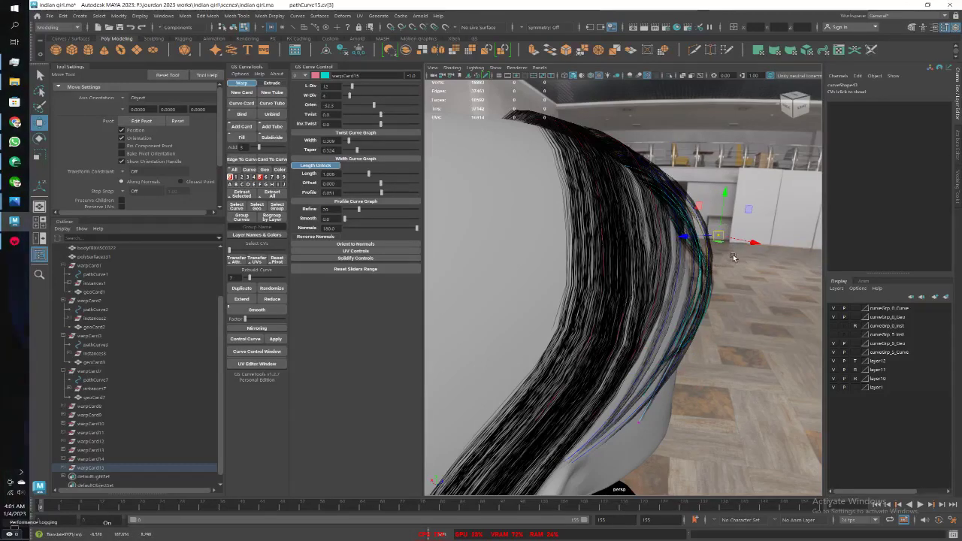
alt+drag(728, 306, 676, 300)
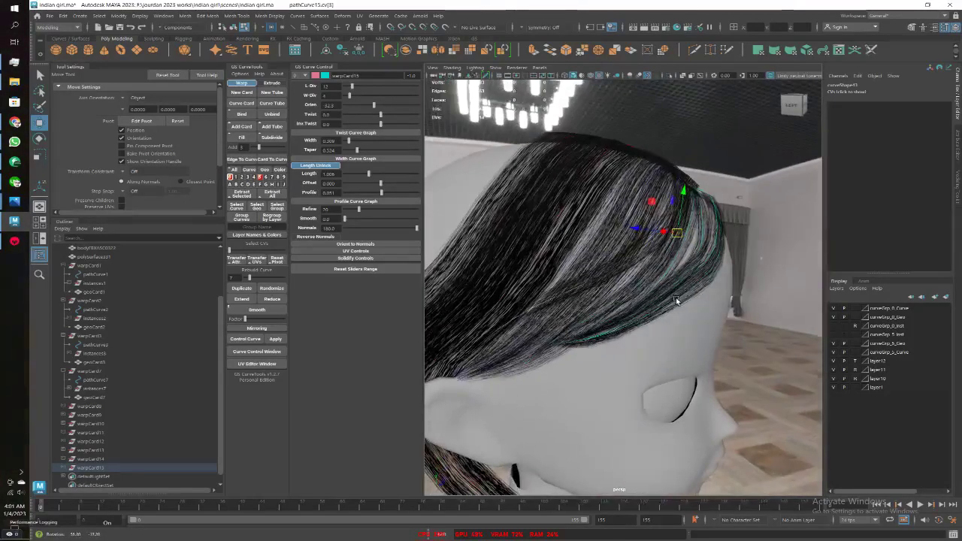
click(684, 79)
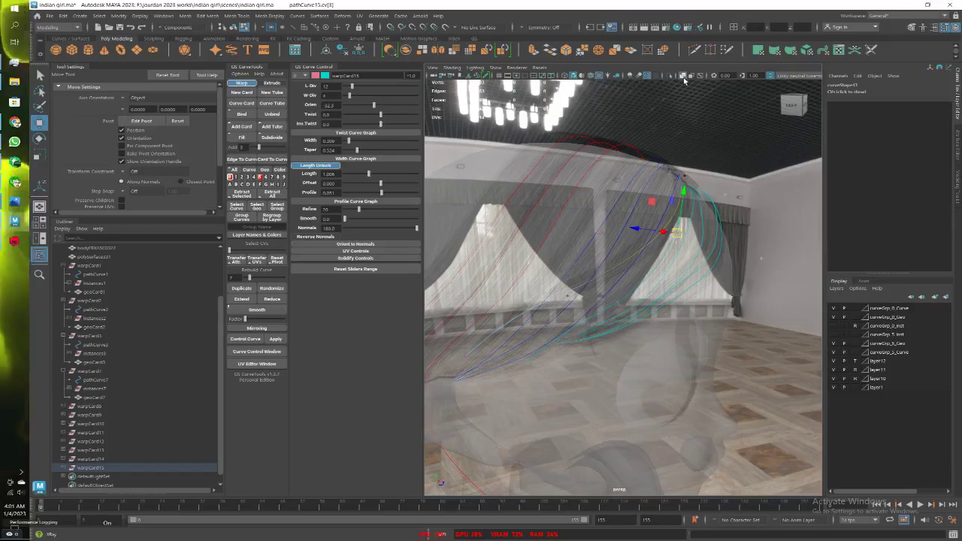
Smooth the hair curve with GS CurveTools and select a pathCurve15 control point
mouse_move(695, 222)
alt+mouse_down()
mouse_move(713, 214)
mouse_move(721, 236)
alt+mouse_up()
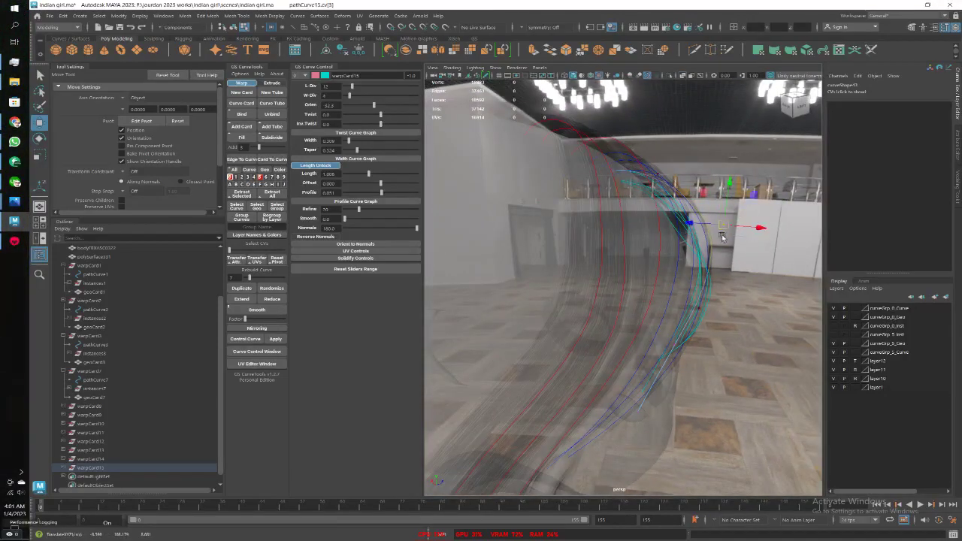
mouse_move(722, 238)
alt+mouse_down()
mouse_move(631, 206)
mouse_move(651, 163)
mouse_move(669, 200)
mouse_move(720, 201)
mouse_move(728, 212)
alt+mouse_up()
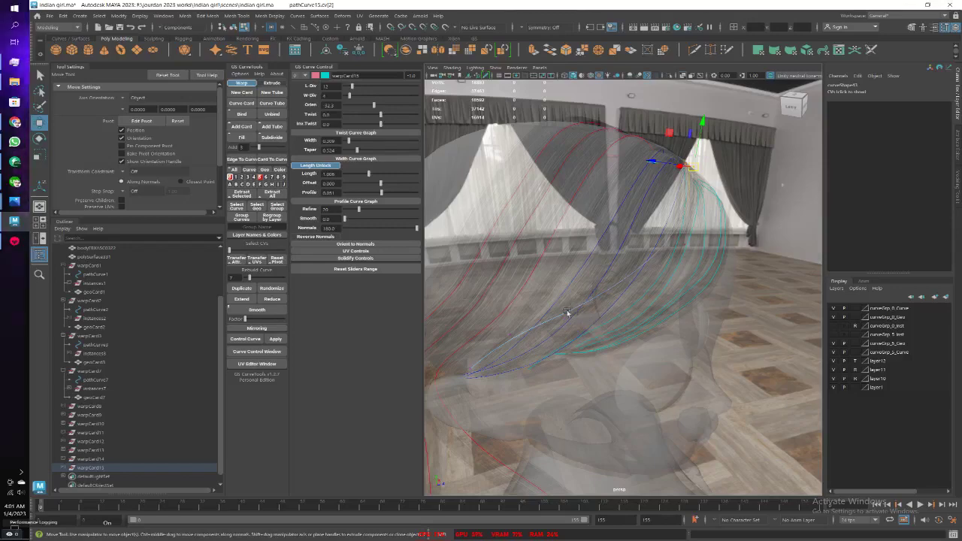
mouse_move(568, 313)
alt+mouse_down()
mouse_move(554, 318)
mouse_move(529, 306)
alt+mouse_up()
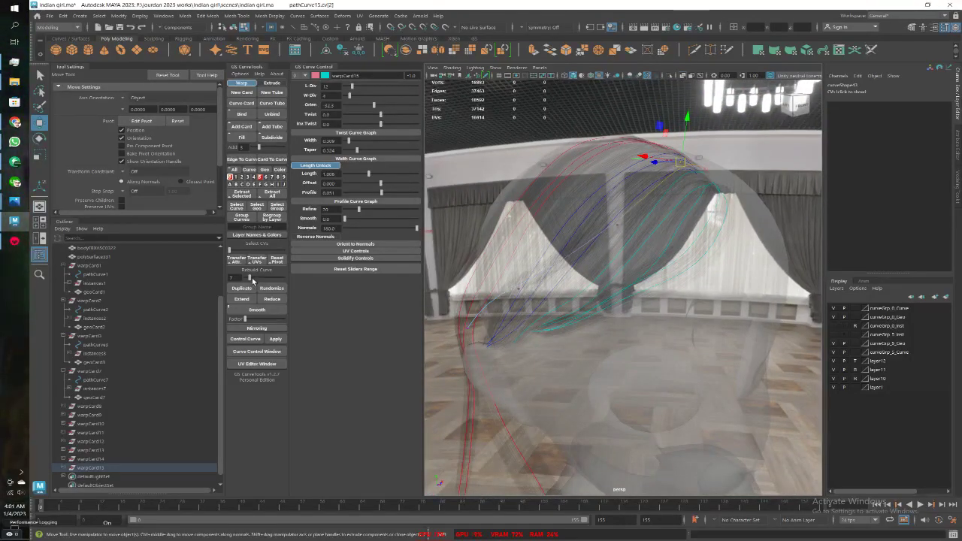
click(256, 311)
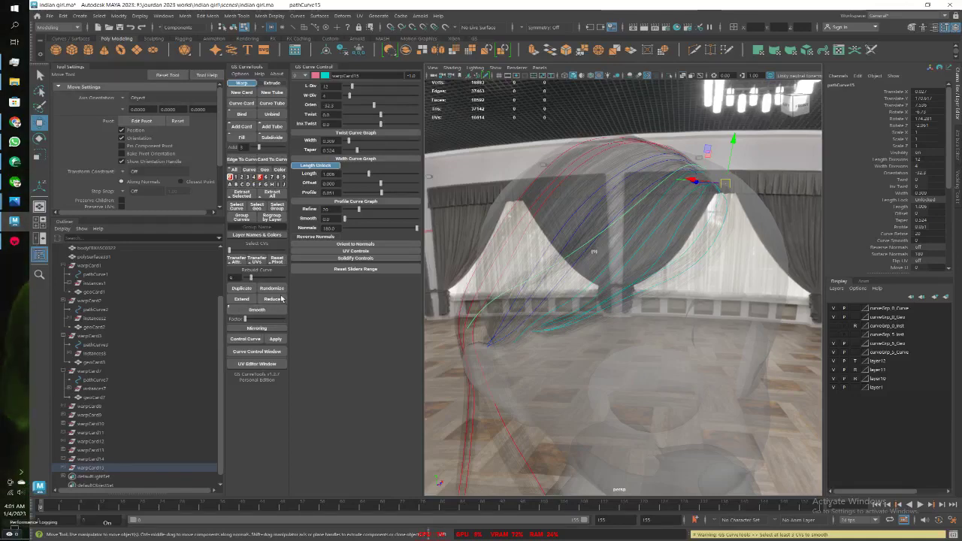
key(F8)
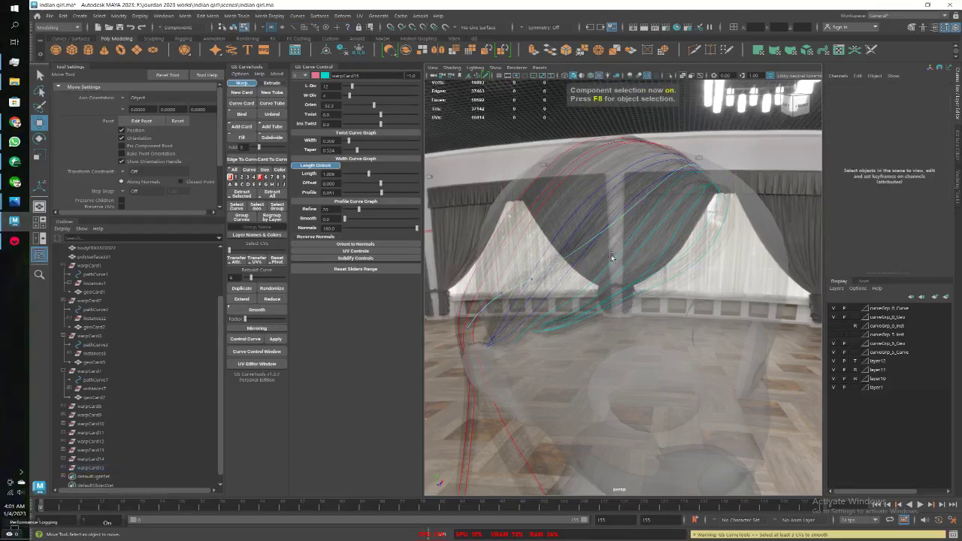
mouse_move(612, 258)
alt+mouse_down()
mouse_move(623, 253)
mouse_move(624, 233)
alt+mouse_up()
click(641, 238)
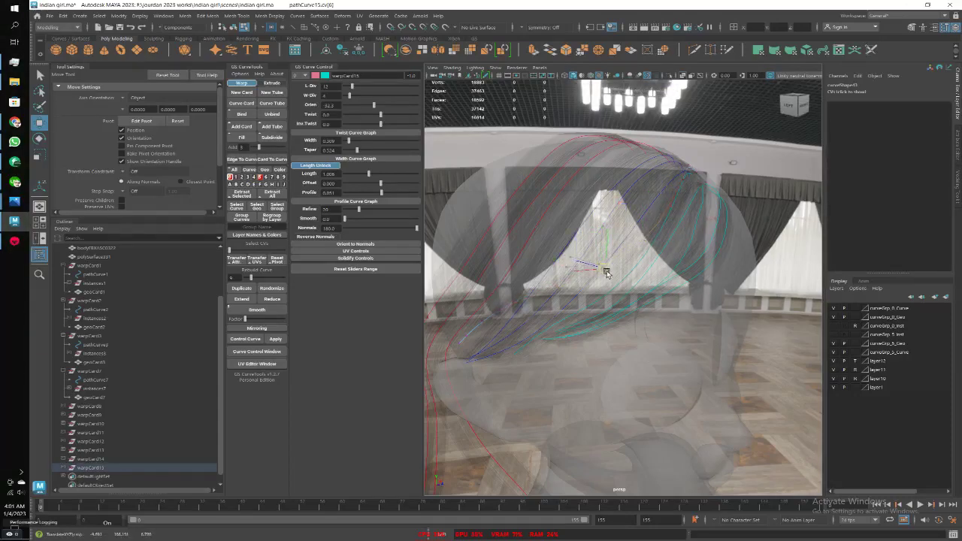
alt+drag(607, 273, 638, 263)
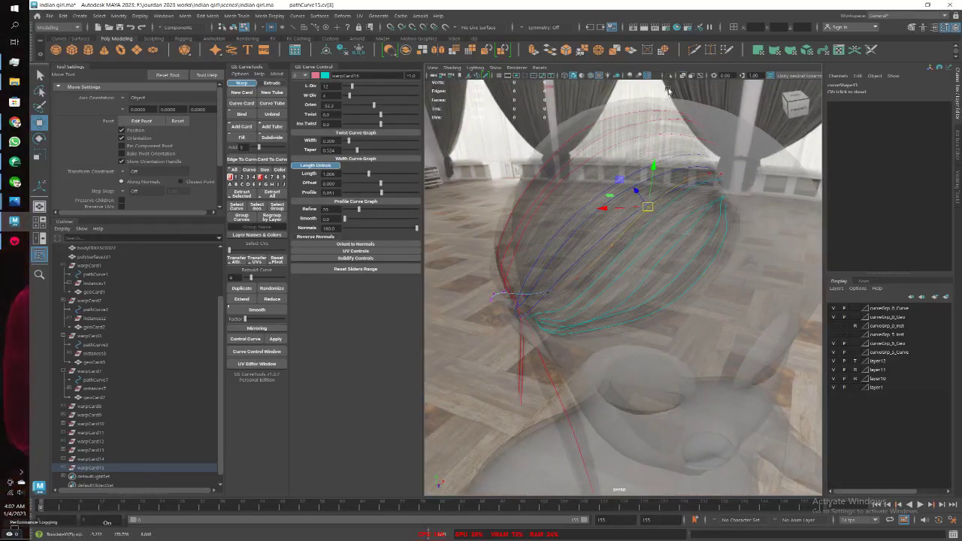
Check the card against the solid head, then return to X-Ray and inspect the curves
click(684, 78)
mouse_move(632, 226)
alt+mouse_down()
mouse_move(645, 196)
mouse_move(691, 204)
mouse_move(729, 251)
mouse_move(658, 263)
alt+mouse_up()
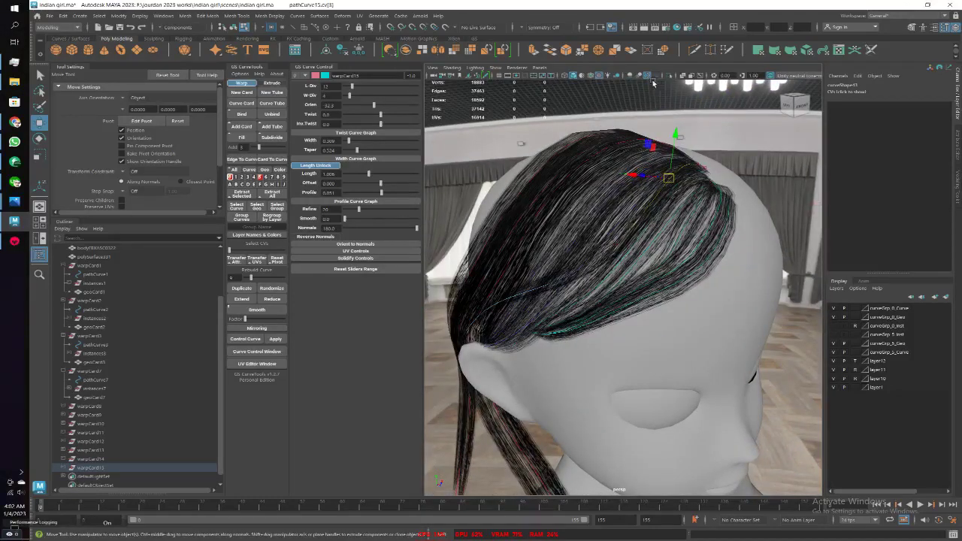
click(683, 76)
alt+drag(654, 240, 628, 245)
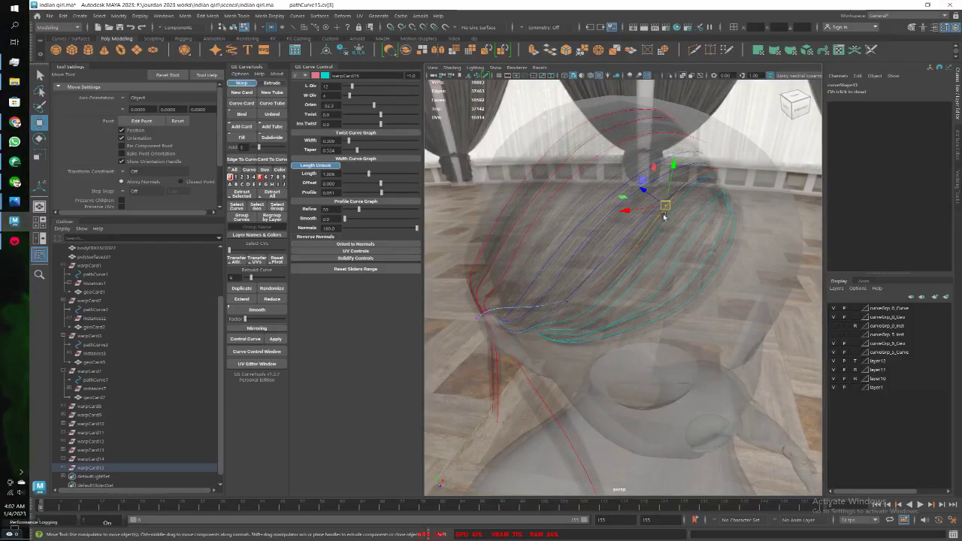
mouse_move(642, 192)
alt+mouse_down()
mouse_move(661, 209)
mouse_move(668, 199)
alt+mouse_up()
mouse_move(686, 236)
alt+mouse_down()
mouse_move(638, 235)
mouse_move(652, 235)
mouse_move(651, 258)
mouse_move(651, 240)
mouse_move(694, 266)
mouse_move(707, 257)
mouse_move(685, 201)
mouse_move(731, 215)
mouse_move(614, 237)
mouse_move(538, 200)
alt+mouse_up()
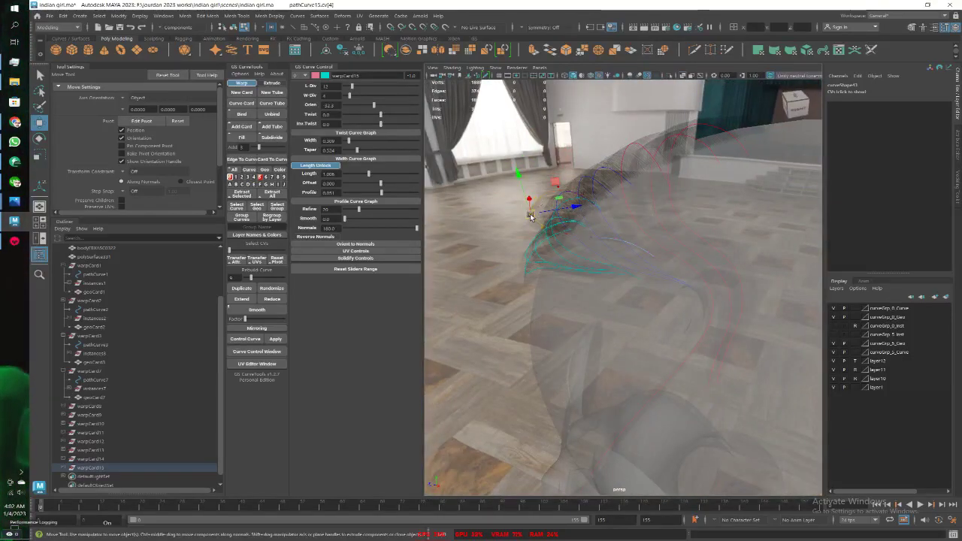
scroll(532, 210, up, 3)
mouse_move(532, 211)
alt+mouse_down()
mouse_move(645, 226)
mouse_move(617, 239)
mouse_move(661, 211)
mouse_move(651, 243)
mouse_move(692, 222)
mouse_move(732, 222)
mouse_move(703, 225)
mouse_move(684, 177)
mouse_move(644, 183)
mouse_move(651, 212)
mouse_move(579, 295)
alt+mouse_up()
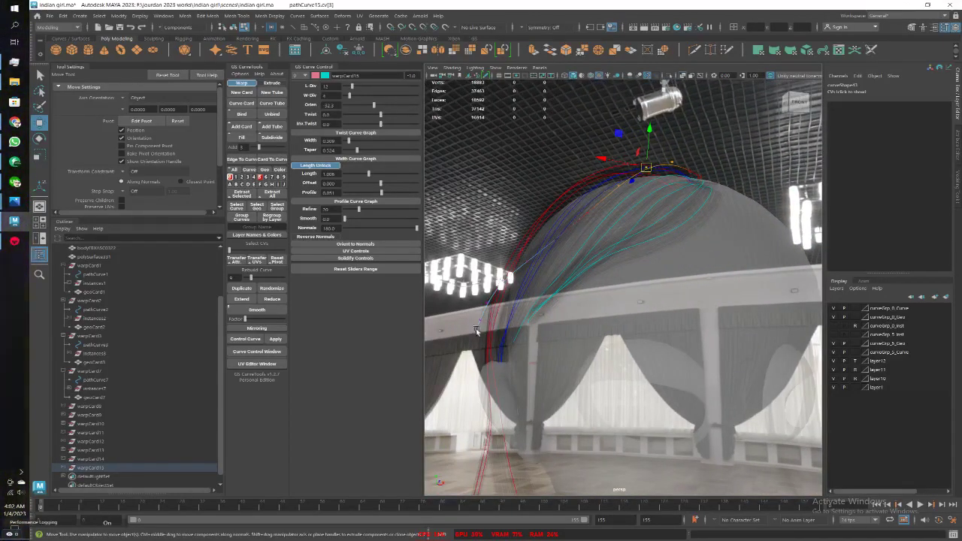
mouse_move(577, 351)
alt+mouse_down()
mouse_move(454, 331)
mouse_move(527, 328)
mouse_move(573, 344)
mouse_move(558, 346)
alt+mouse_up()
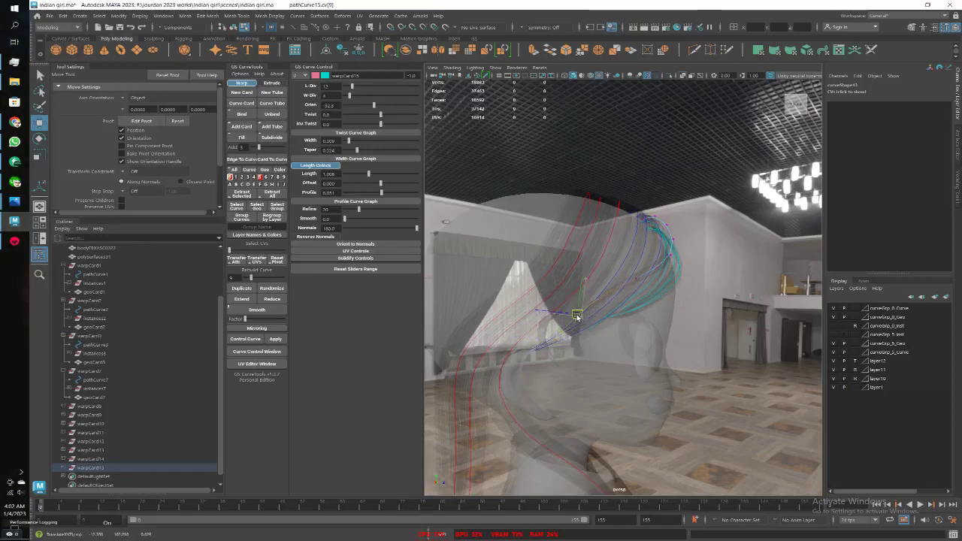
alt+drag(577, 317, 578, 334)
Clear the selection and switch to solid shading to check the card against the head
click(673, 166)
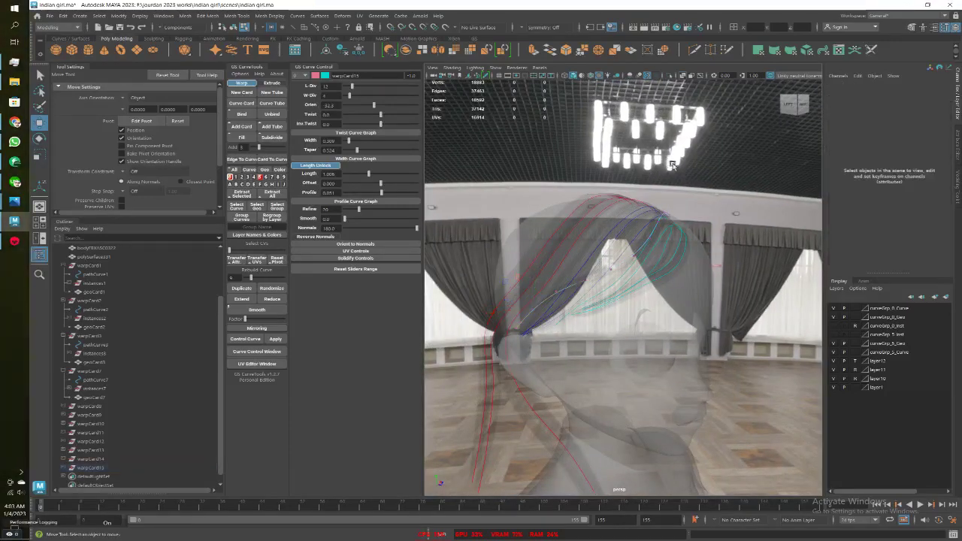
click(682, 76)
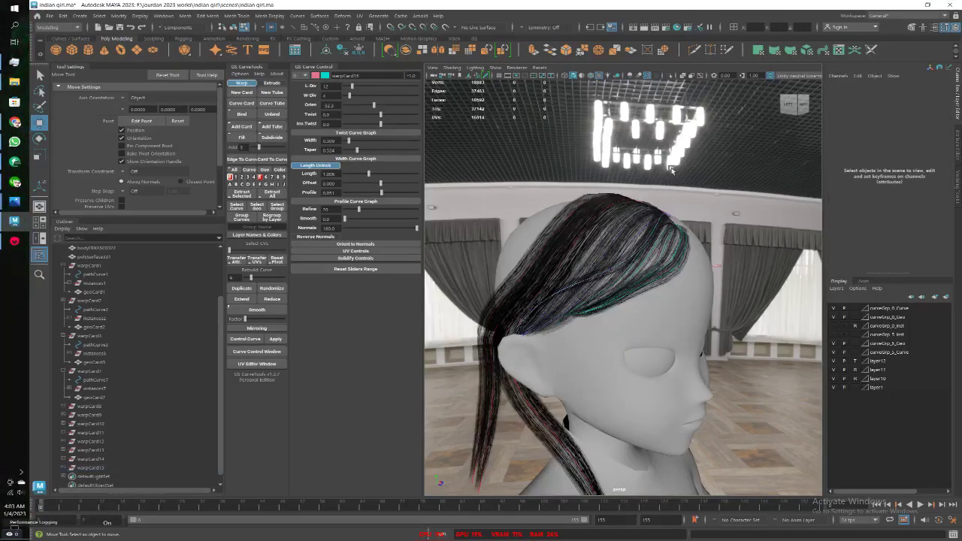
right_click(672, 169)
alt+drag(677, 184, 702, 200)
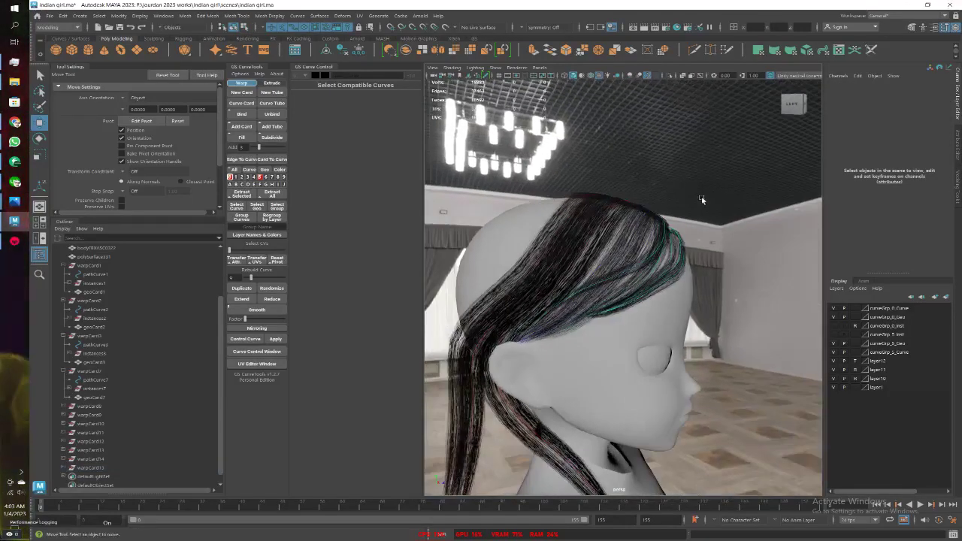
mouse_move(567, 127)
alt+mouse_down()
mouse_move(649, 168)
mouse_move(606, 155)
mouse_move(637, 164)
mouse_move(656, 204)
mouse_move(666, 148)
alt+mouse_up()
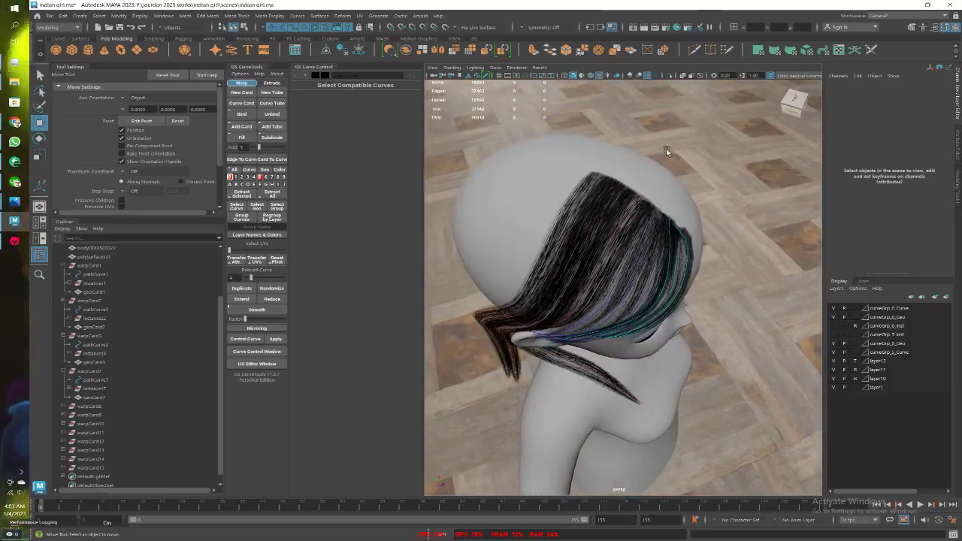
Select geoCard15, enter component mode and pick a point on pathCurve15
click(548, 346)
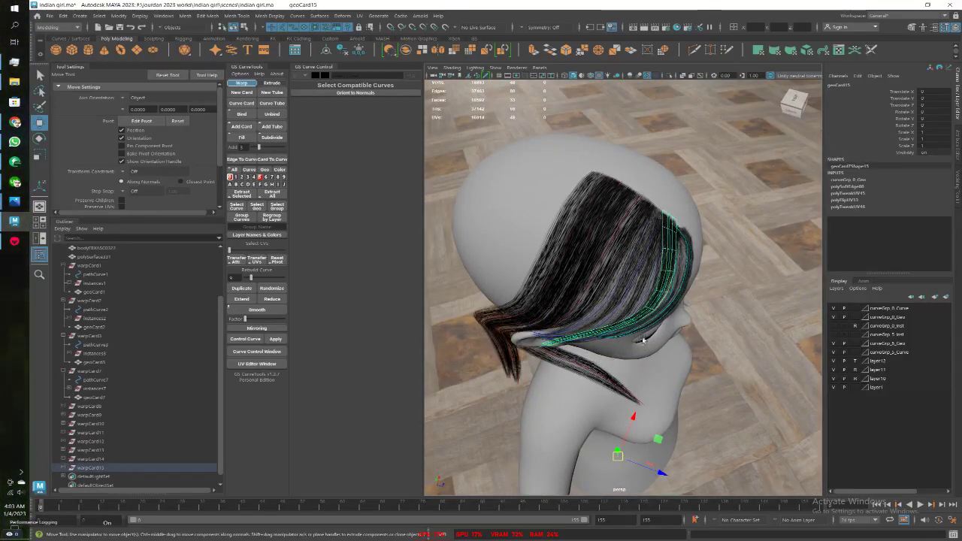
mouse_move(642, 340)
alt+mouse_down()
mouse_move(652, 316)
mouse_move(704, 308)
mouse_move(695, 310)
alt+mouse_up()
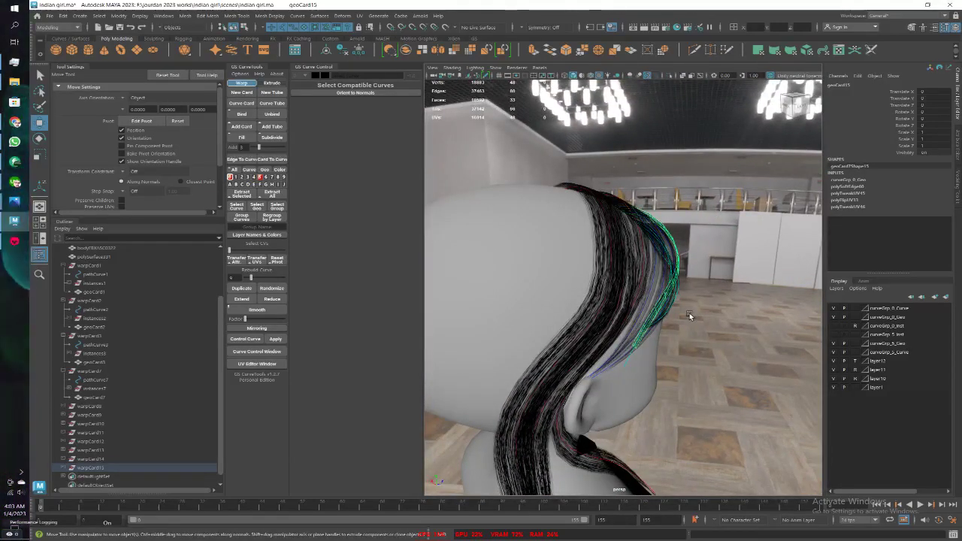
key(F8)
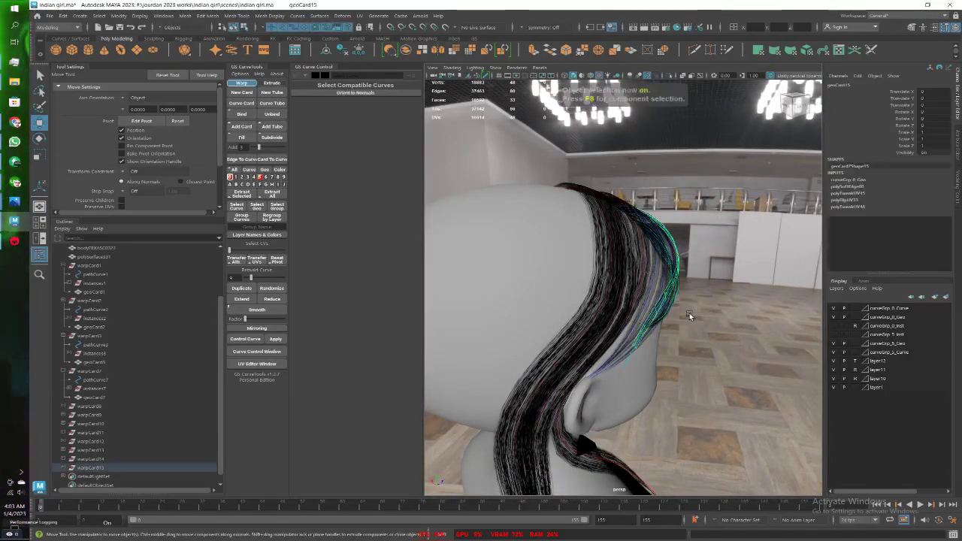
mouse_move(694, 354)
alt+mouse_down()
mouse_move(714, 353)
mouse_move(675, 364)
mouse_move(681, 355)
mouse_move(524, 340)
mouse_move(561, 382)
mouse_move(473, 344)
mouse_move(493, 348)
alt+mouse_up()
click(674, 365)
click(556, 338)
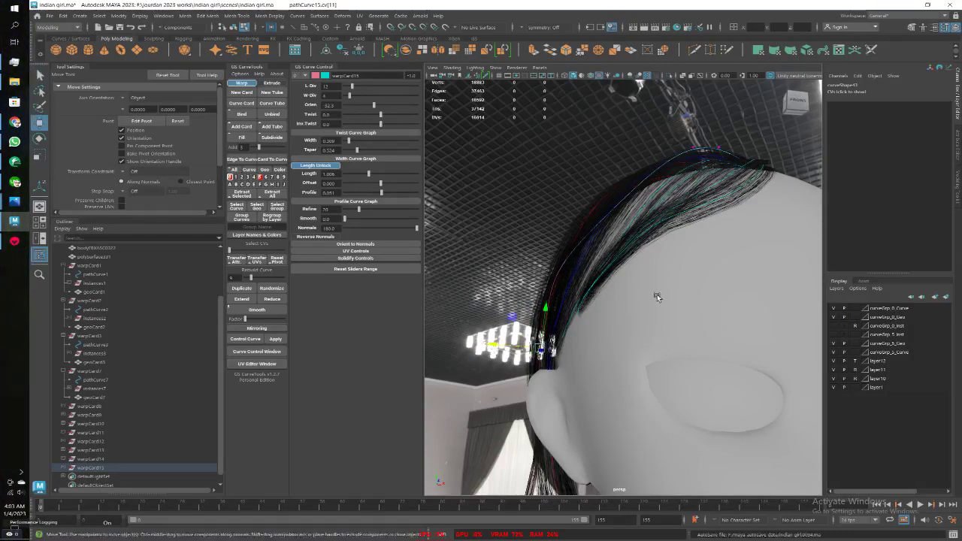
Select warpCard15, warpCard9 and warpCard12 in the Outliner, then clear the selection
mouse_move(657, 294)
alt+mouse_down()
mouse_move(678, 315)
mouse_move(698, 279)
mouse_move(726, 267)
mouse_move(701, 264)
mouse_move(729, 248)
mouse_move(714, 214)
alt+mouse_up()
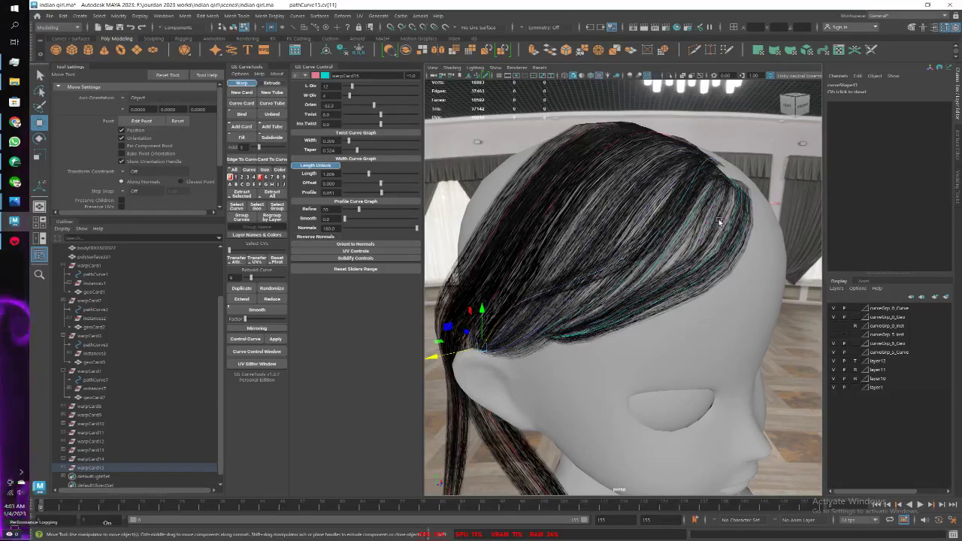
click(103, 460)
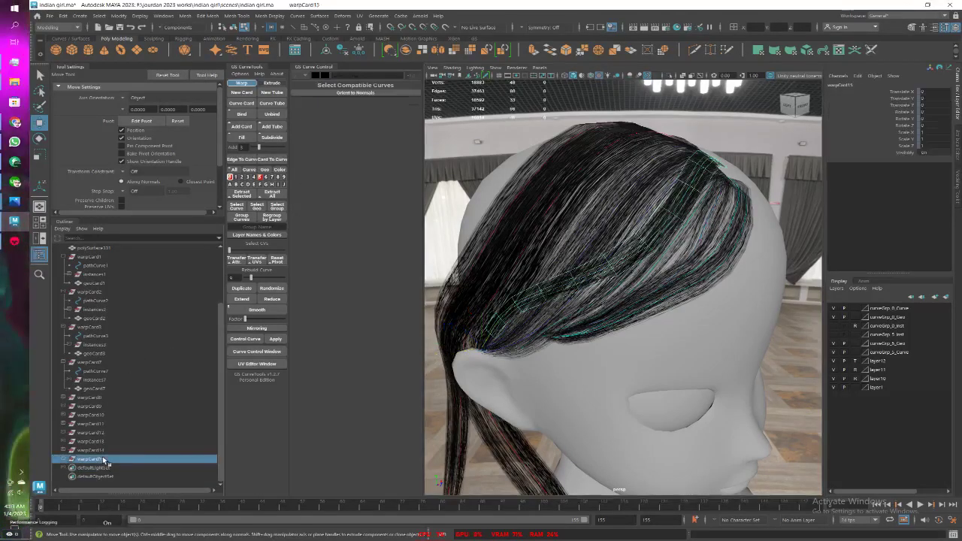
click(97, 407)
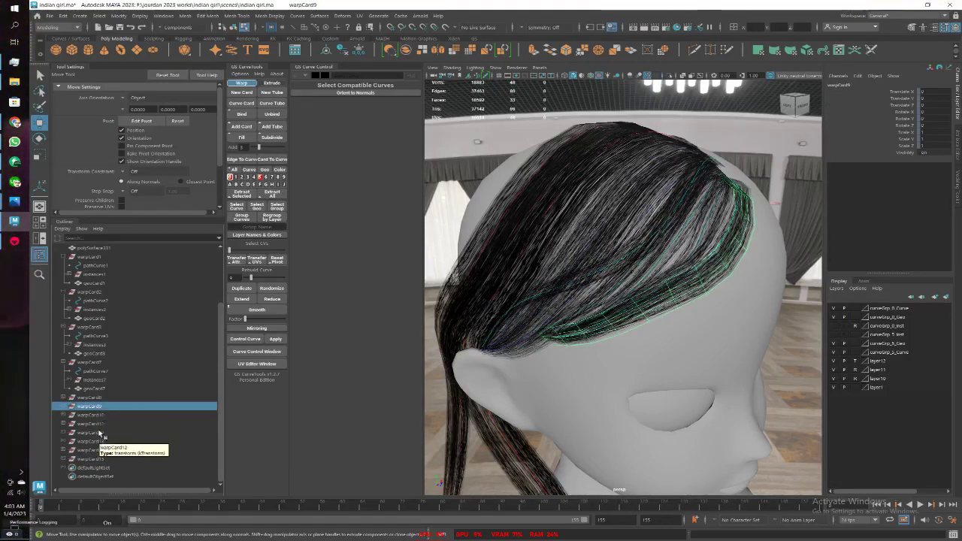
click(99, 434)
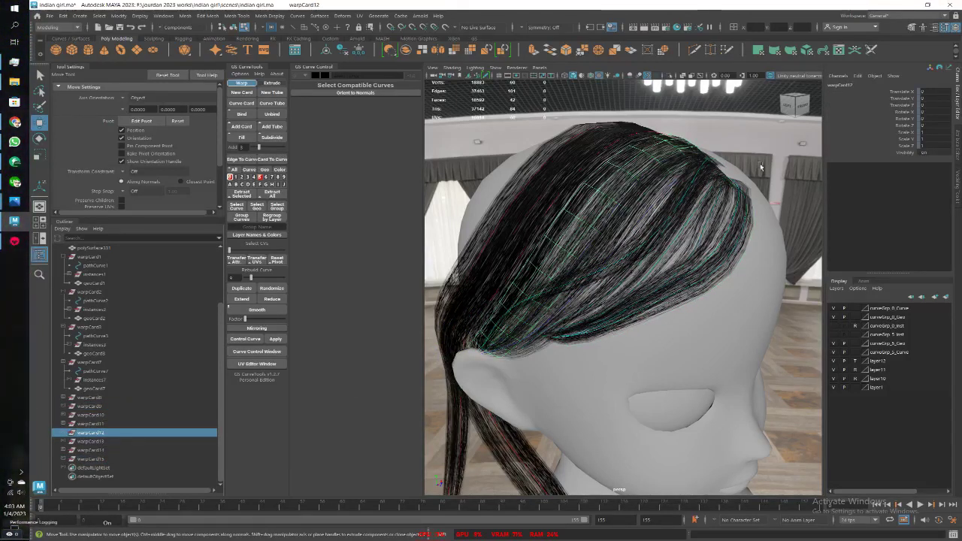
right_click(754, 139)
click(774, 129)
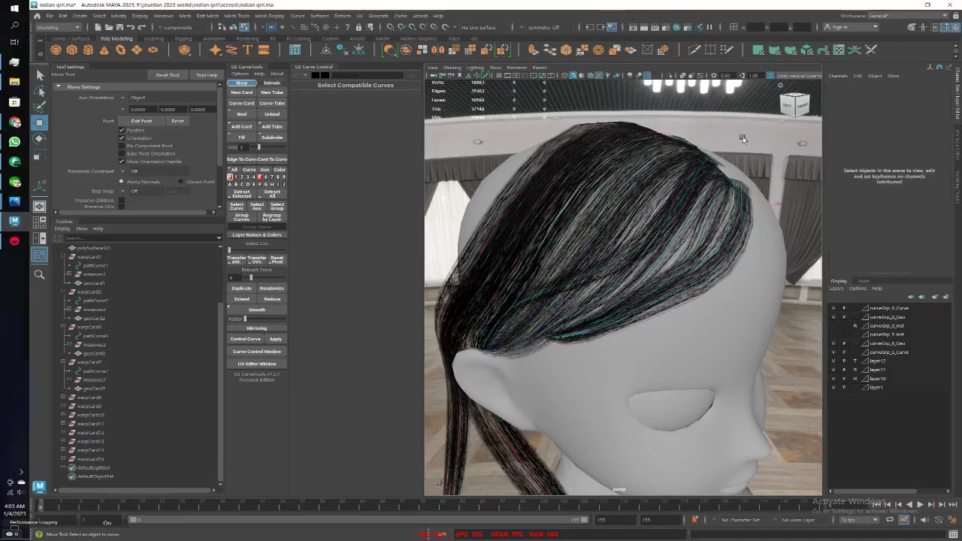
Zoom onto the bang's right edge and return to object selection with F8
alt+drag(743, 137, 711, 225)
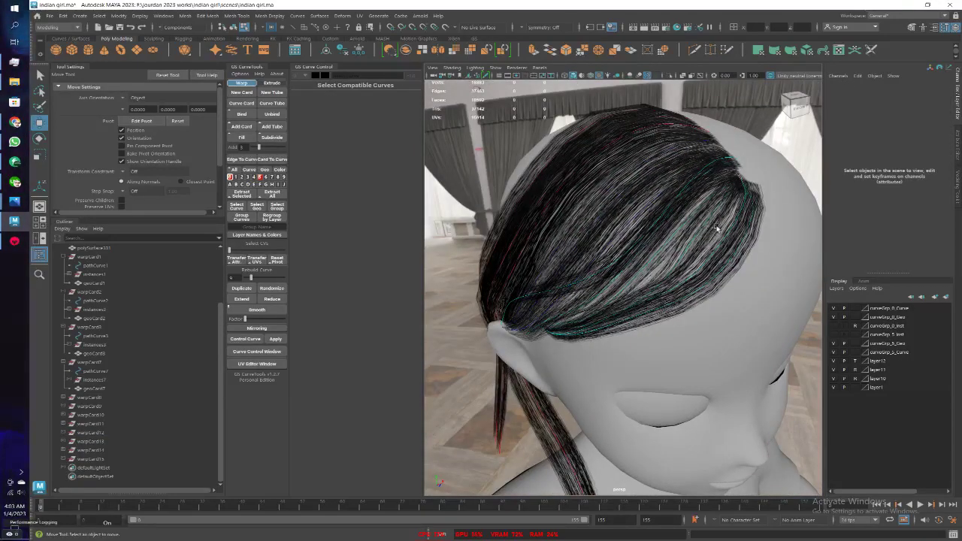
scroll(722, 221, up, 3)
alt+drag(721, 222, 703, 212)
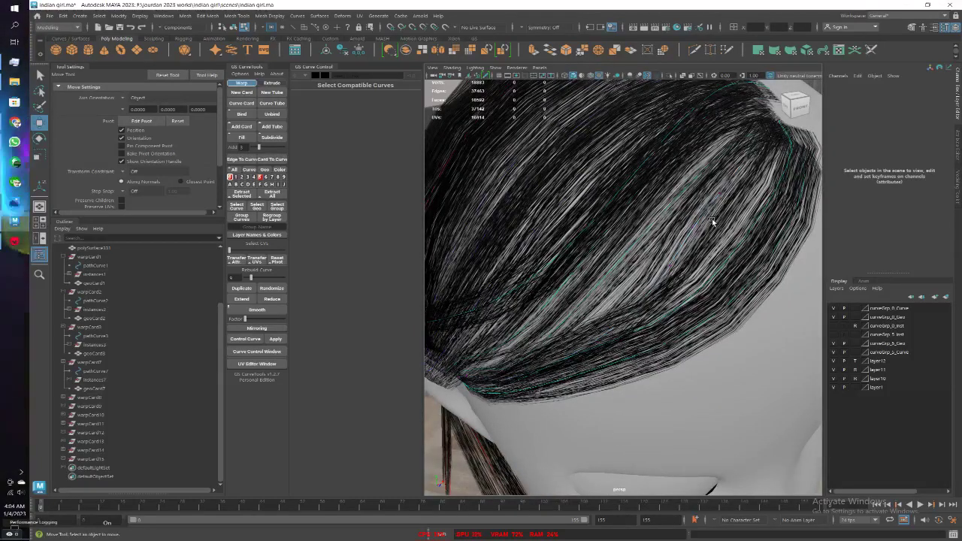
key(F8)
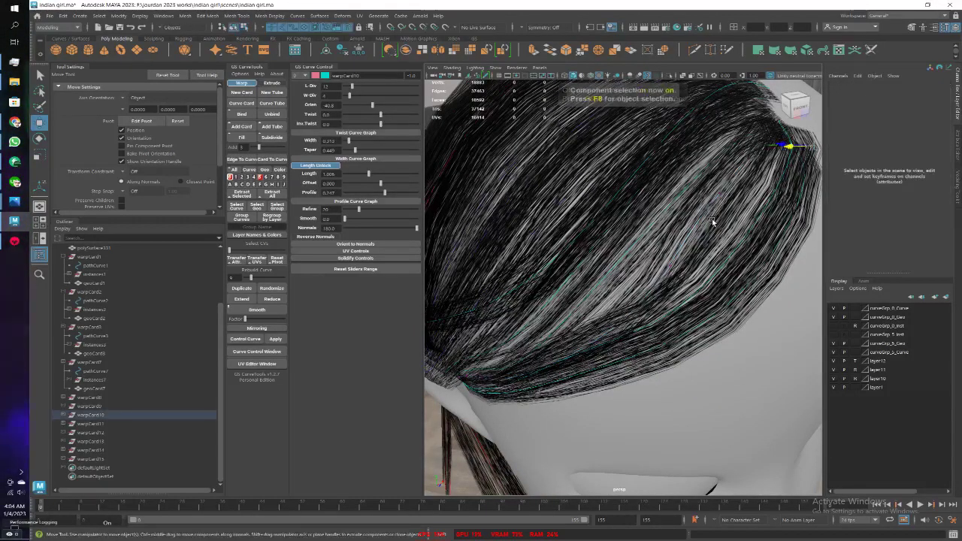
mouse_move(713, 222)
alt+mouse_down()
mouse_move(679, 218)
mouse_move(677, 98)
alt+mouse_up()
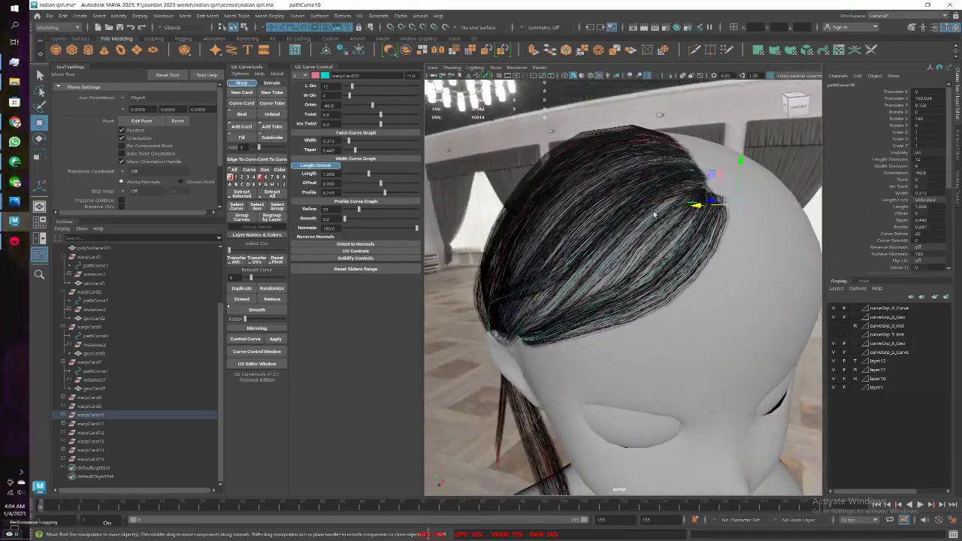
alt+drag(654, 215, 571, 225)
click(131, 414)
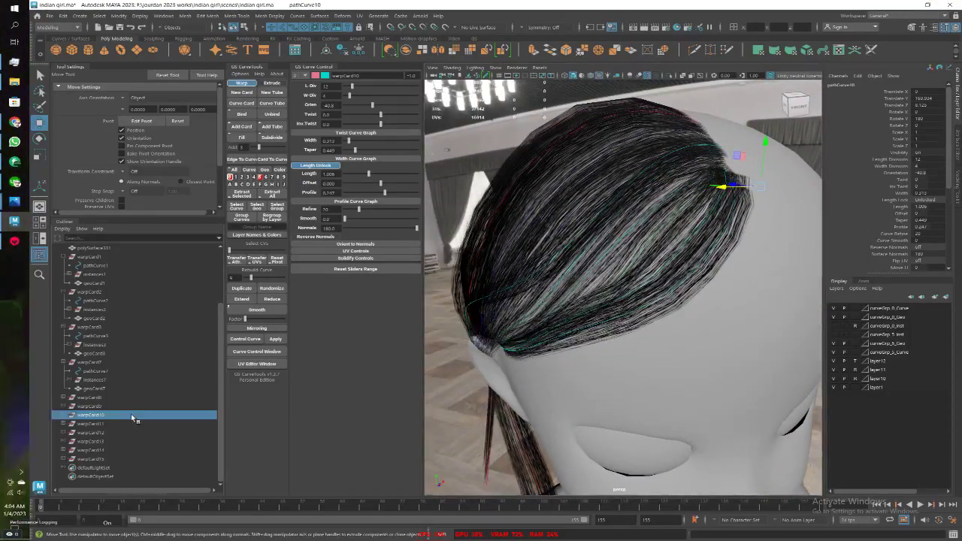
key(f)
alt+drag(666, 299, 657, 303)
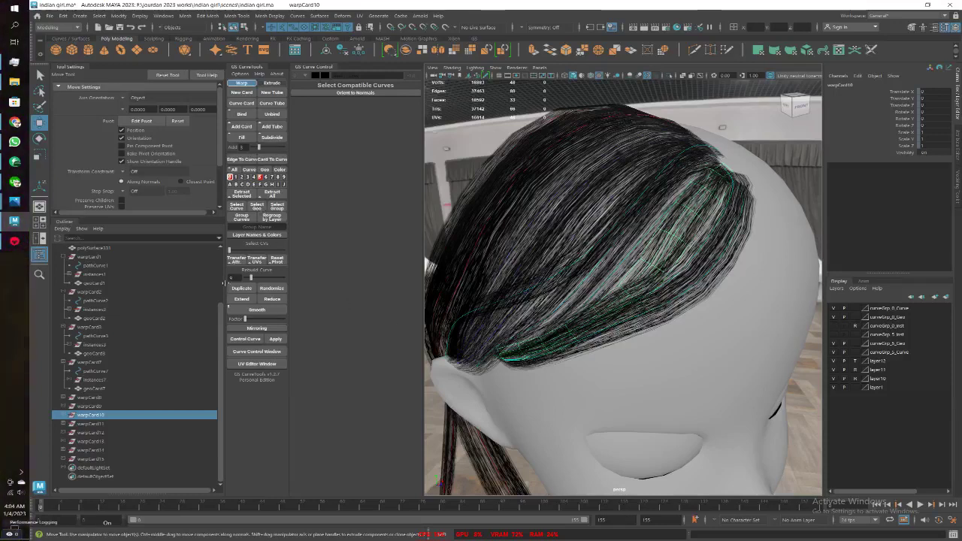
Duplicate warpCard10 into warpCard16, expand it to pathCurve16, and enter component mode
click(241, 288)
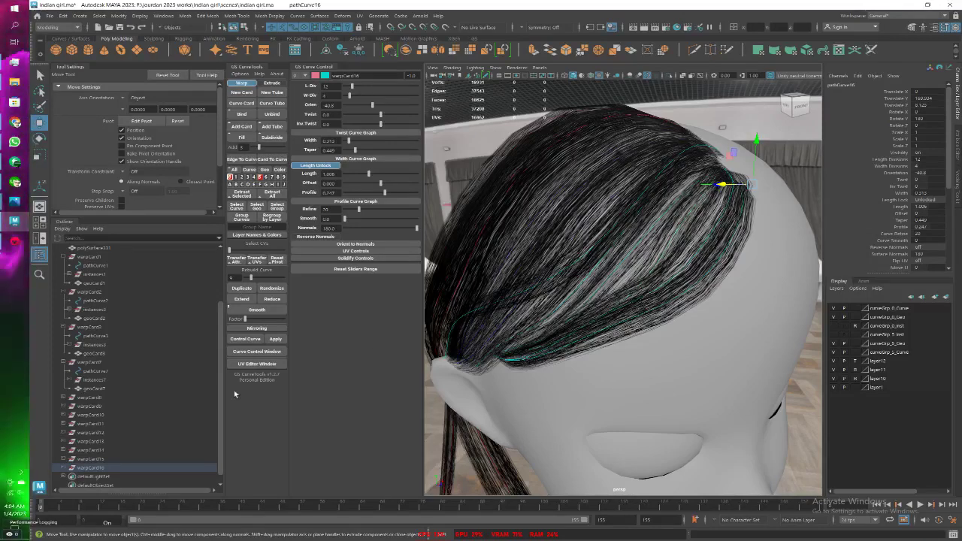
click(61, 468)
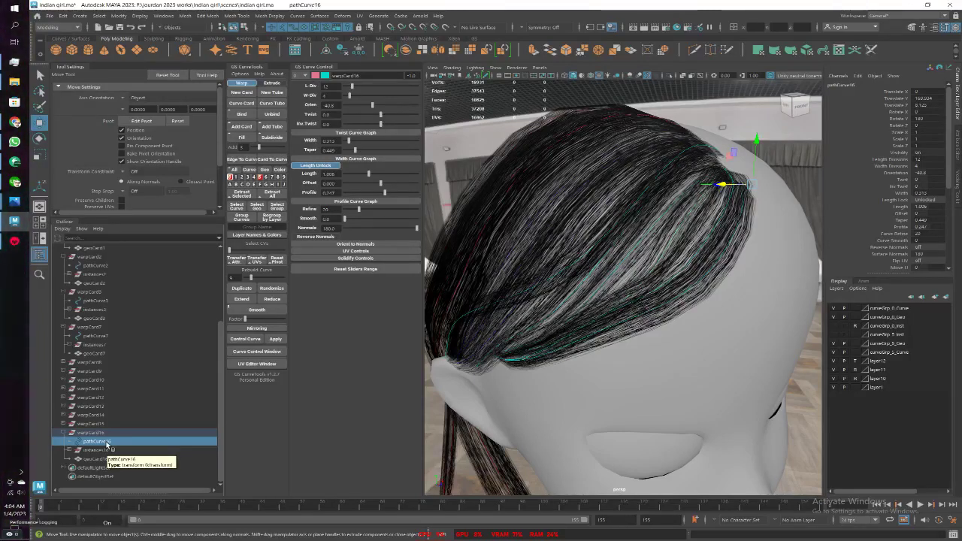
key(F8)
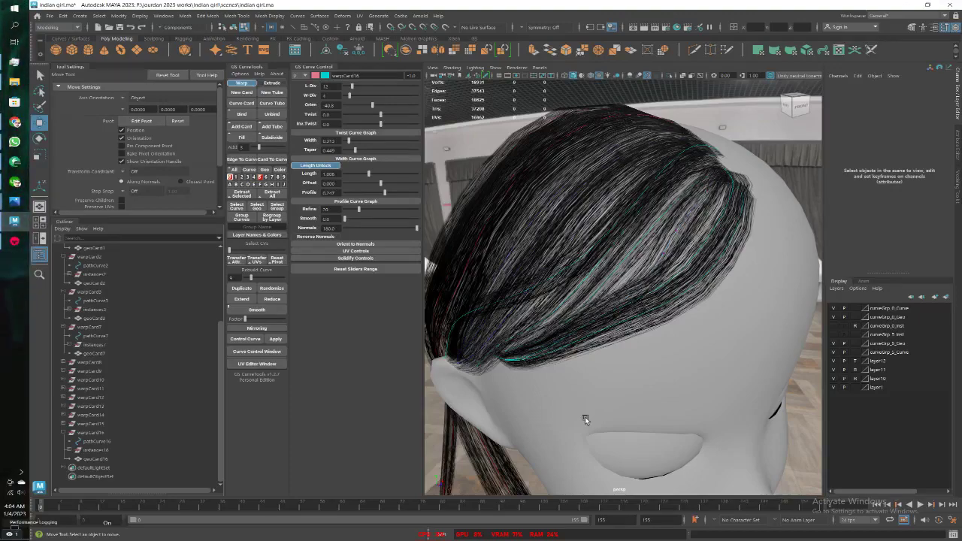
mouse_move(621, 410)
alt+mouse_down()
mouse_move(699, 269)
mouse_move(721, 248)
alt+mouse_up()
Turn on X-Ray, try picking pathCurve16 points, then undo and return to object mode
click(683, 76)
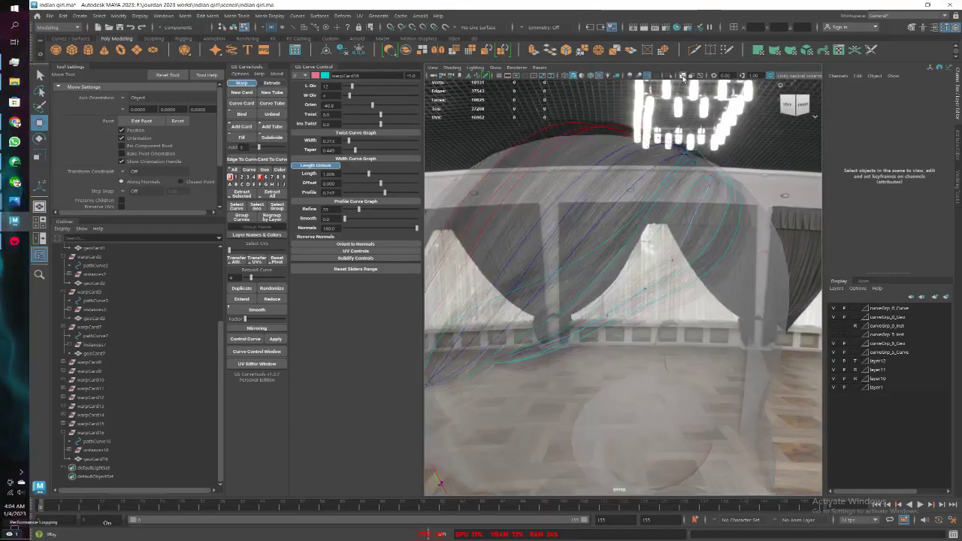
mouse_move(709, 200)
alt+mouse_down()
mouse_move(734, 235)
mouse_move(713, 232)
mouse_move(692, 209)
mouse_move(712, 235)
alt+mouse_up()
click(708, 219)
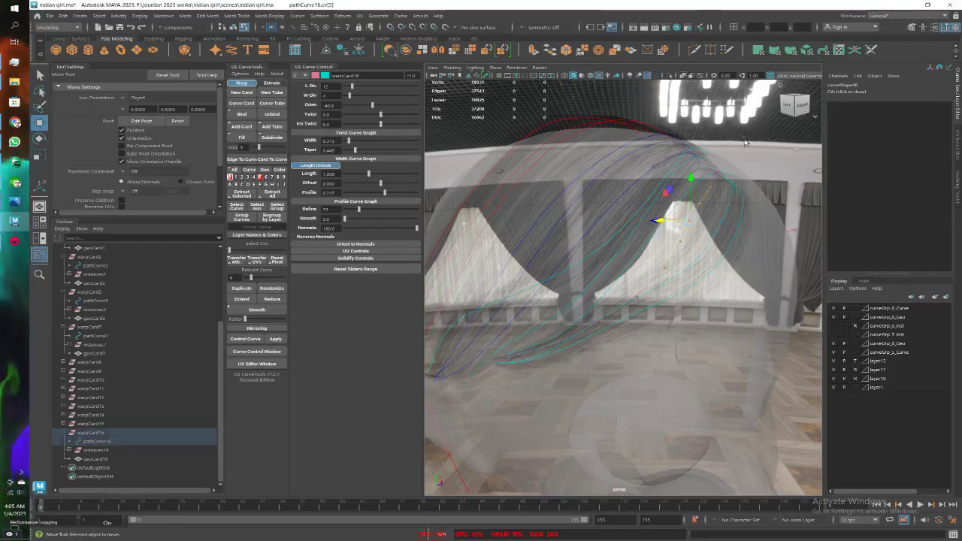
click(761, 158)
alt+drag(761, 158, 743, 168)
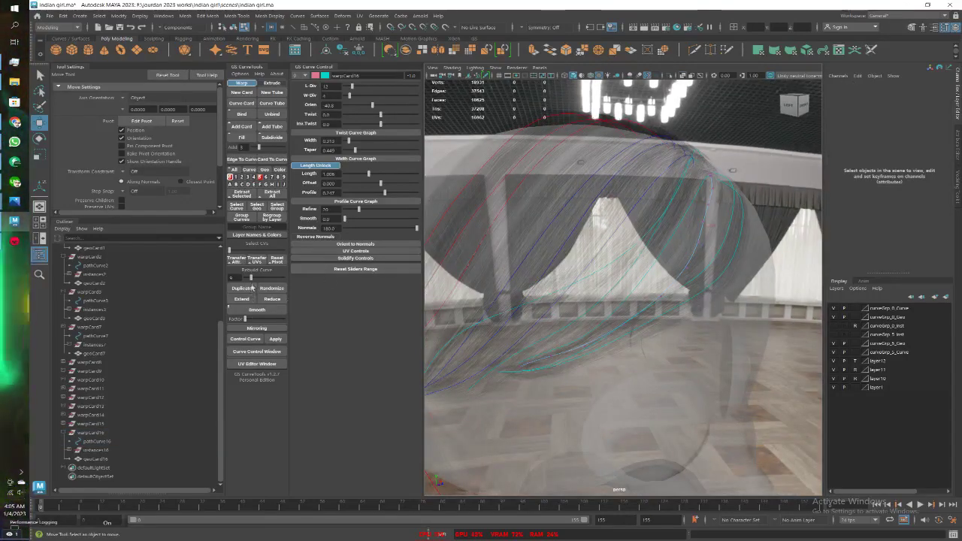
key(ctrl+z)
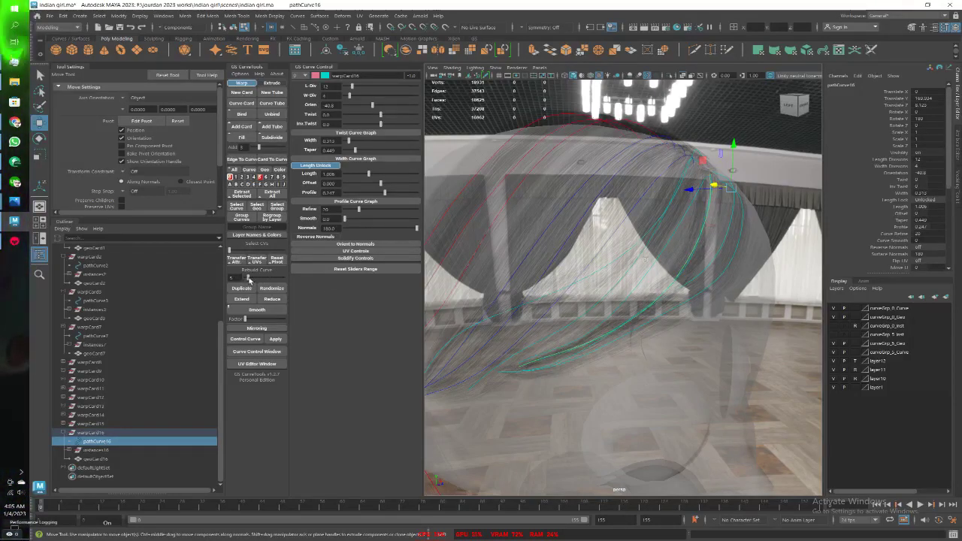
alt+drag(715, 339, 709, 341)
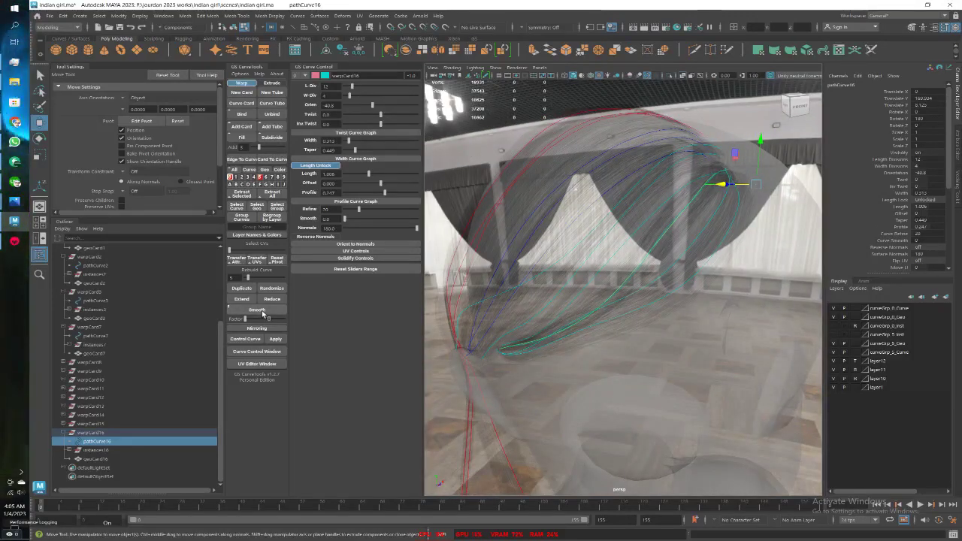
key(F8)
key(F8)
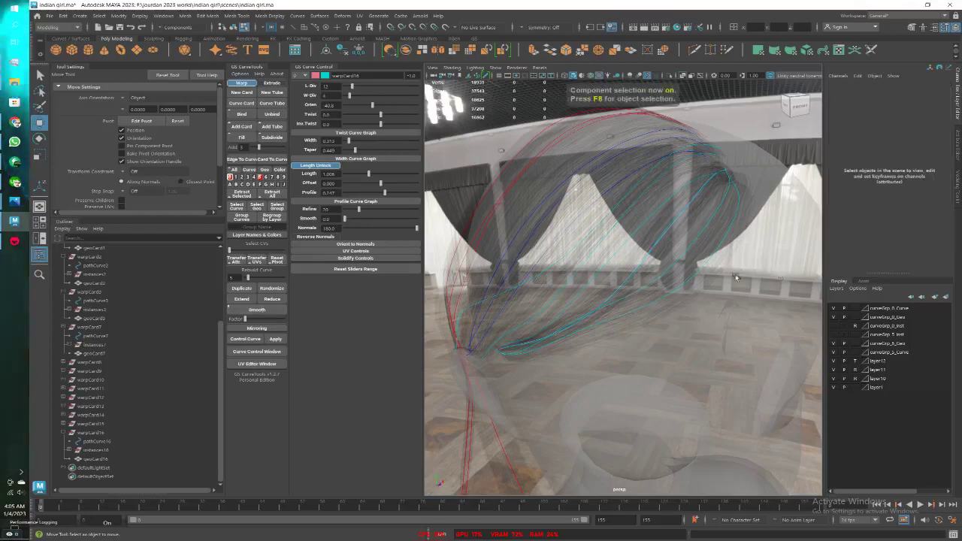
Select the pathCurve16 guide curve and compare it against the solid-shaded hair
alt+drag(679, 239, 735, 249)
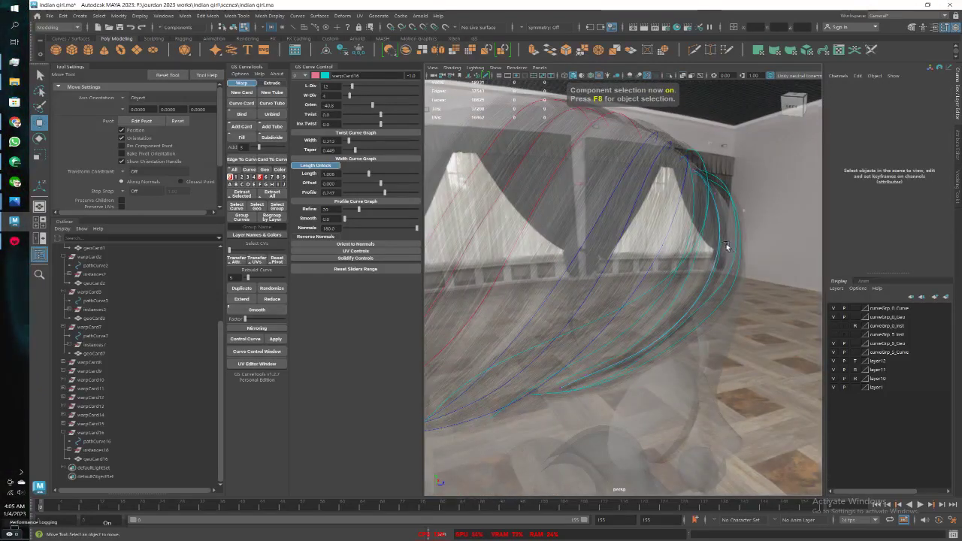
click(726, 242)
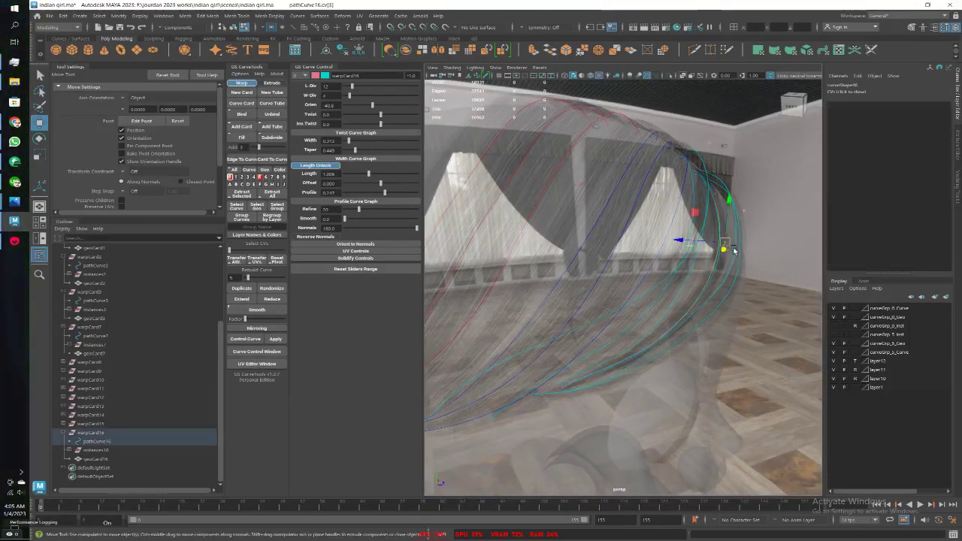
alt+drag(726, 248, 636, 228)
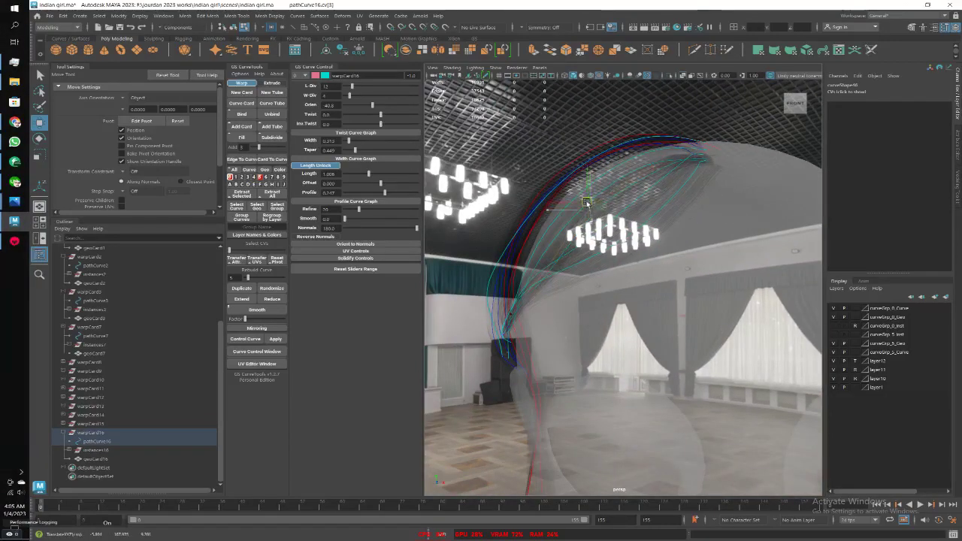
mouse_move(587, 202)
alt+mouse_down()
mouse_move(679, 244)
mouse_move(680, 260)
mouse_move(647, 275)
mouse_move(736, 251)
mouse_move(749, 260)
mouse_move(707, 235)
mouse_move(735, 241)
alt+mouse_up()
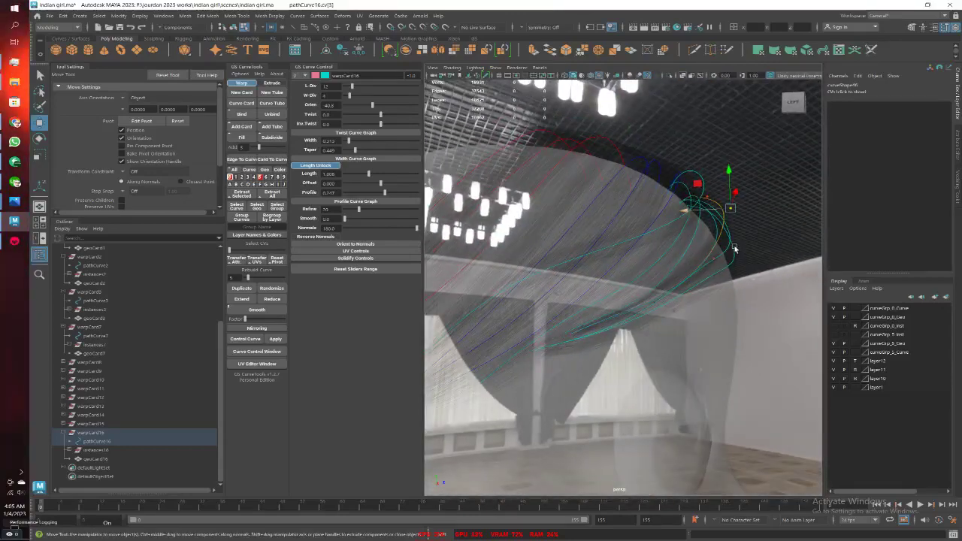
click(683, 76)
mouse_move(669, 150)
alt+mouse_down()
mouse_move(656, 204)
mouse_move(699, 197)
alt+mouse_up()
click(682, 77)
mouse_move(688, 135)
alt+mouse_down()
mouse_move(688, 214)
mouse_move(731, 215)
mouse_move(713, 392)
mouse_move(726, 394)
alt+mouse_up()
Box-select points on pathCurve16 and pick a single control point from the side
mouse_move(721, 442)
mouse_down()
mouse_move(609, 368)
mouse_move(712, 419)
mouse_up()
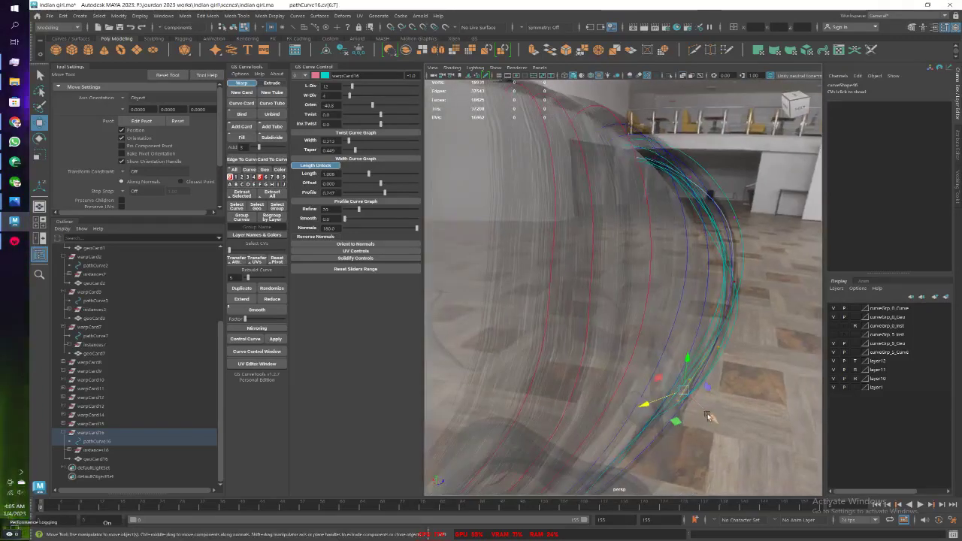
alt+drag(729, 334, 662, 325)
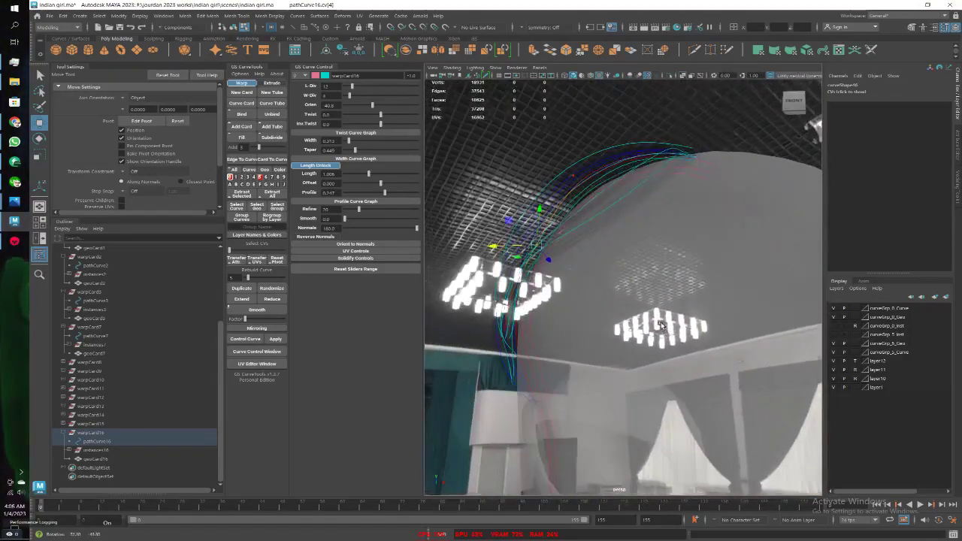
mouse_move(540, 274)
alt+mouse_down()
mouse_move(519, 257)
mouse_move(747, 290)
mouse_move(744, 263)
alt+mouse_up()
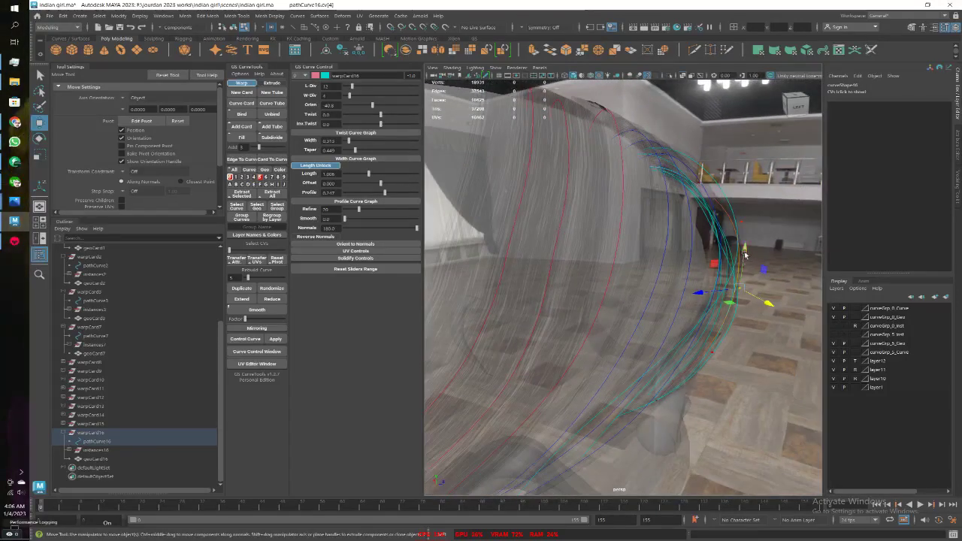
click(741, 290)
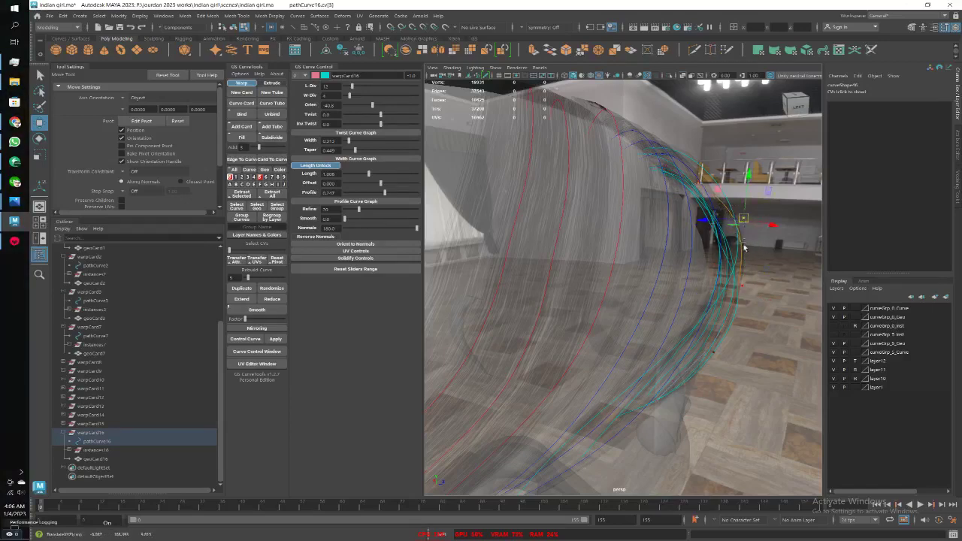
mouse_move(745, 248)
alt+mouse_down()
mouse_move(672, 243)
mouse_move(673, 158)
mouse_move(523, 157)
alt+mouse_up()
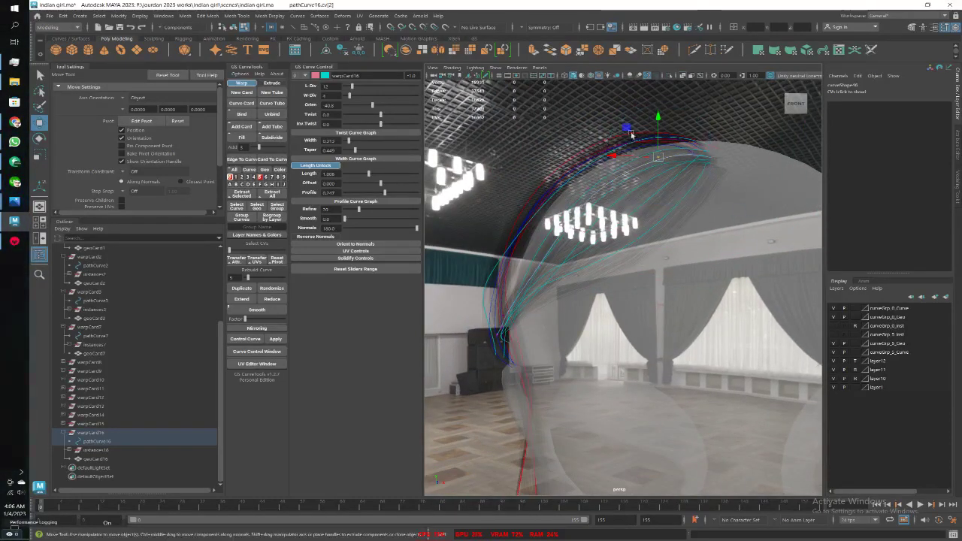
With a wider soft-selection falloff, move the point to lay warpCard16 along the crown
drag(660, 143, 705, 158)
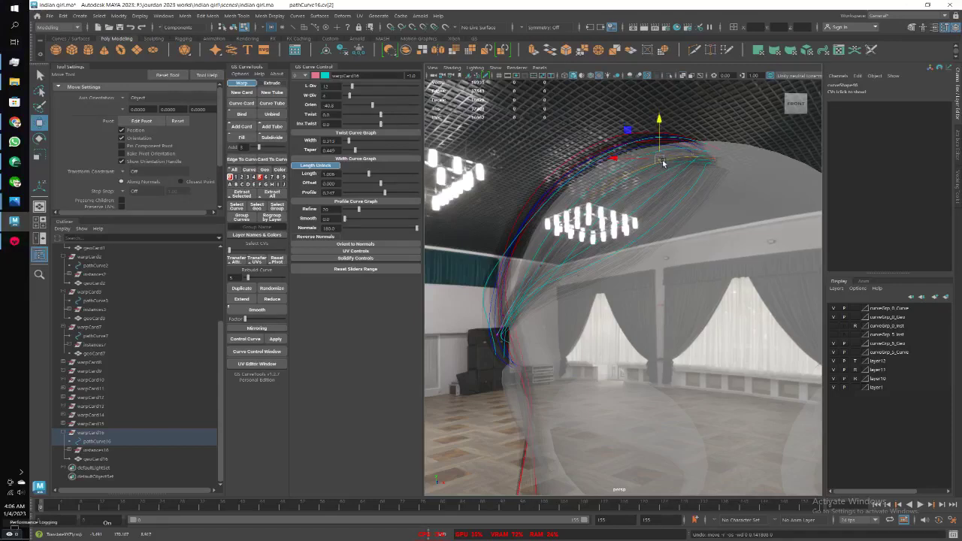
drag(662, 159, 560, 167)
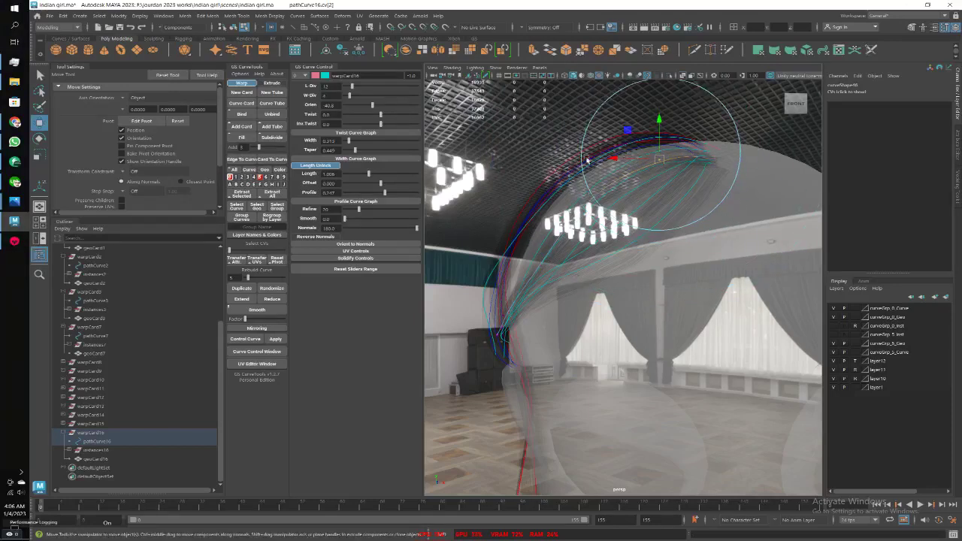
drag(663, 129, 594, 195)
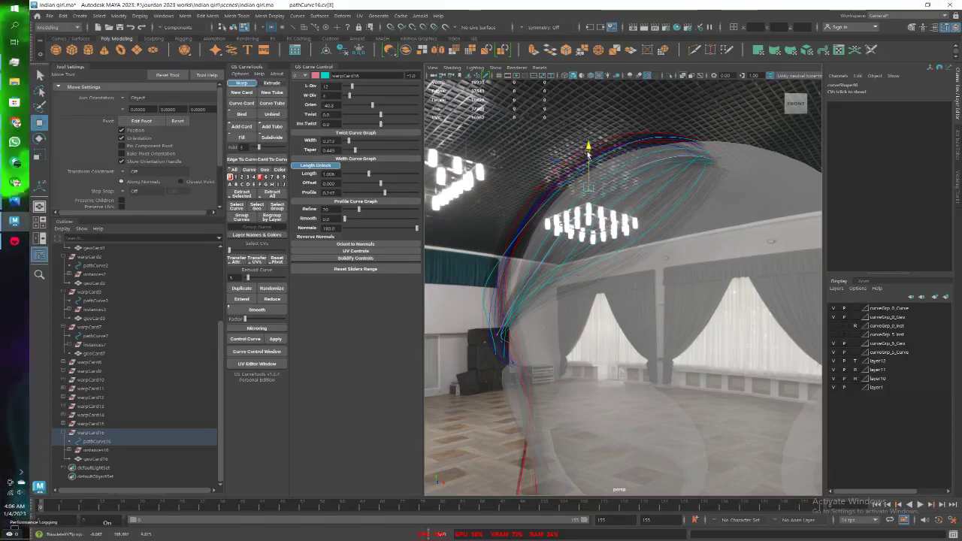
mouse_move(588, 157)
mouse_down()
mouse_move(683, 203)
mouse_move(634, 214)
mouse_up()
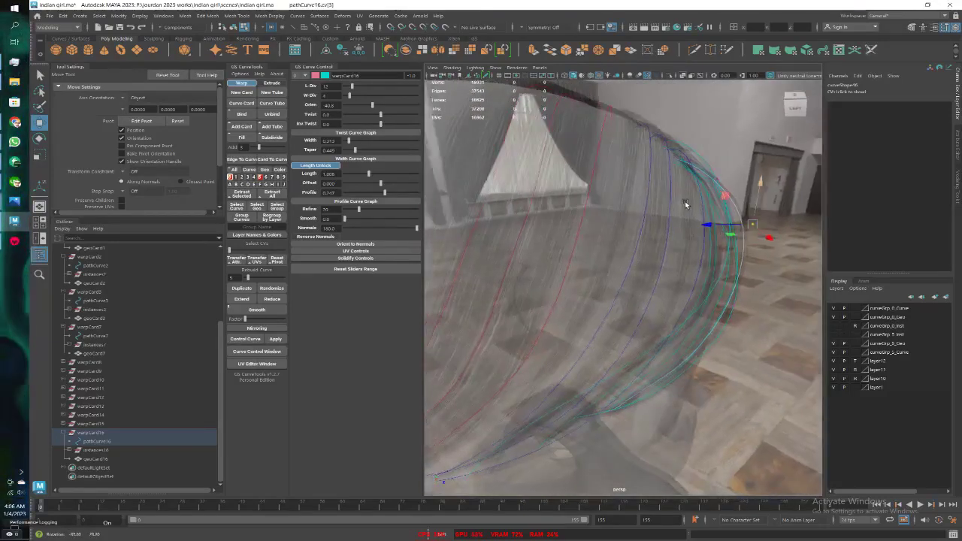
click(682, 78)
mouse_move(669, 188)
alt+mouse_down()
mouse_move(721, 252)
mouse_move(614, 243)
mouse_move(682, 246)
alt+mouse_up()
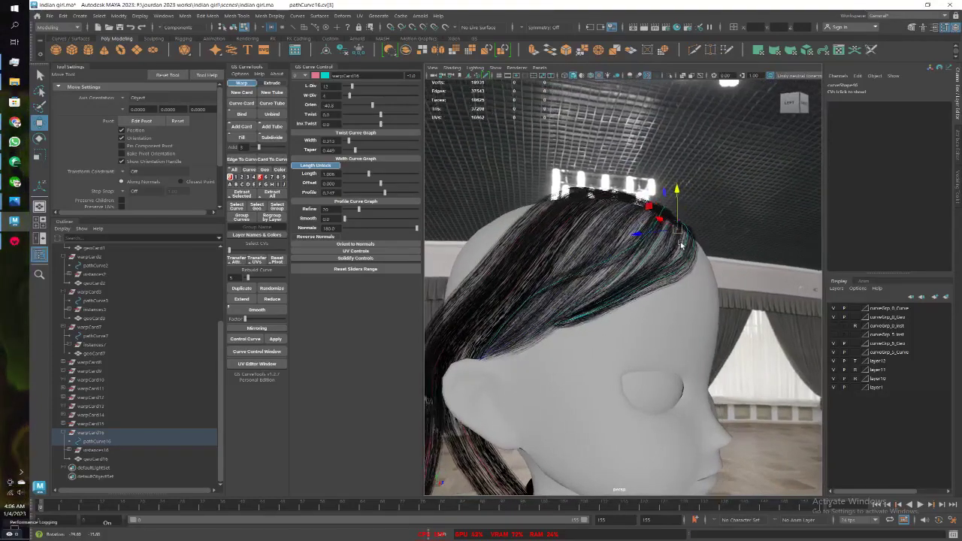
mouse_move(682, 246)
alt+mouse_down()
mouse_move(672, 245)
mouse_move(686, 247)
alt+mouse_up()
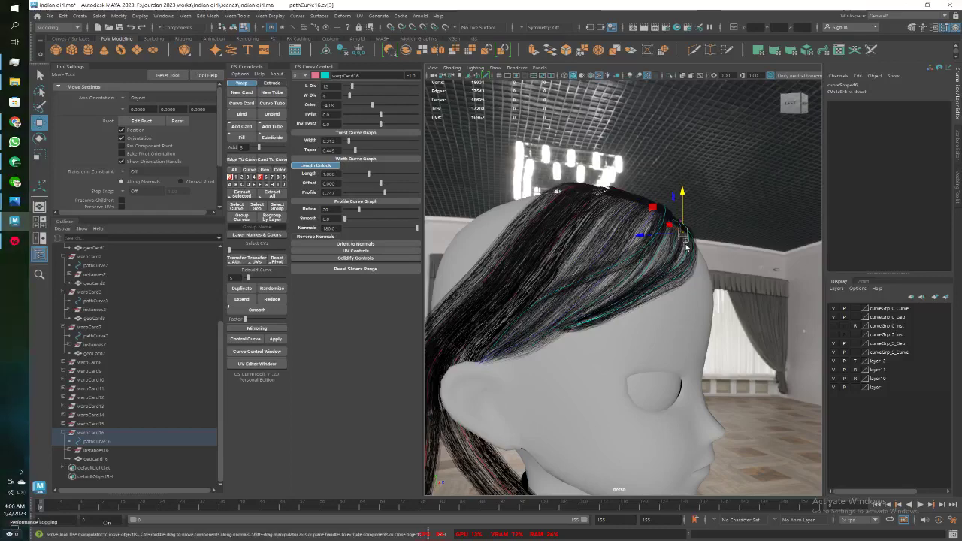
right_drag(697, 167, 741, 156)
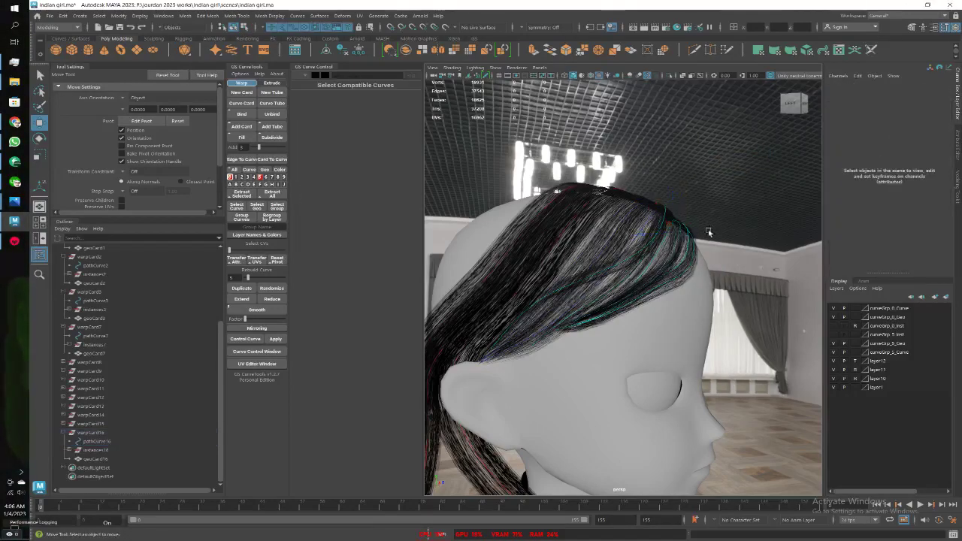
mouse_move(741, 156)
alt+mouse_down()
mouse_move(677, 248)
mouse_move(627, 251)
mouse_move(634, 242)
alt+mouse_up()
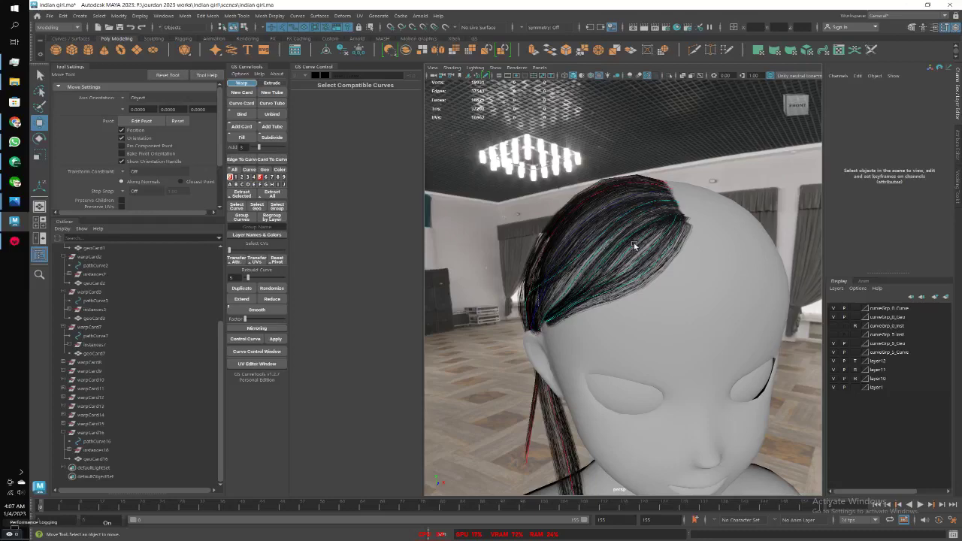
alt+drag(618, 256, 676, 261)
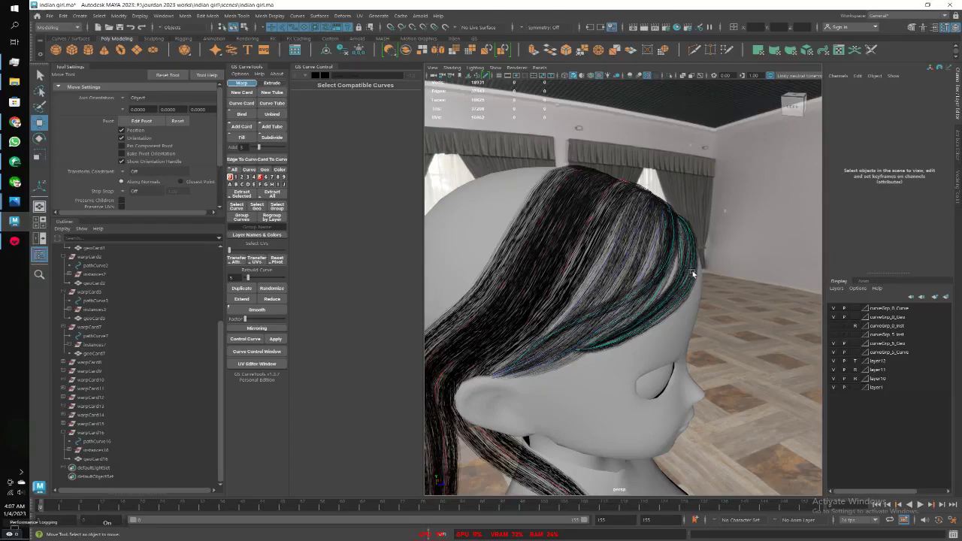
mouse_move(693, 275)
alt+mouse_down()
mouse_move(703, 264)
mouse_move(697, 251)
mouse_move(668, 286)
alt+mouse_up()
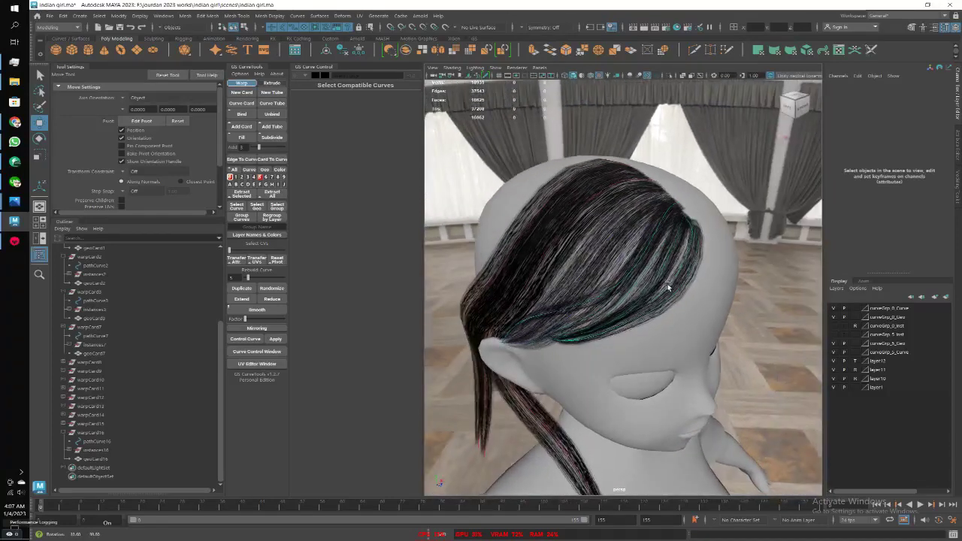
Duplicate warpCard13 into warpCard17 and select its guide curve pathCurve17
click(607, 242)
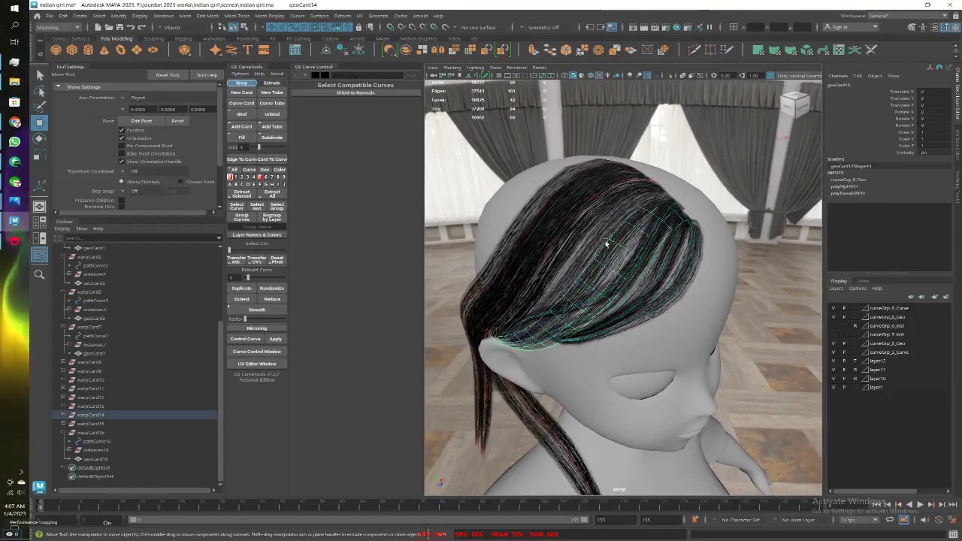
click(106, 406)
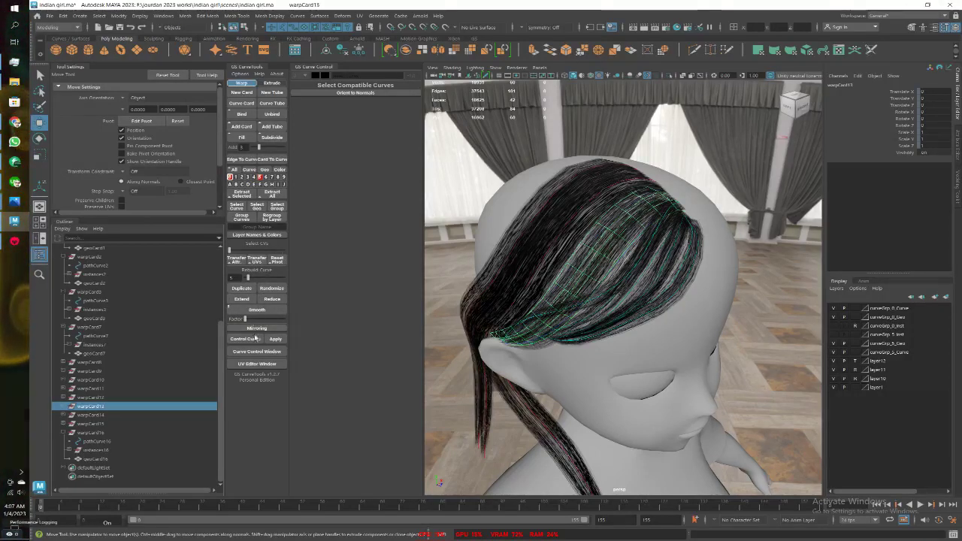
click(244, 290)
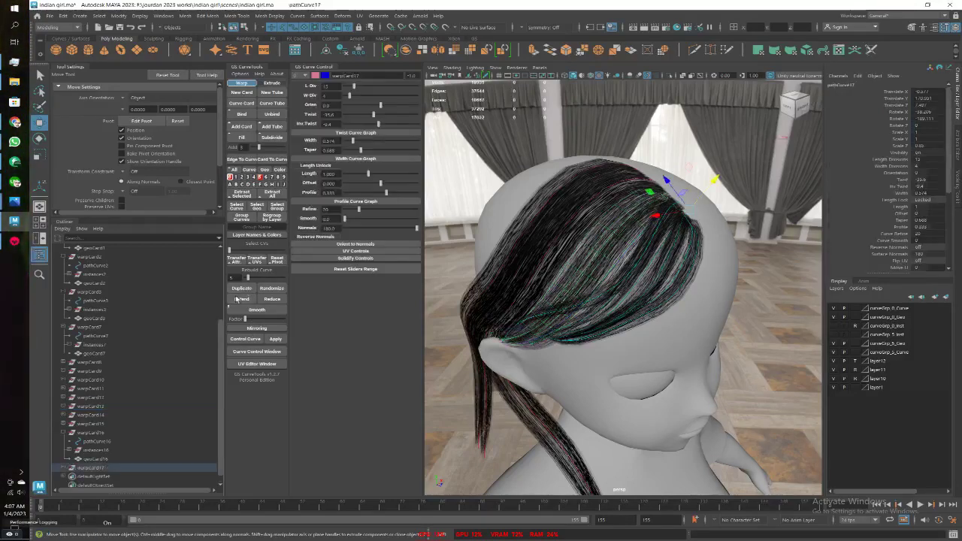
click(64, 468)
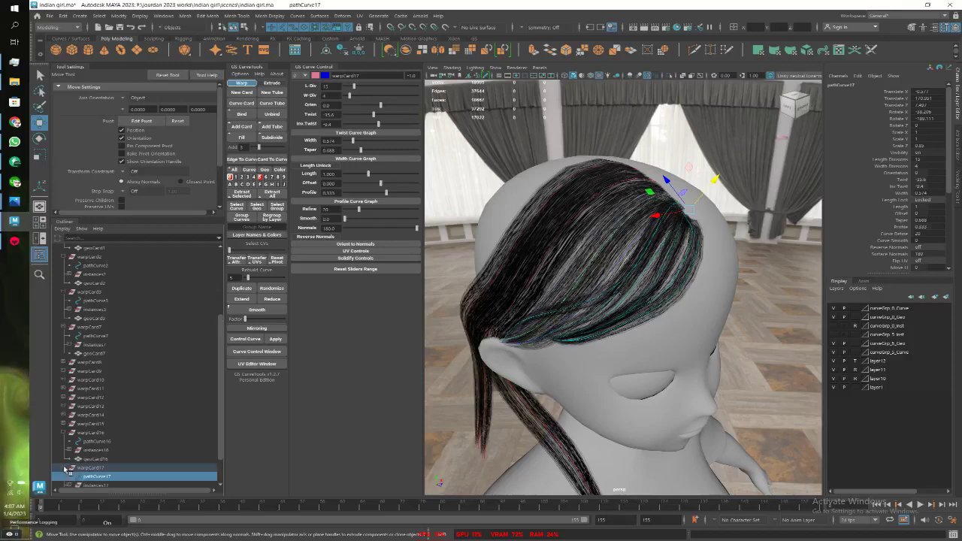
click(120, 441)
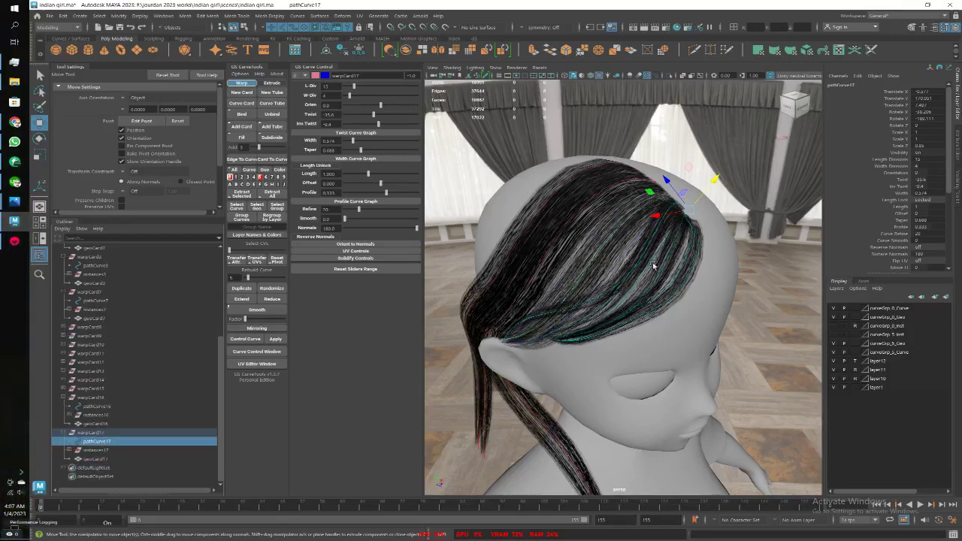
Toggle pathCurve17 between component and object selection modes, ending in object mode
mouse_move(599, 259)
alt+mouse_down()
mouse_move(590, 248)
mouse_move(632, 253)
mouse_move(593, 251)
alt+mouse_up()
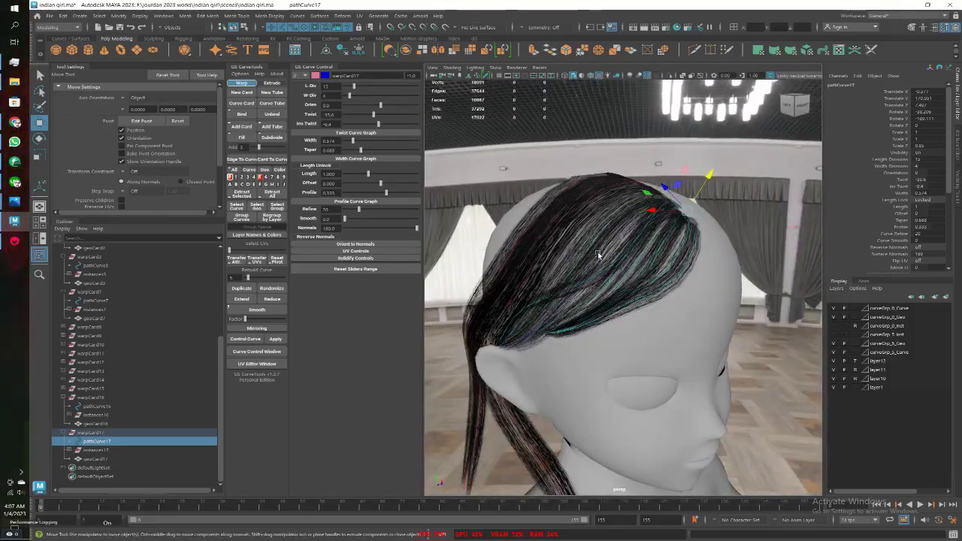
key(F8)
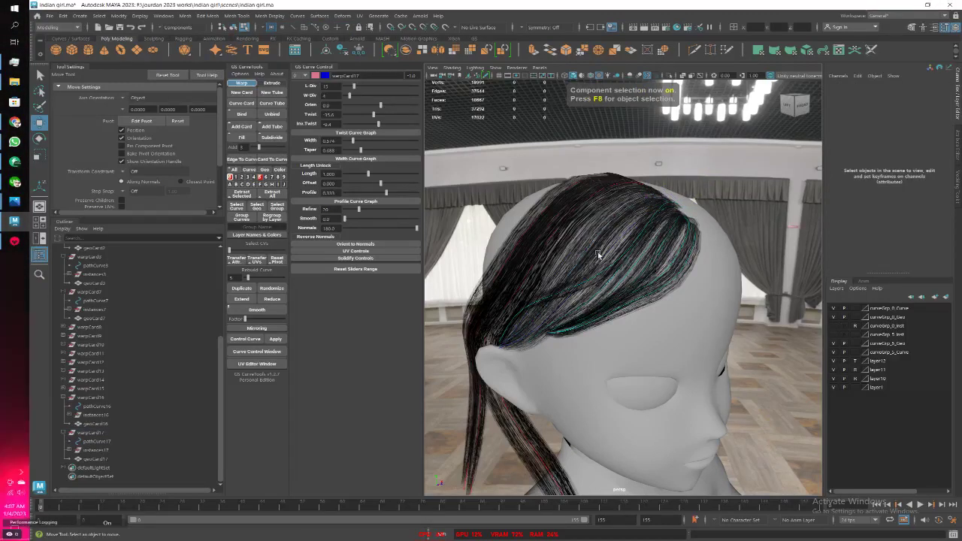
key(F8)
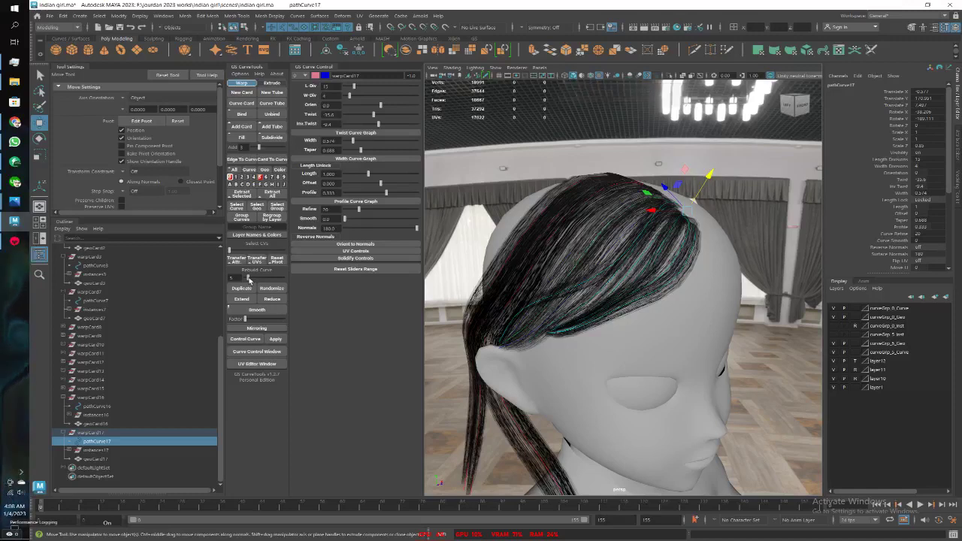
key(F8)
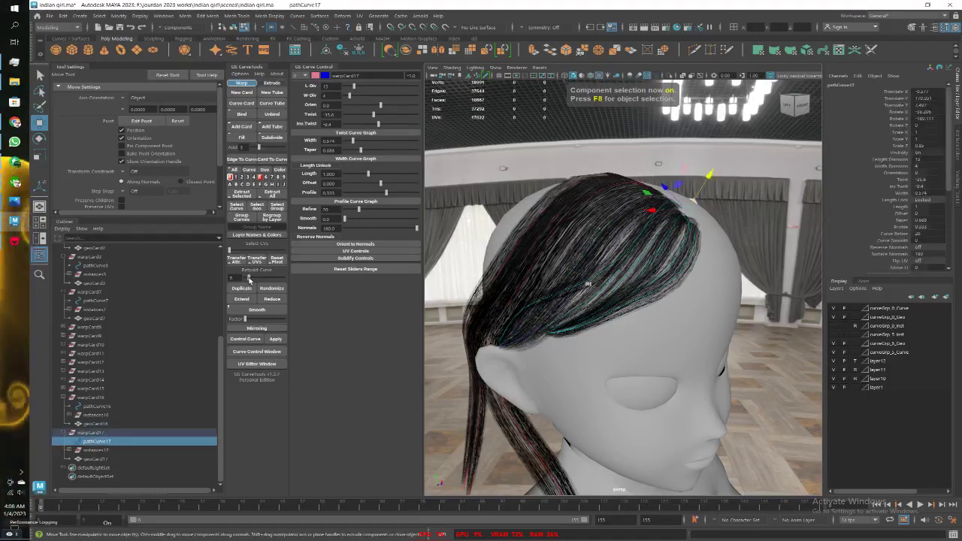
key(ctrl+z)
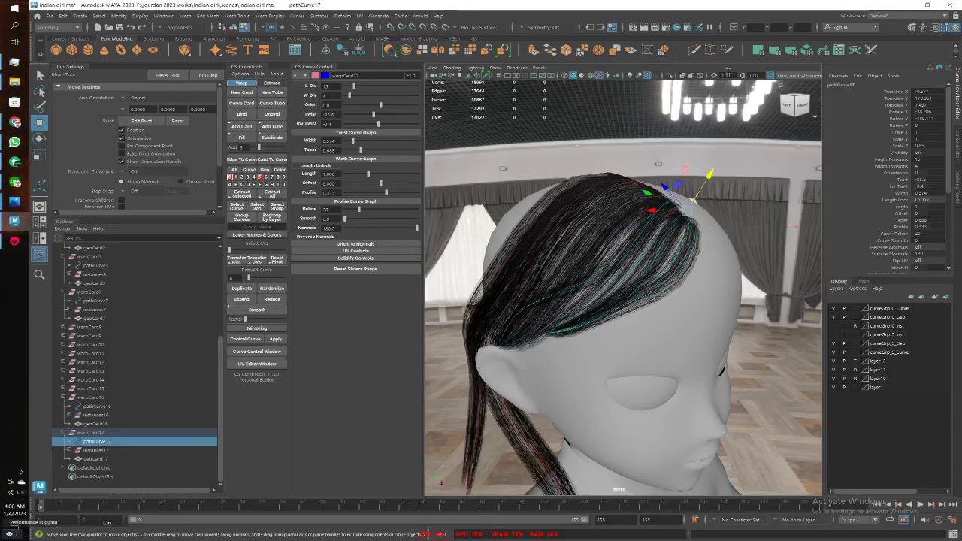
Turn on X-Ray and switch to editing pathCurve17's control points
click(682, 77)
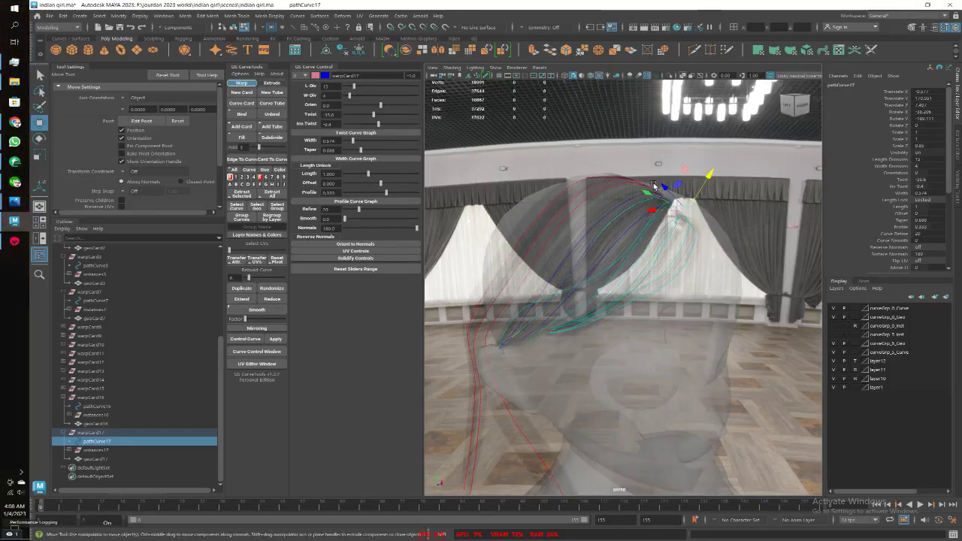
key(F8)
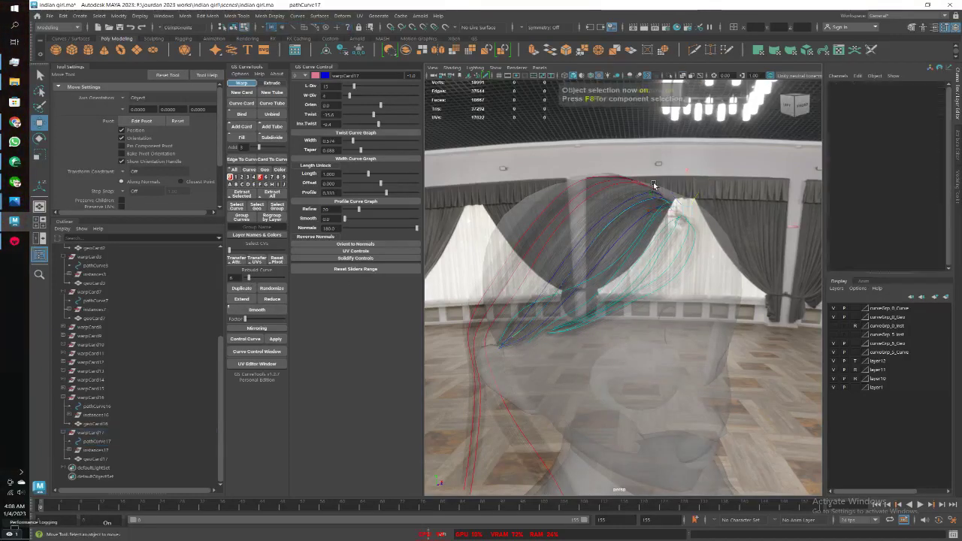
mouse_move(628, 224)
alt+mouse_down()
mouse_move(606, 213)
mouse_move(642, 229)
mouse_move(592, 232)
alt+mouse_up()
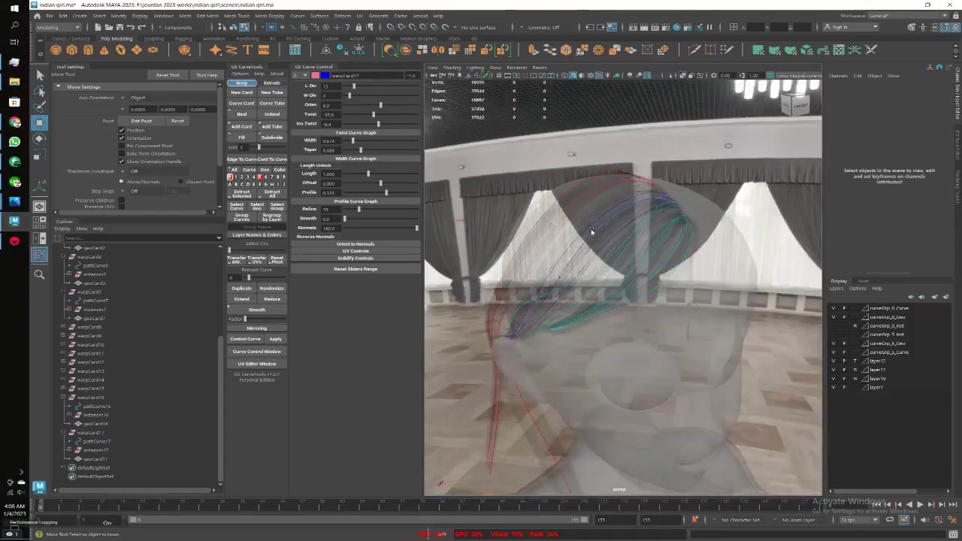
click(599, 237)
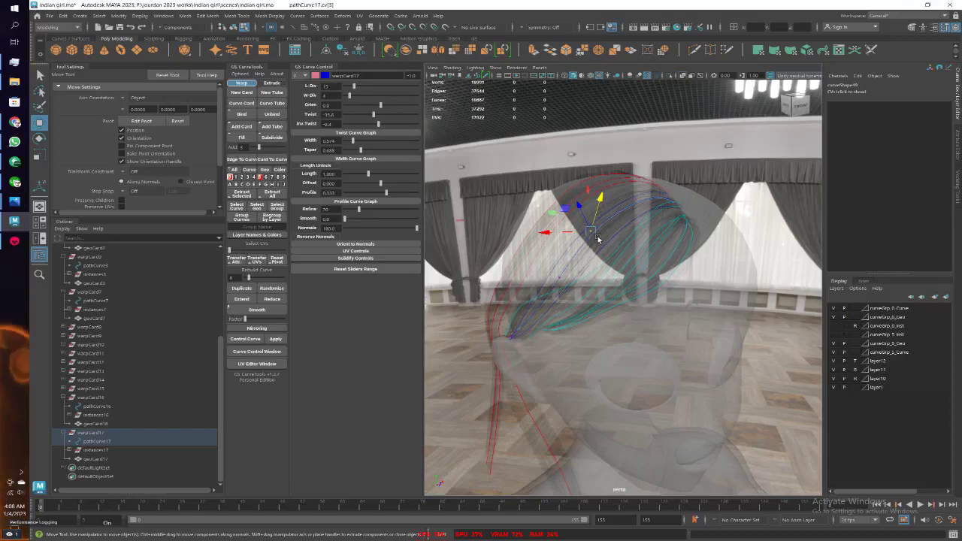
Lift pathCurve17's top control point so the strand arcs higher over the scalp
alt+drag(594, 239, 575, 234)
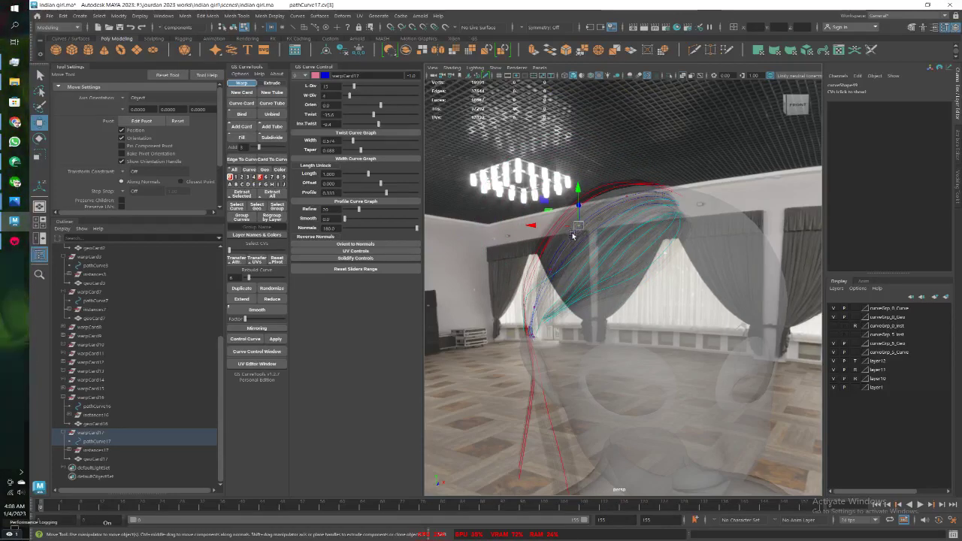
alt+drag(573, 236, 565, 194)
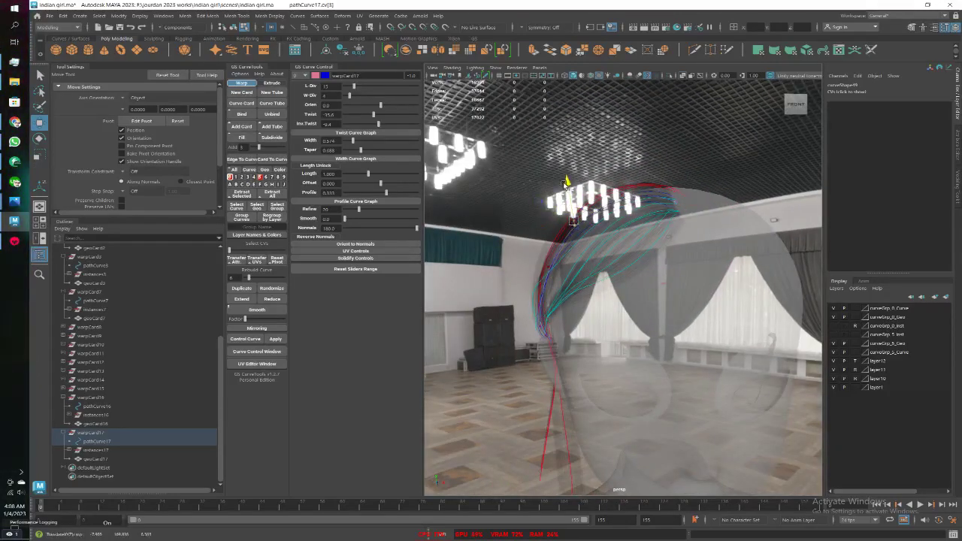
alt+drag(566, 175, 625, 201)
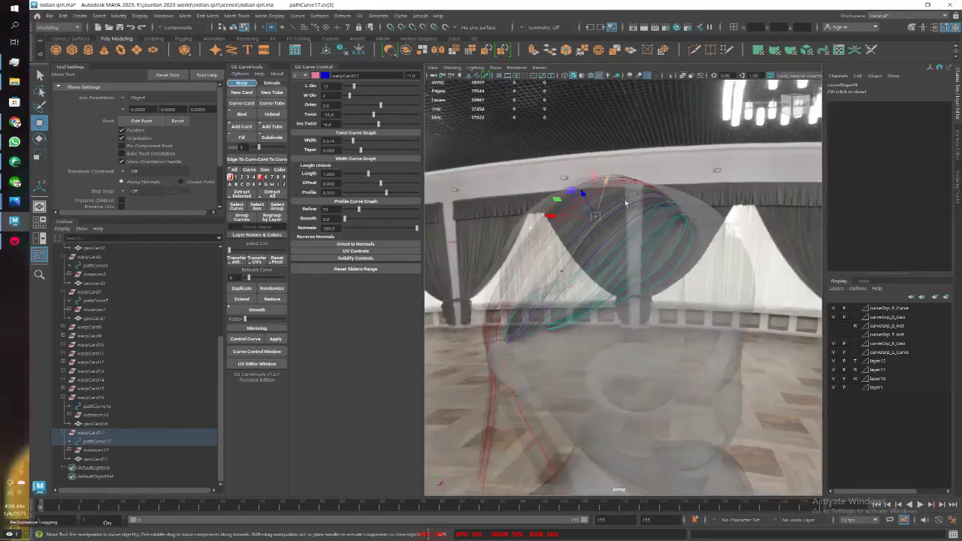
mouse_move(590, 248)
alt+mouse_down()
mouse_move(593, 273)
mouse_move(507, 265)
mouse_move(533, 273)
mouse_move(518, 300)
alt+mouse_up()
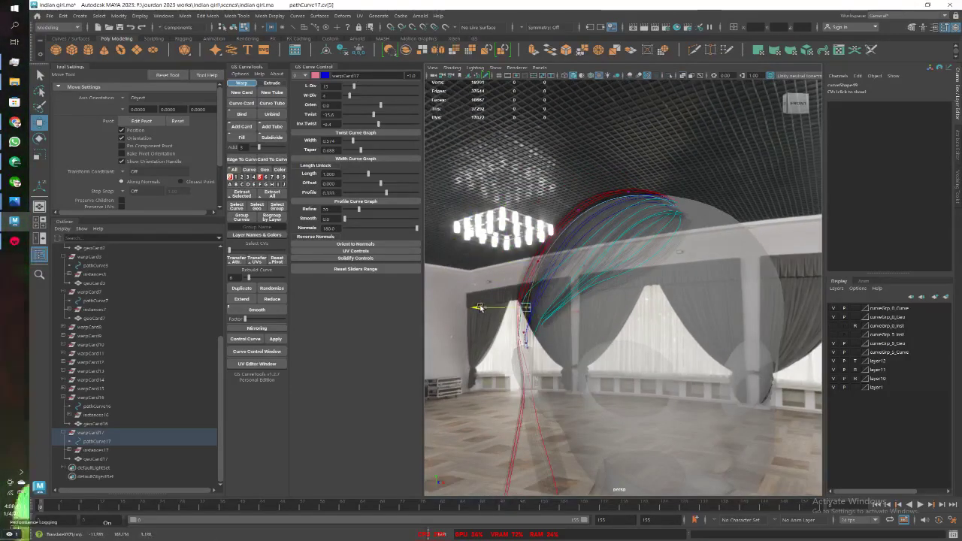
click(629, 193)
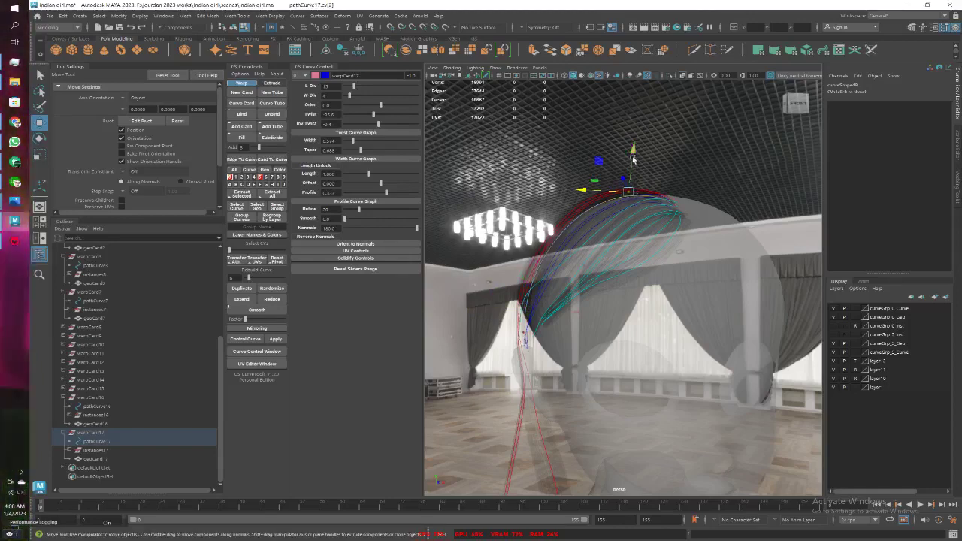
mouse_move(633, 153)
alt+mouse_down()
mouse_move(632, 218)
mouse_move(585, 205)
alt+mouse_up()
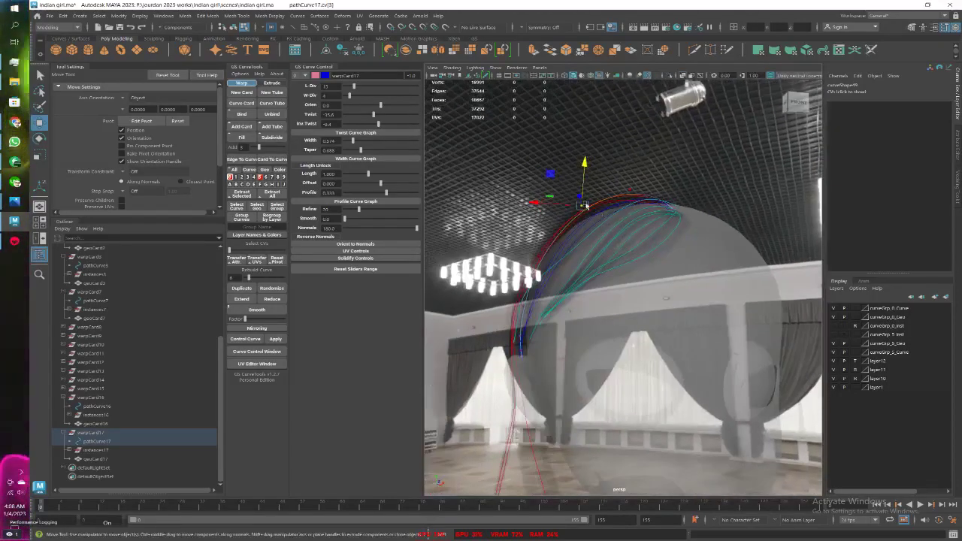
mouse_move(583, 163)
mouse_down()
mouse_move(558, 210)
mouse_move(704, 234)
mouse_up()
alt+middle_drag(704, 234, 710, 187)
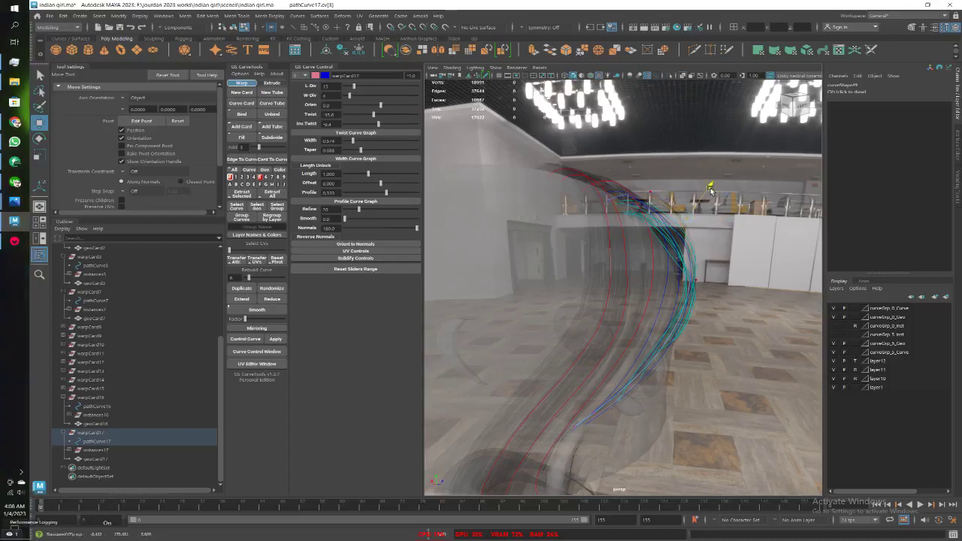
mouse_move(683, 83)
alt+mouse_down()
mouse_move(648, 250)
mouse_move(590, 84)
alt+mouse_up()
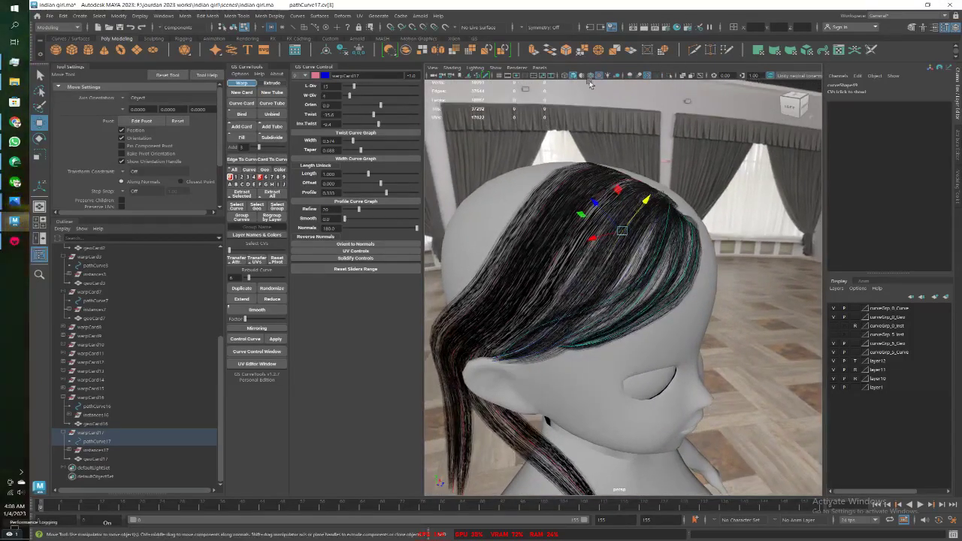
Show wireframe, strand textures and X-ray on the head, and select pathCurve17
click(583, 78)
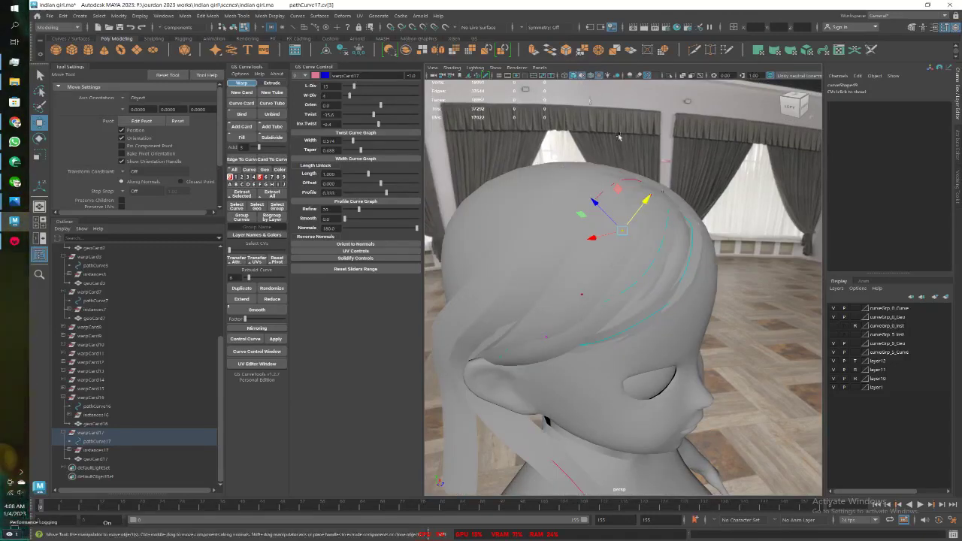
mouse_move(647, 188)
alt+mouse_down()
mouse_move(679, 262)
mouse_move(603, 83)
alt+mouse_up()
click(591, 77)
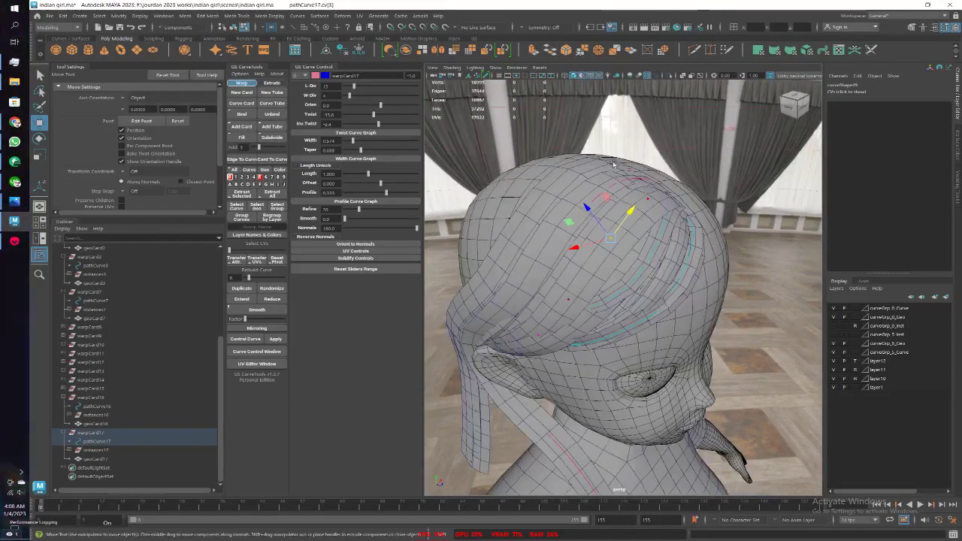
mouse_move(634, 267)
alt+mouse_down()
mouse_move(609, 255)
mouse_move(624, 285)
mouse_move(642, 286)
alt+mouse_up()
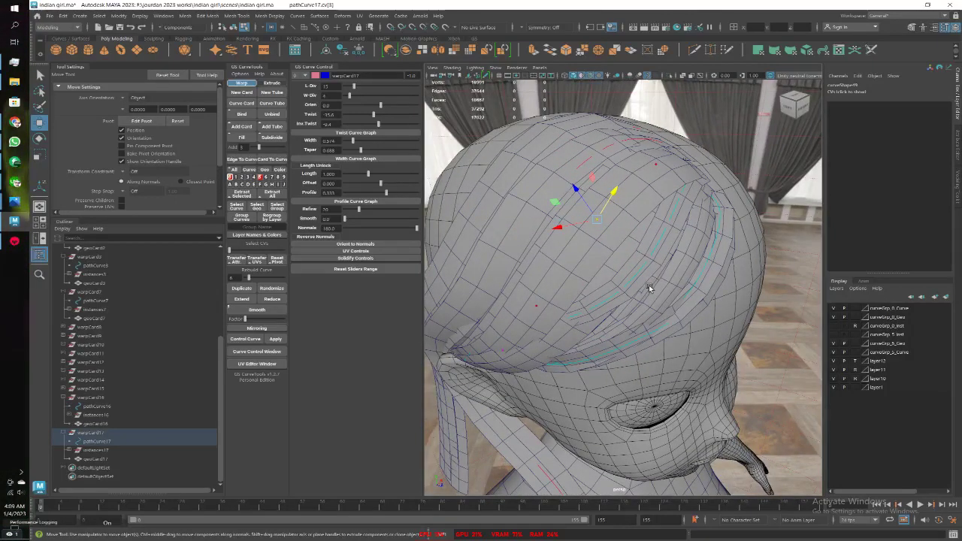
click(115, 443)
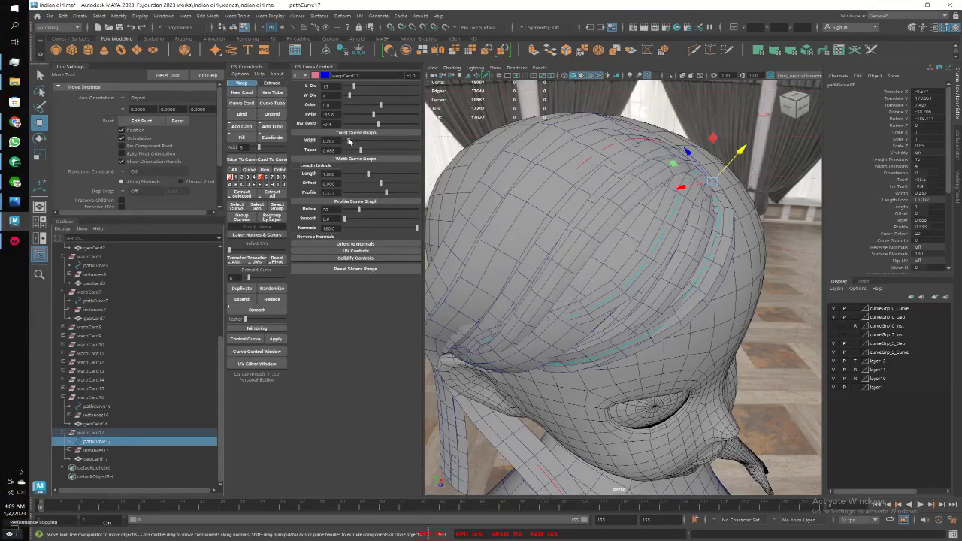
mouse_move(572, 226)
alt+mouse_down()
mouse_move(616, 239)
mouse_move(611, 254)
mouse_move(640, 247)
mouse_move(567, 253)
alt+mouse_up()
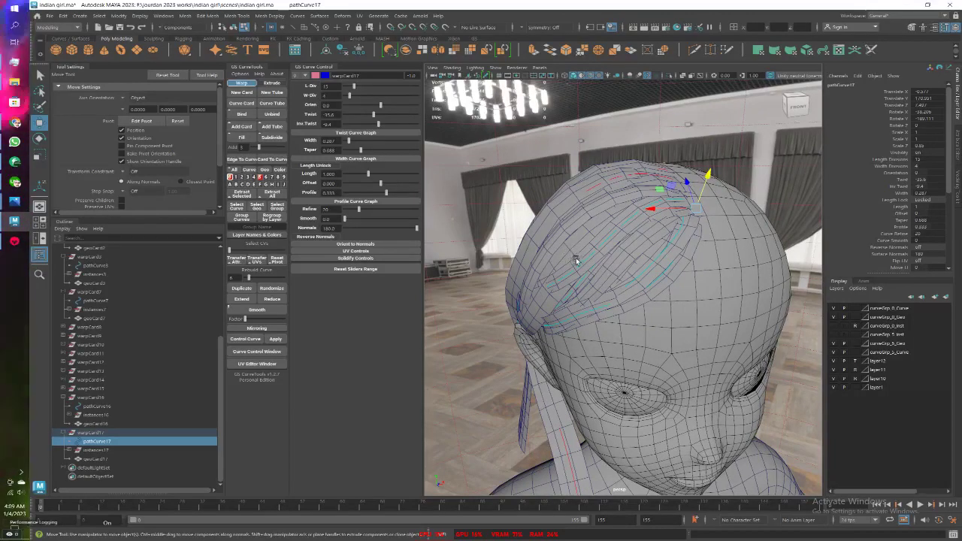
mouse_move(577, 258)
alt+mouse_down()
mouse_move(570, 179)
mouse_move(669, 181)
alt+mouse_up()
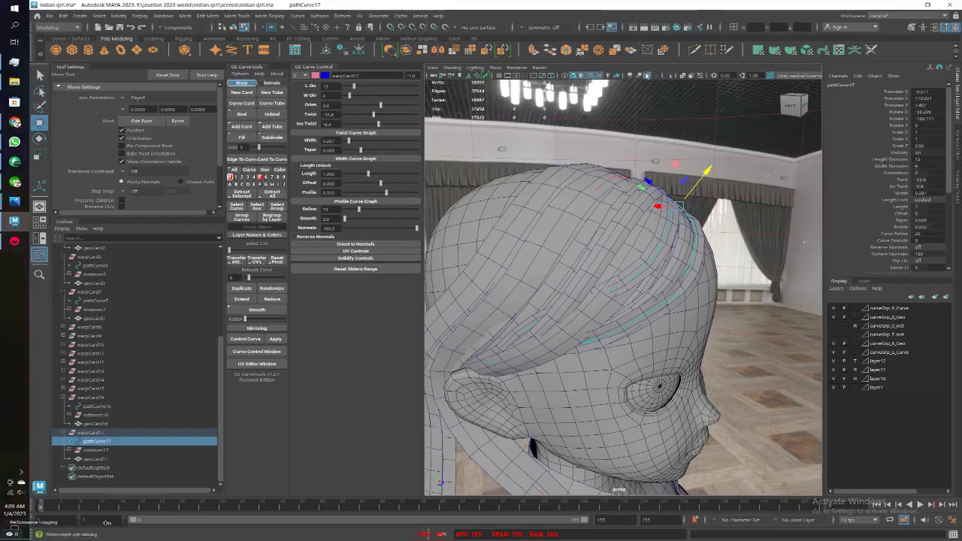
click(692, 76)
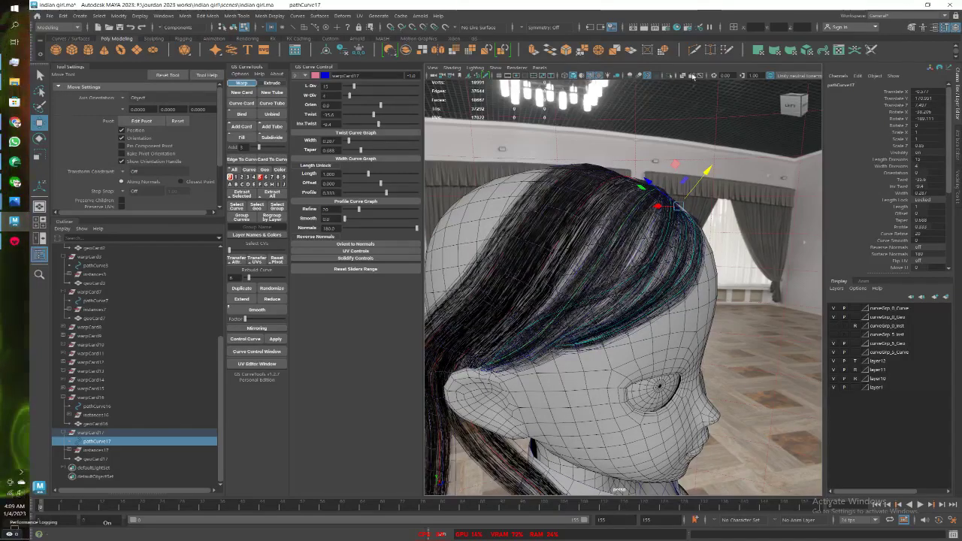
key(alt+x)
mouse_move(616, 195)
alt+mouse_down()
mouse_move(575, 222)
mouse_move(612, 239)
alt+mouse_up()
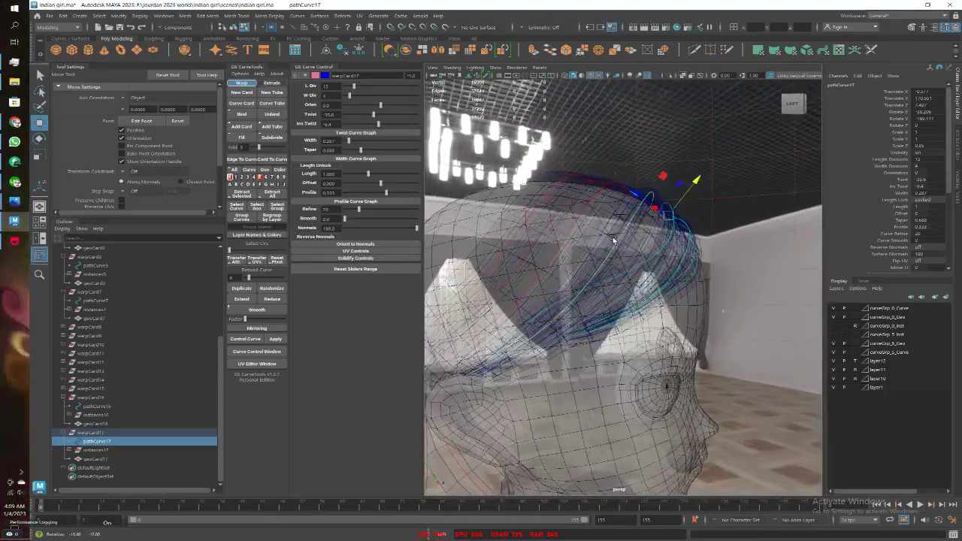
Pull pathCurve17's control points so warpCard17 sweeps down the side of the head
key(F8)
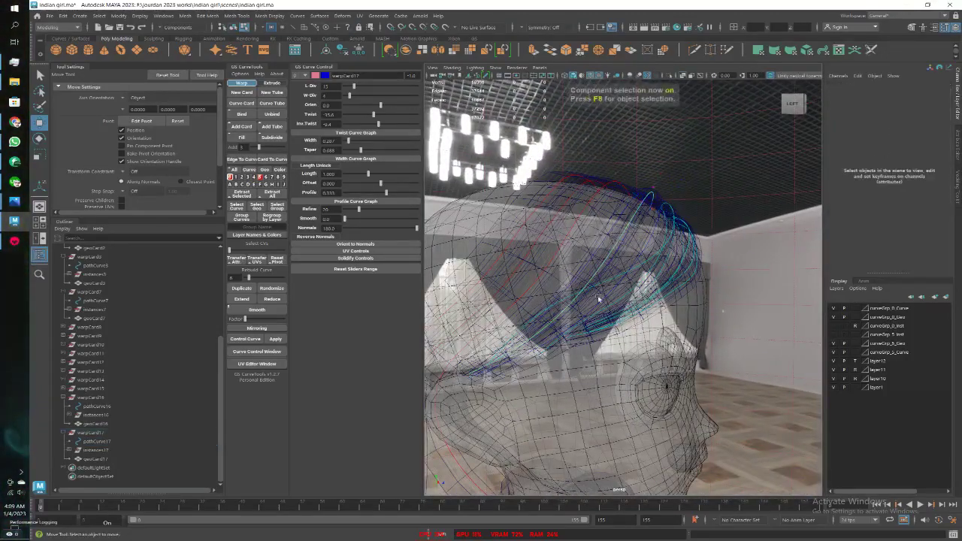
click(516, 358)
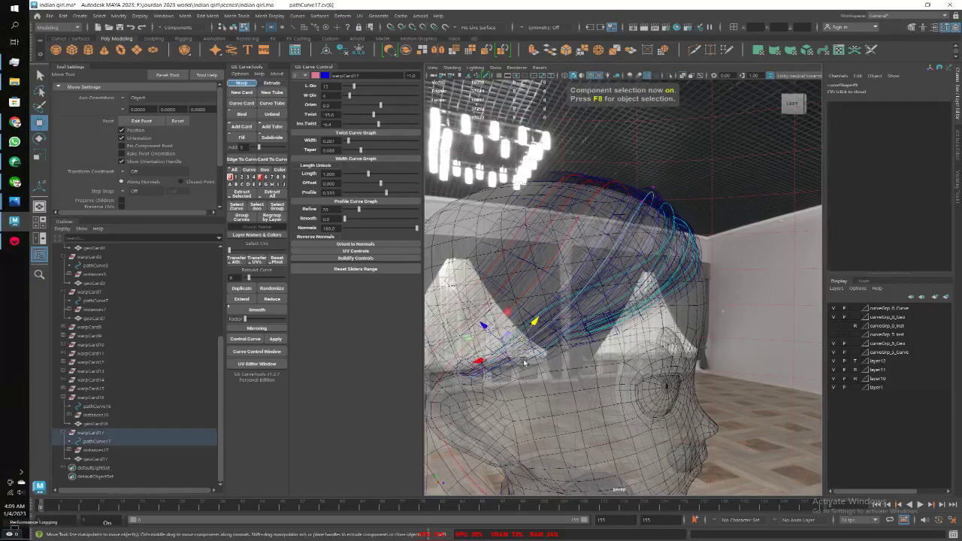
alt+drag(520, 361, 533, 367)
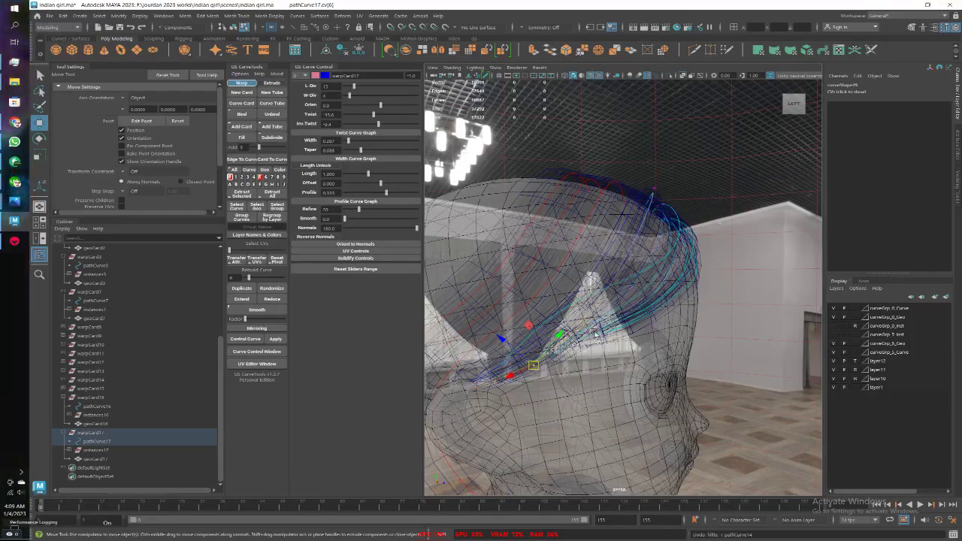
mouse_move(586, 327)
mouse_down()
mouse_move(709, 342)
mouse_move(654, 335)
mouse_move(612, 348)
mouse_move(632, 314)
mouse_up()
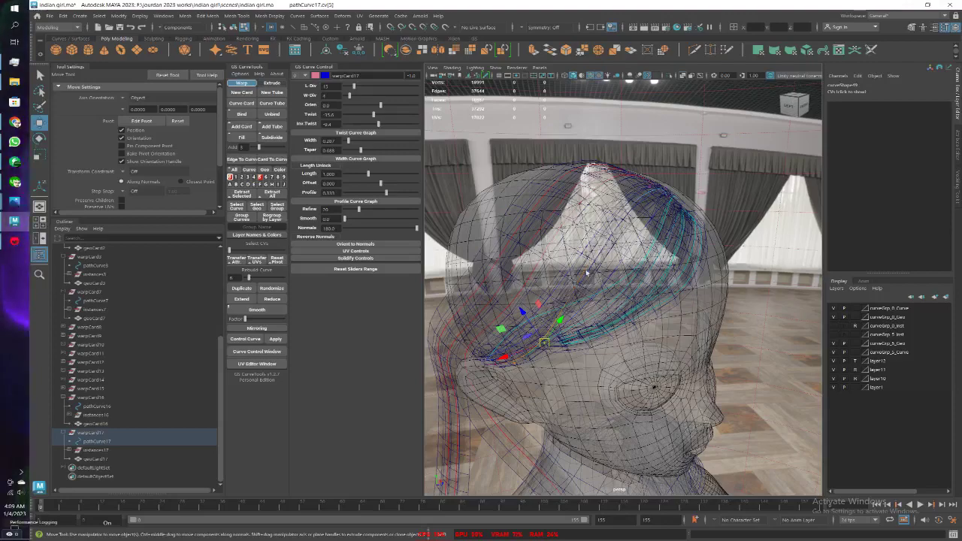
alt+drag(587, 273, 616, 114)
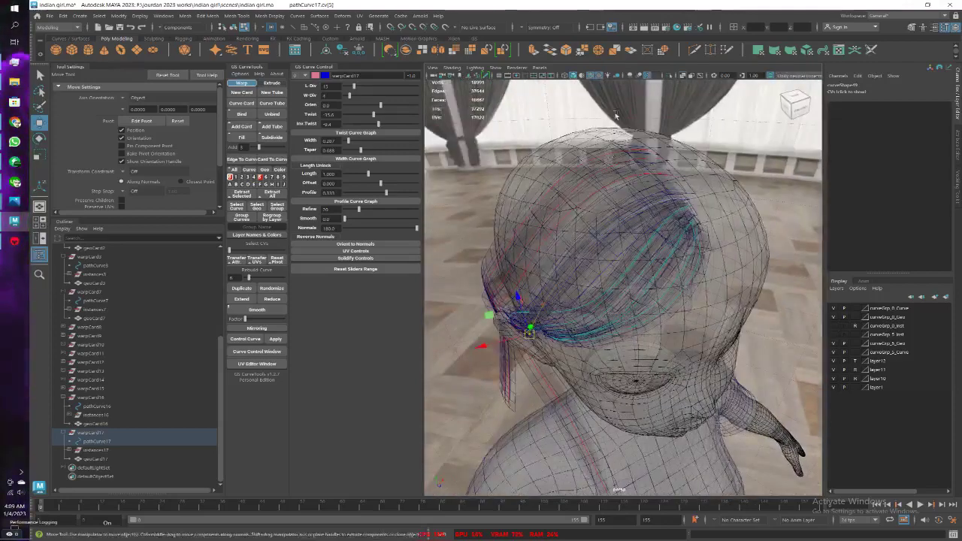
click(684, 76)
mouse_move(669, 184)
alt+mouse_down()
mouse_move(703, 168)
mouse_move(607, 277)
alt+mouse_up()
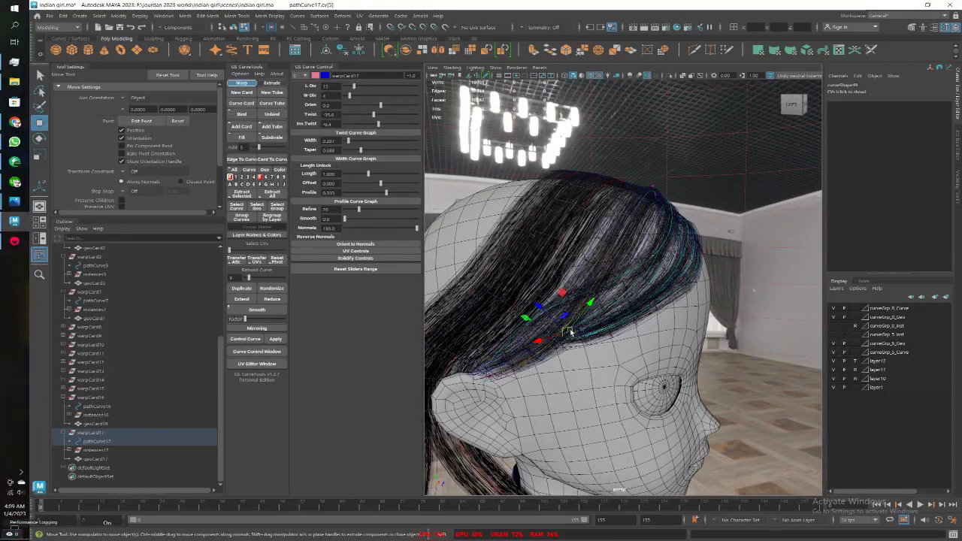
Fine-tune the control point positions, undoing moves that distort the strands
mouse_move(571, 331)
mouse_down()
mouse_move(551, 309)
mouse_move(626, 318)
mouse_move(526, 315)
mouse_move(636, 321)
mouse_up()
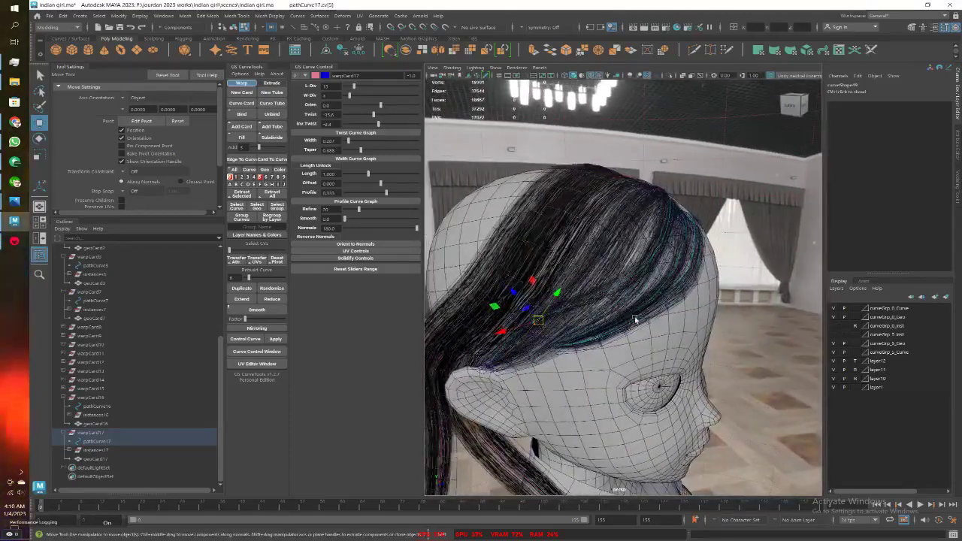
key(ctrl+z)
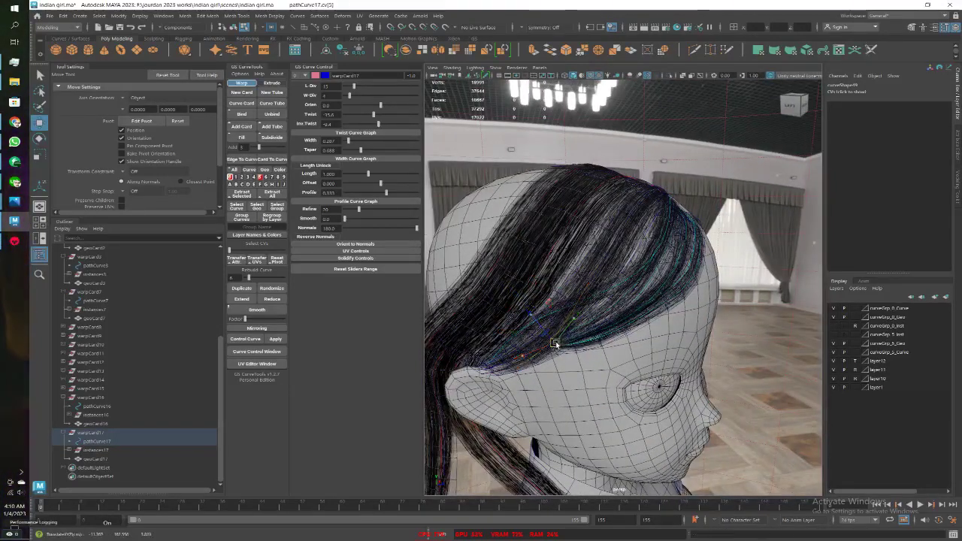
drag(554, 343, 549, 336)
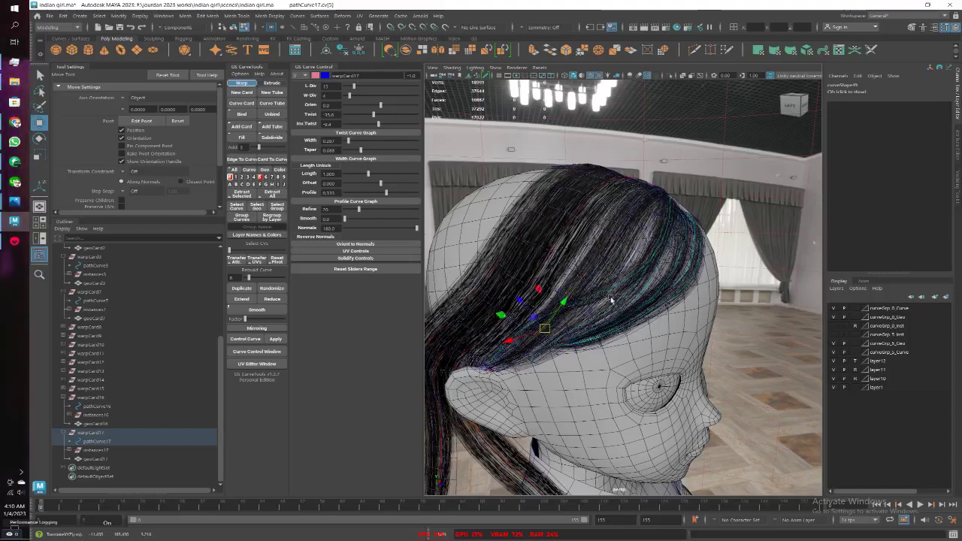
mouse_move(612, 301)
alt+mouse_down()
mouse_move(584, 318)
mouse_move(608, 276)
mouse_move(662, 267)
mouse_move(598, 288)
alt+mouse_up()
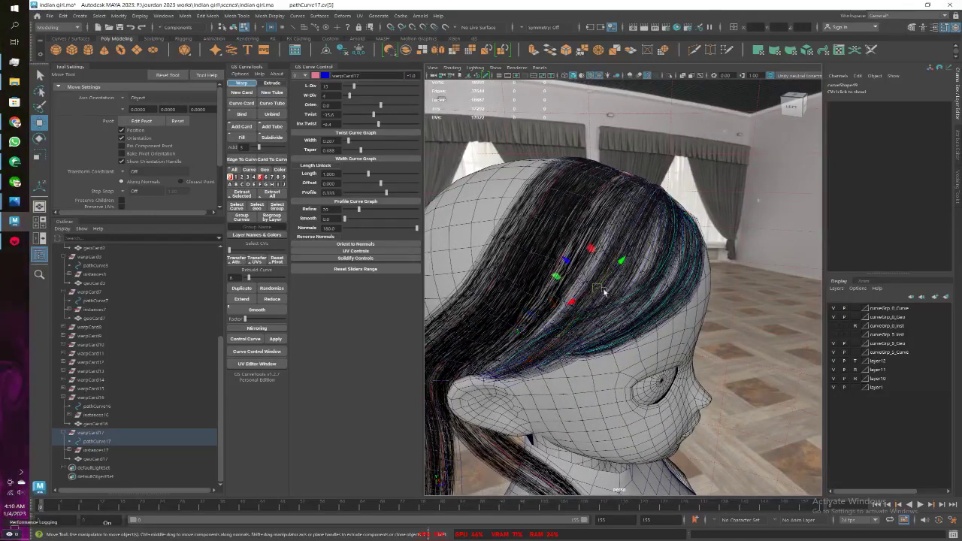
middle_drag(599, 291, 590, 283)
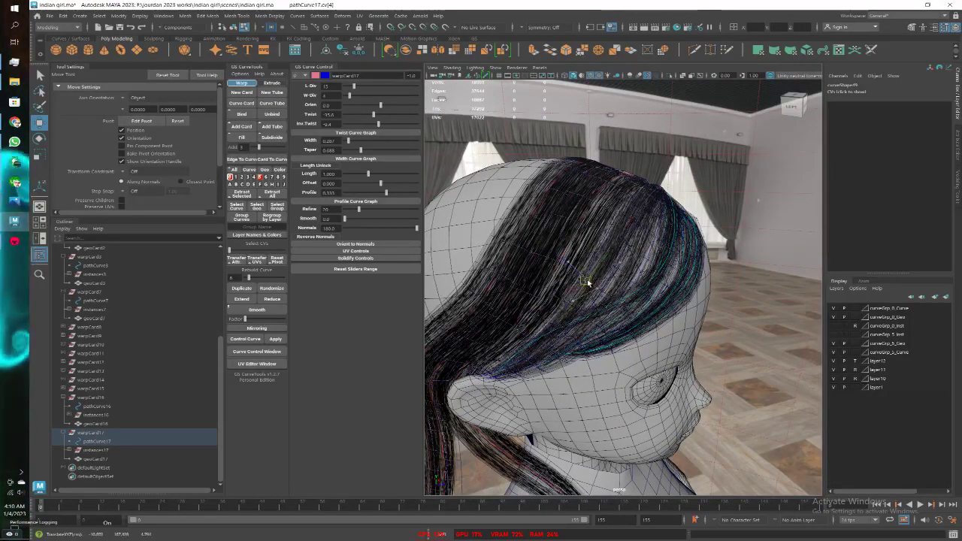
alt+drag(586, 282, 606, 294)
key(ctrl+z)
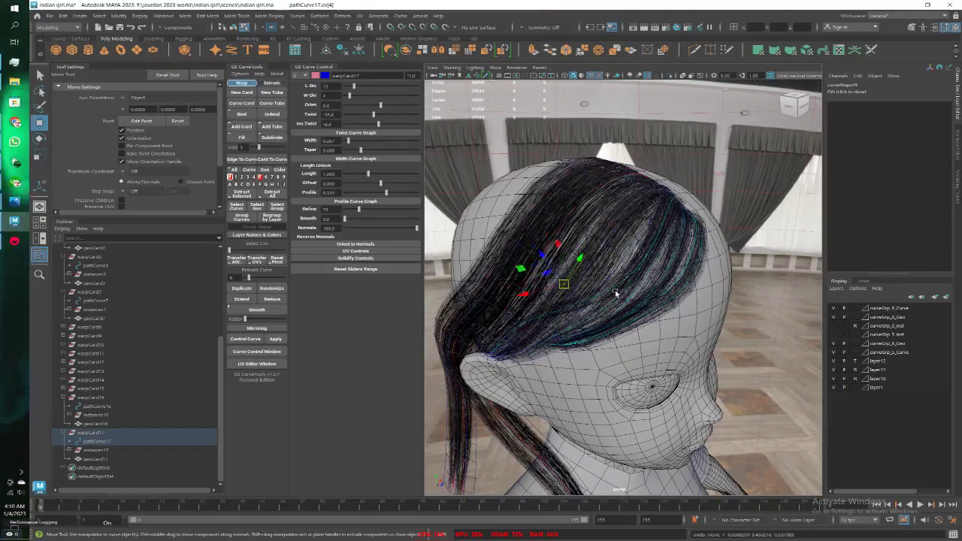
right_drag(727, 150, 756, 126)
click(755, 124)
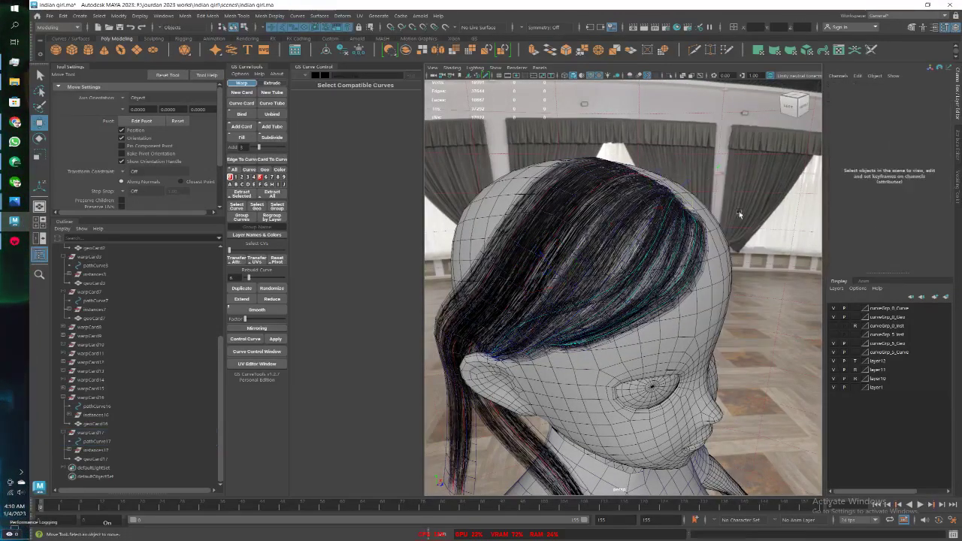
mouse_move(756, 124)
alt+mouse_down()
mouse_move(724, 197)
mouse_move(804, 210)
mouse_move(725, 234)
mouse_move(673, 233)
mouse_move(692, 216)
mouse_move(706, 219)
mouse_move(643, 232)
mouse_move(681, 184)
mouse_move(801, 195)
mouse_move(685, 192)
mouse_move(676, 178)
mouse_move(607, 208)
alt+mouse_up()
click(688, 218)
click(681, 184)
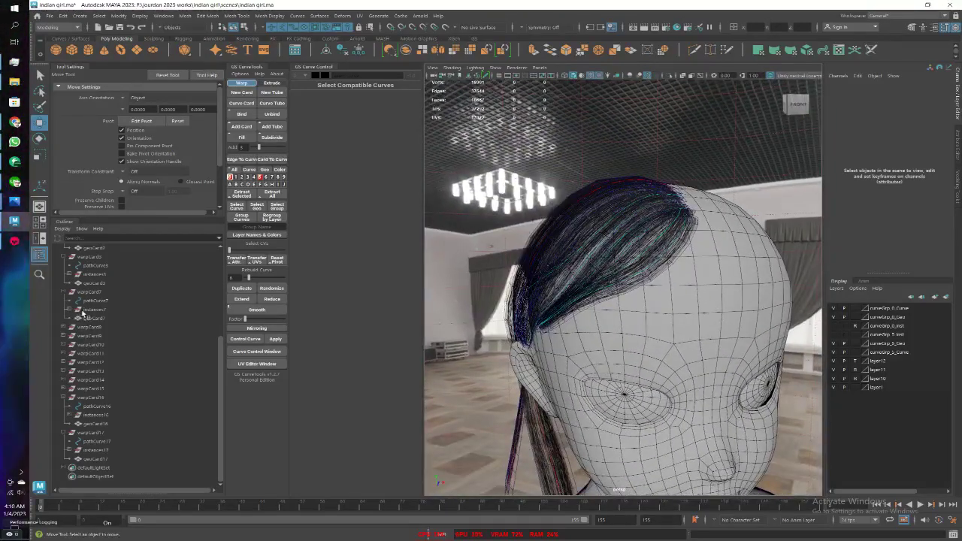
scroll(82, 314, up, 5)
Select hair meshes geoCard1, 2, 3, 7, 8, 9, 10 and 11 in the Outliner
click(94, 353)
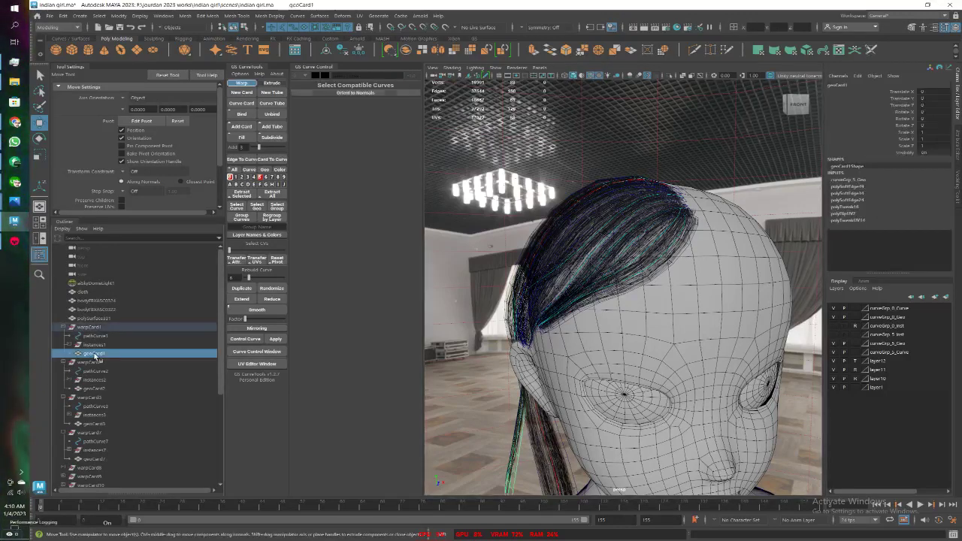
ctrl+click(92, 389)
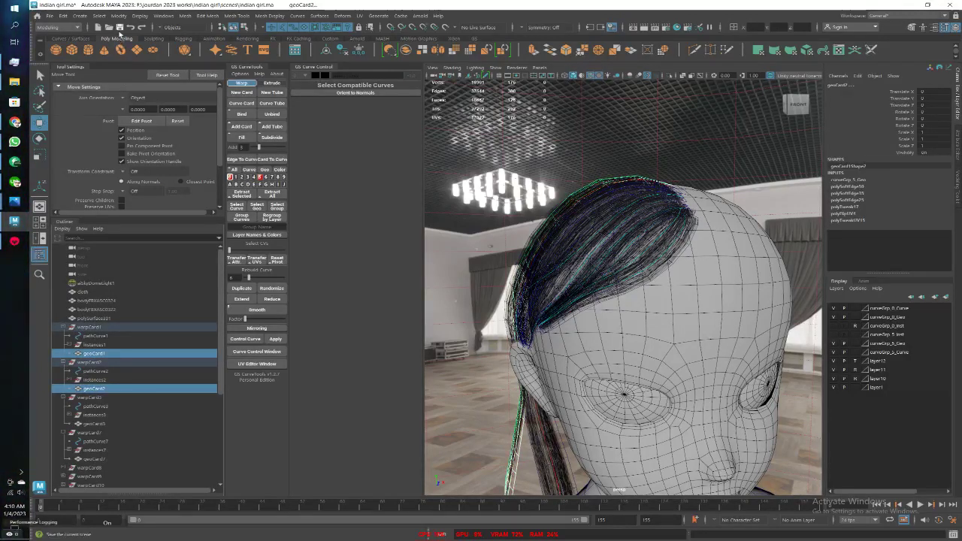
scroll(137, 324, down, 3)
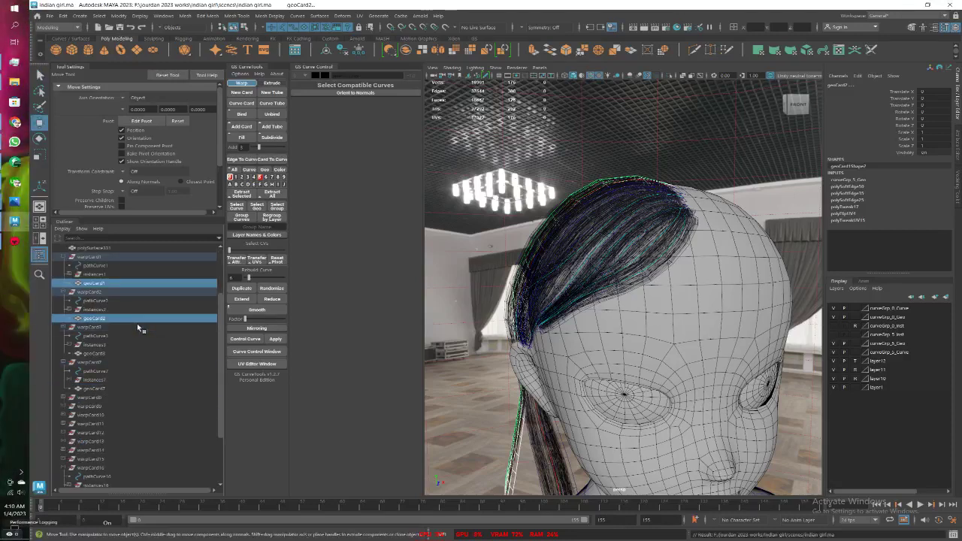
ctrl+click(94, 354)
ctrl+click(96, 390)
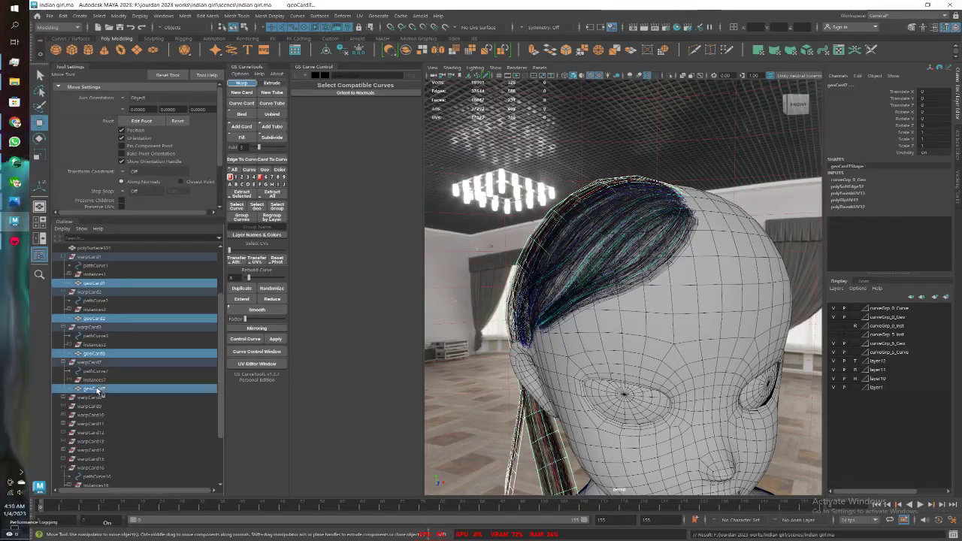
click(64, 398)
scroll(73, 399, down, 4)
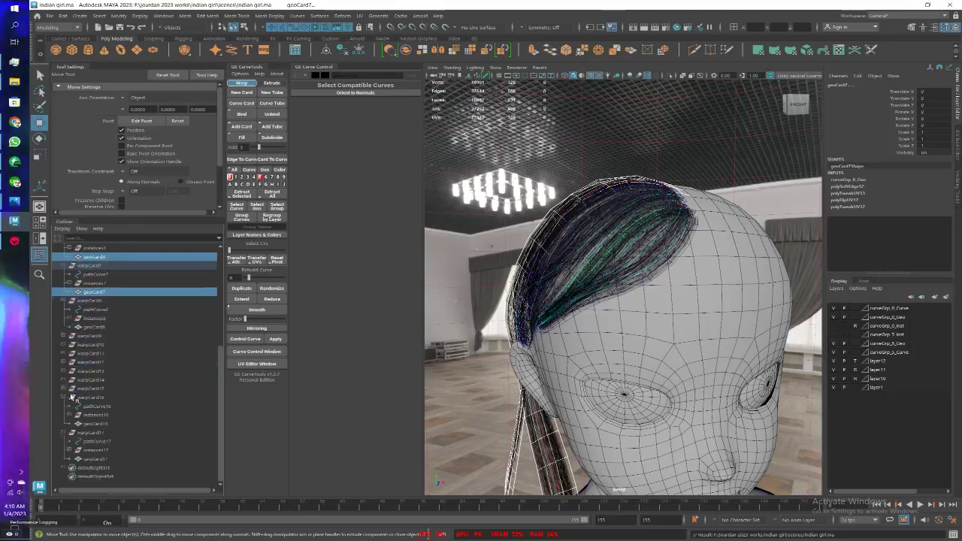
ctrl+click(93, 328)
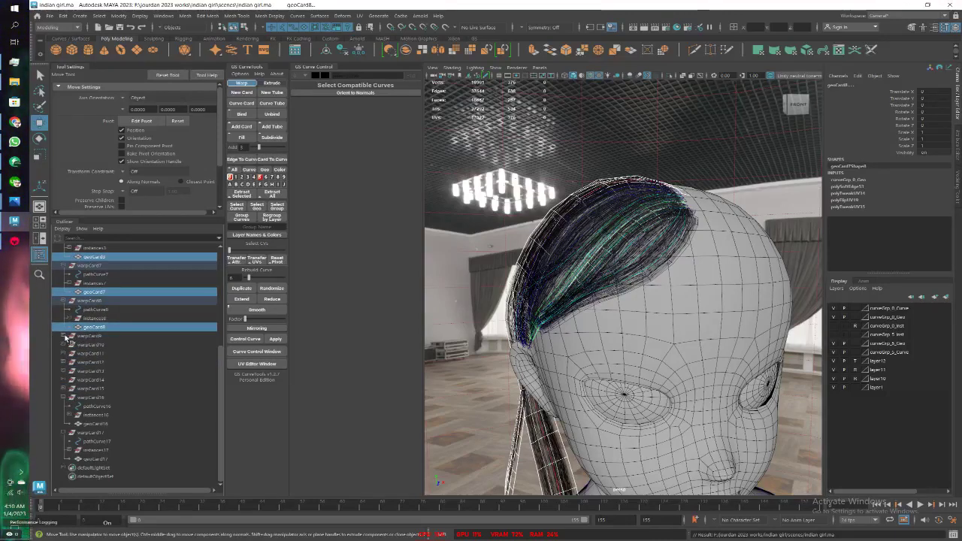
click(64, 336)
ctrl+click(93, 363)
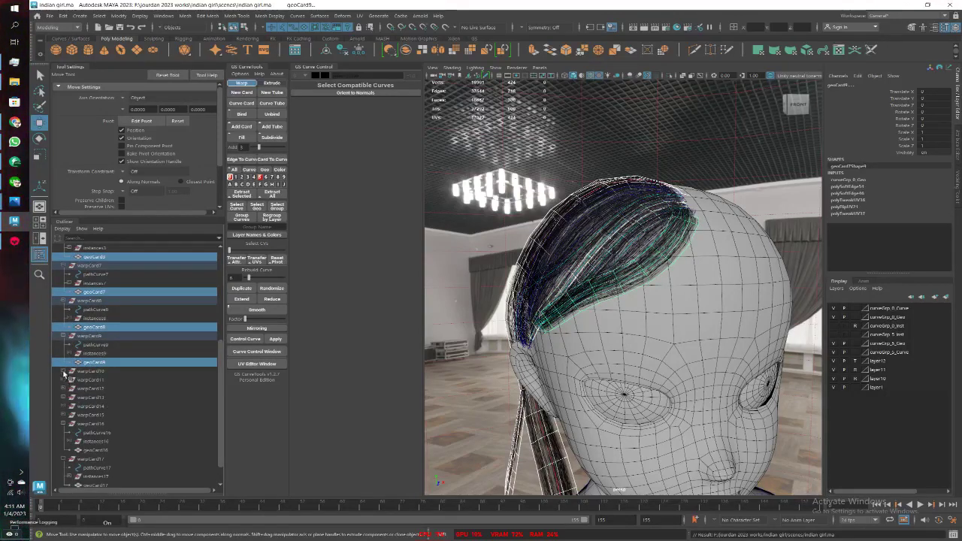
ctrl+click(93, 398)
scroll(98, 383, down, 2)
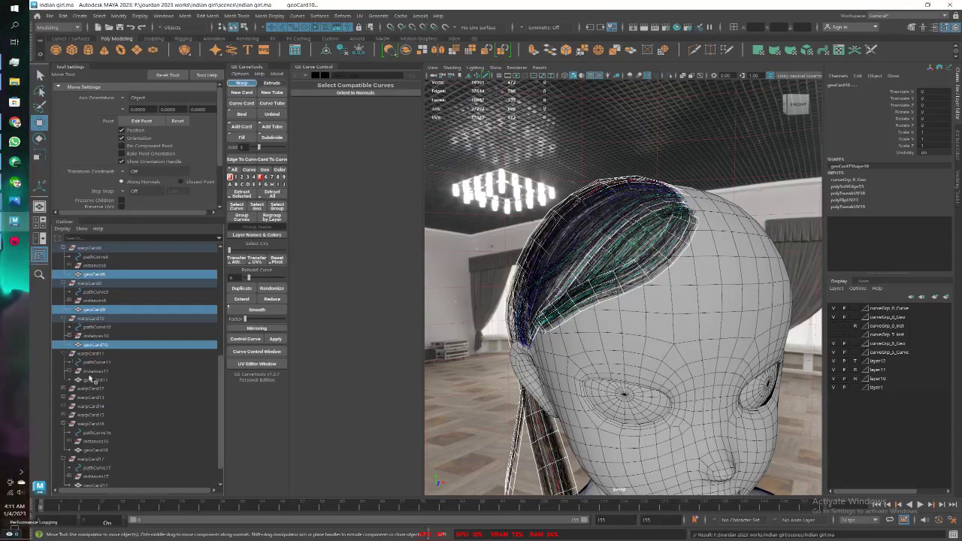
ctrl+click(89, 379)
scroll(98, 374, down, 1)
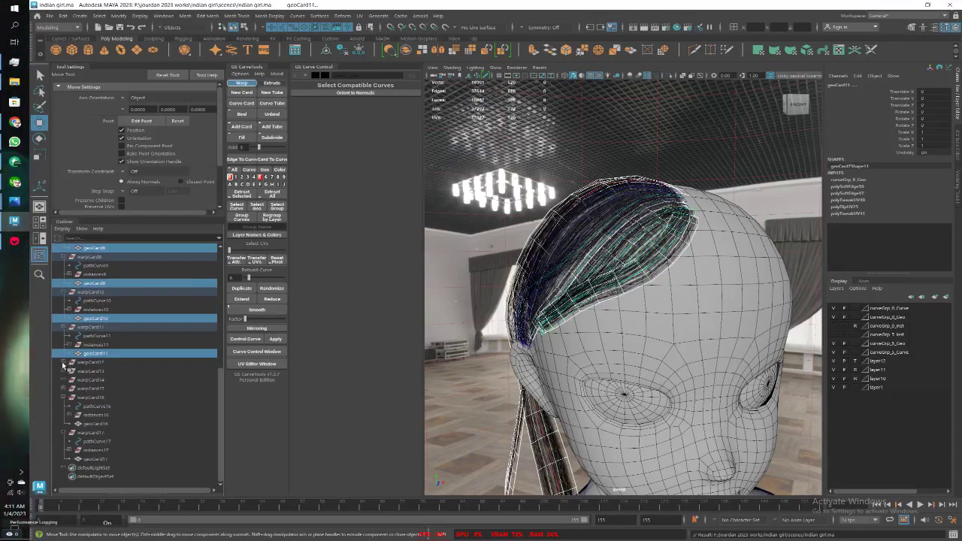
Add geoCard12 through geoCard17 to the selection and bring up the Mesh Display menu
click(63, 363)
ctrl+click(94, 389)
scroll(98, 383, down, 1)
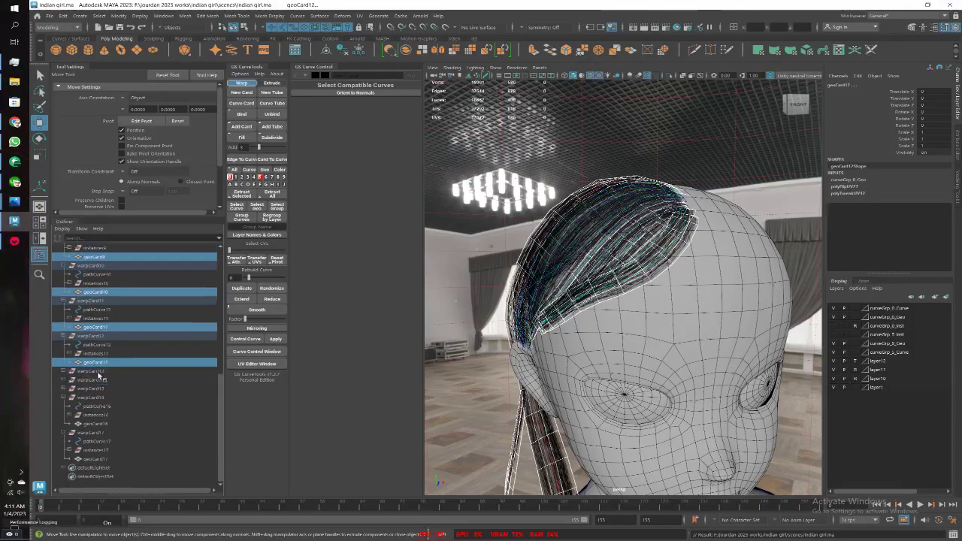
click(63, 371)
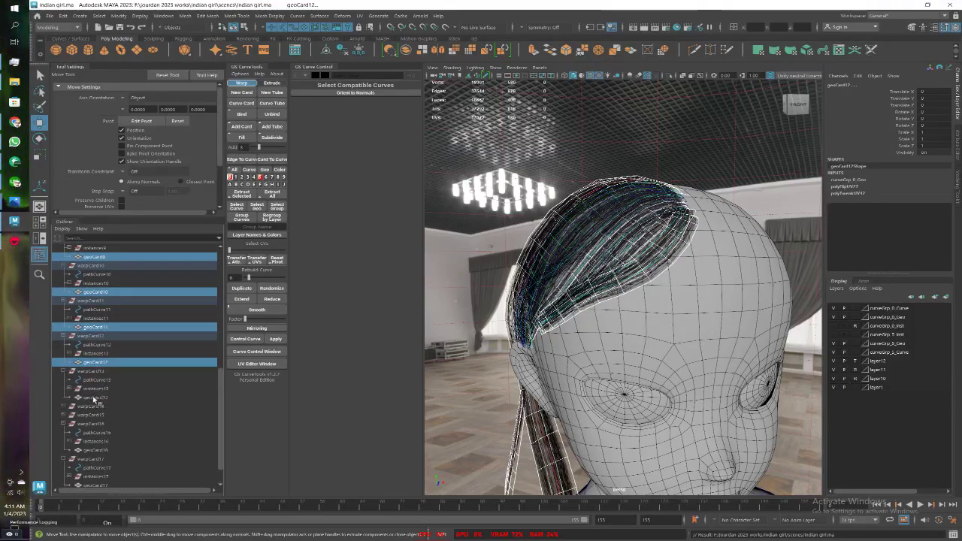
ctrl+click(95, 398)
scroll(78, 384, down, 1)
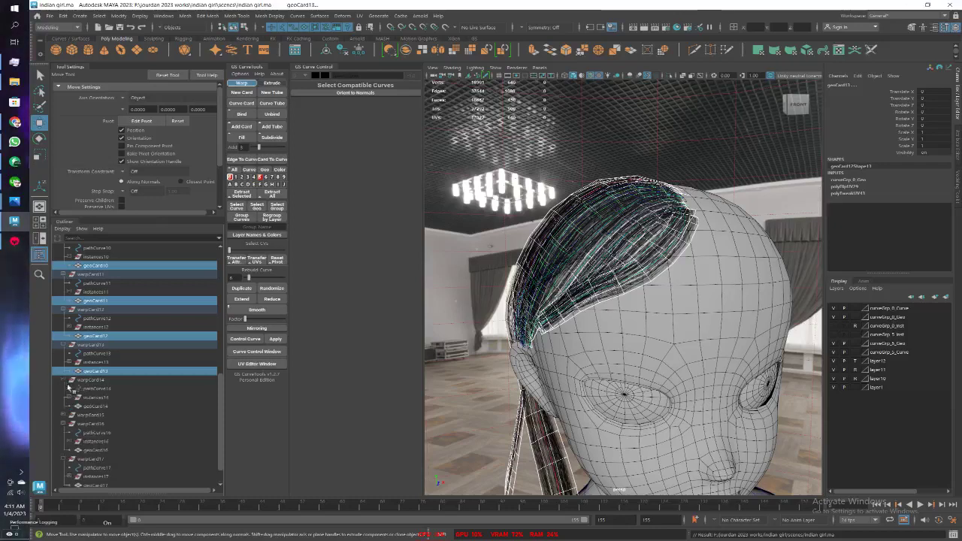
ctrl+click(95, 406)
scroll(75, 398, down, 1)
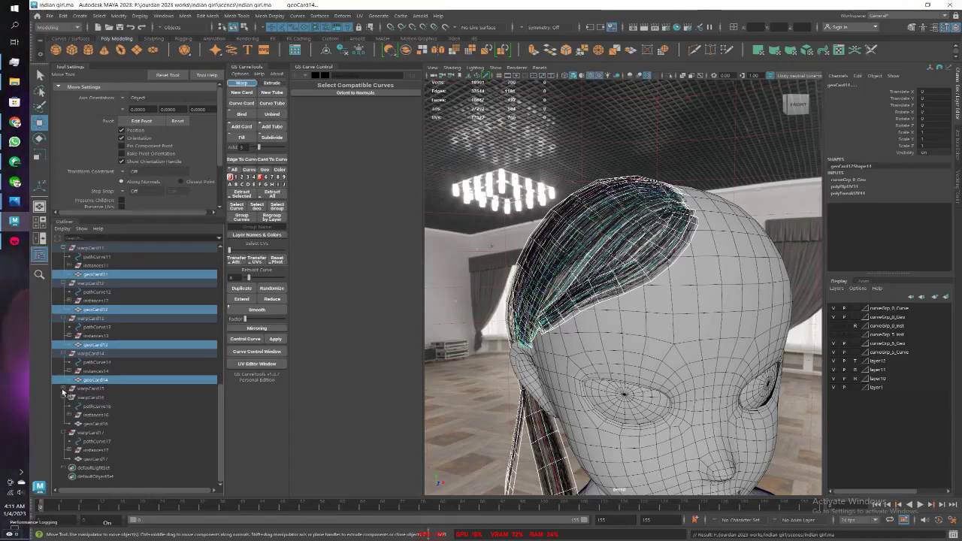
ctrl+click(94, 416)
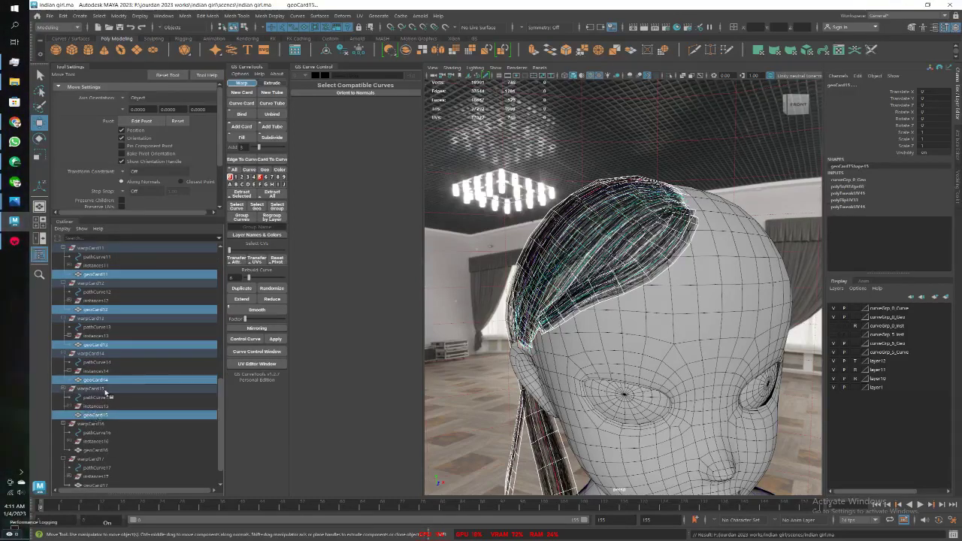
scroll(102, 406, down, 1)
ctrl+click(98, 424)
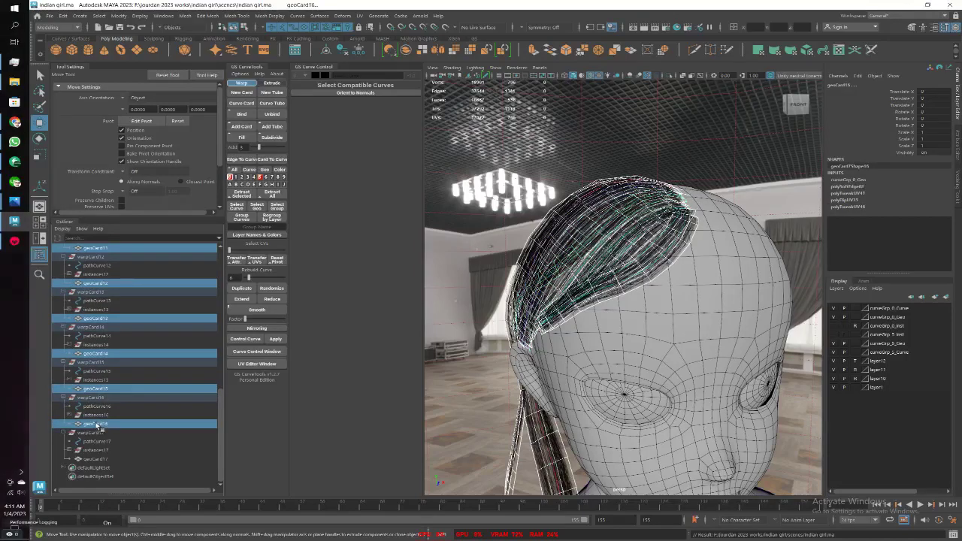
ctrl+click(91, 459)
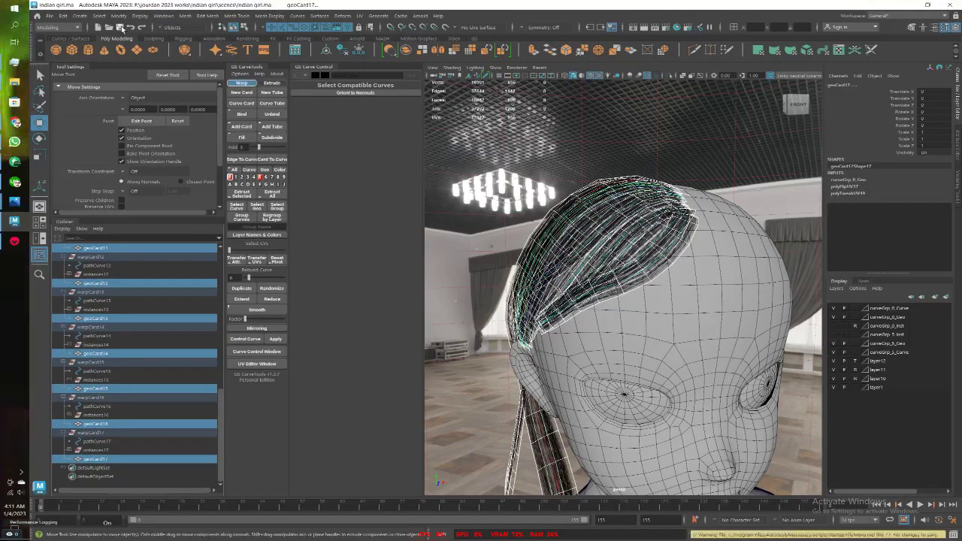
click(268, 16)
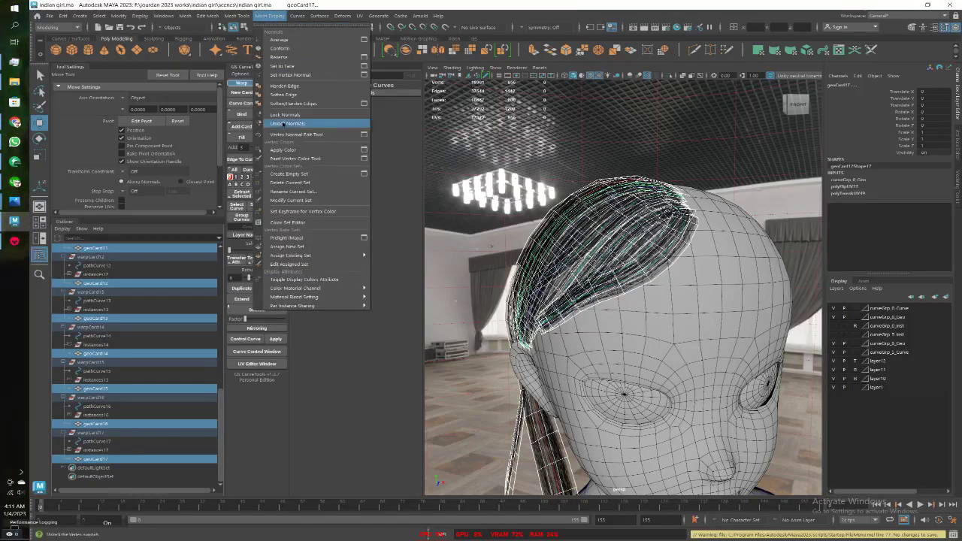
Apply Soften Edge, export the selection over GS hair card.fbx, and save the Maya scene
click(283, 94)
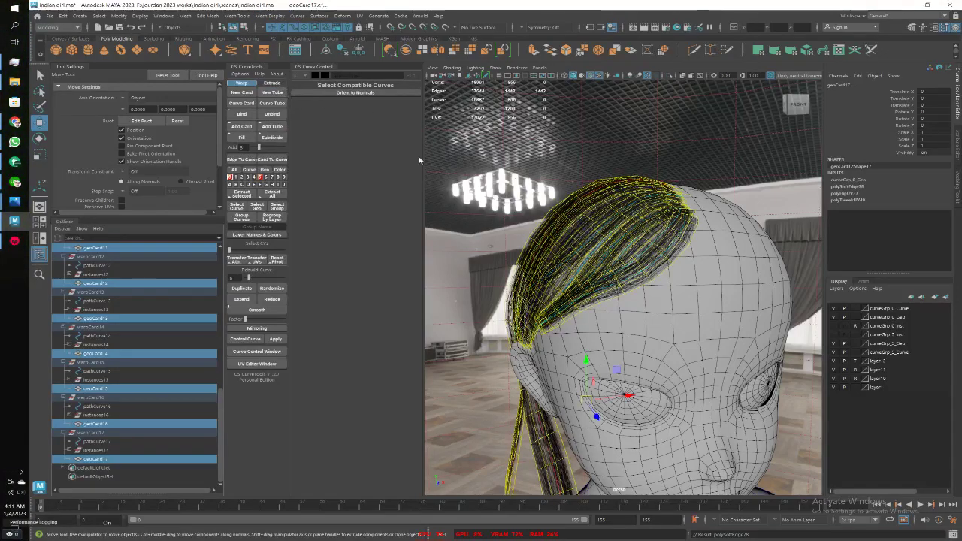
click(49, 16)
click(83, 129)
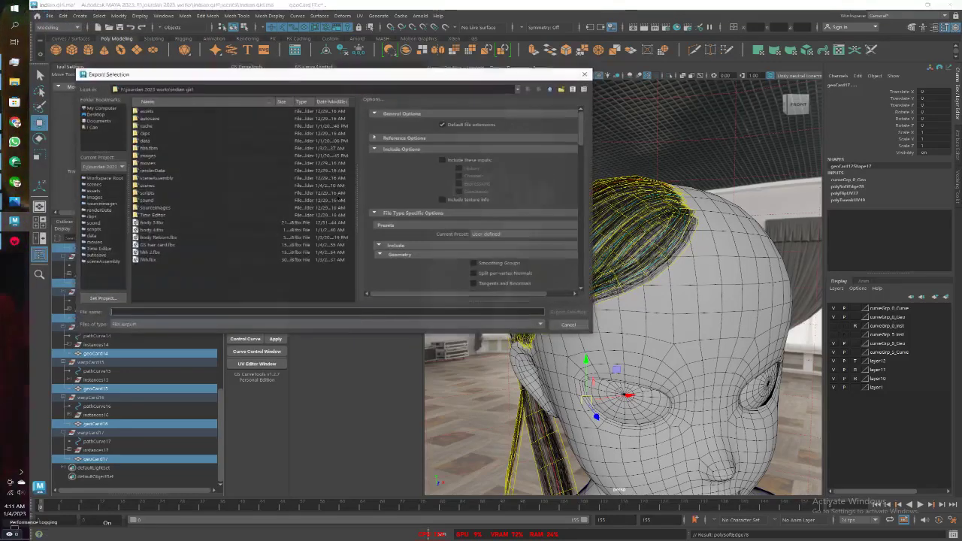
click(174, 246)
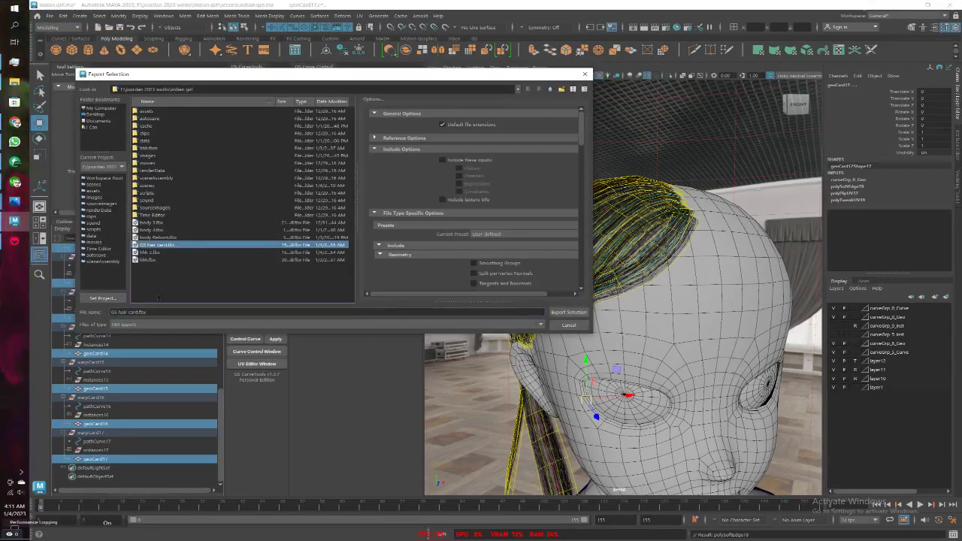
click(568, 312)
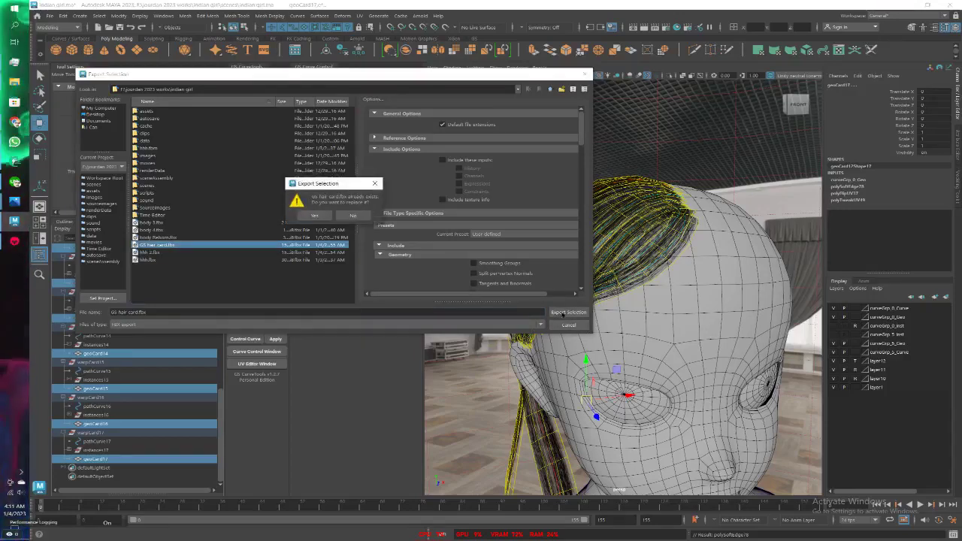
click(307, 215)
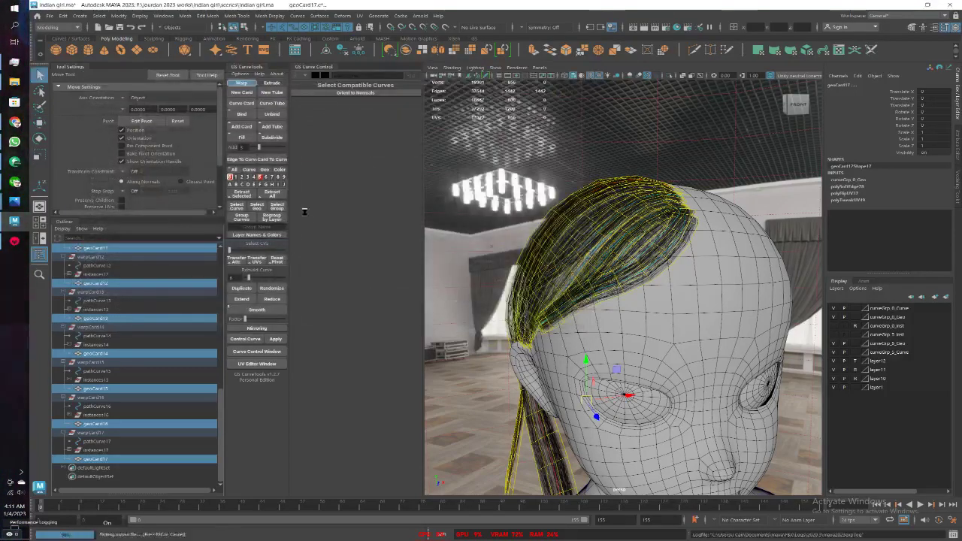
click(544, 181)
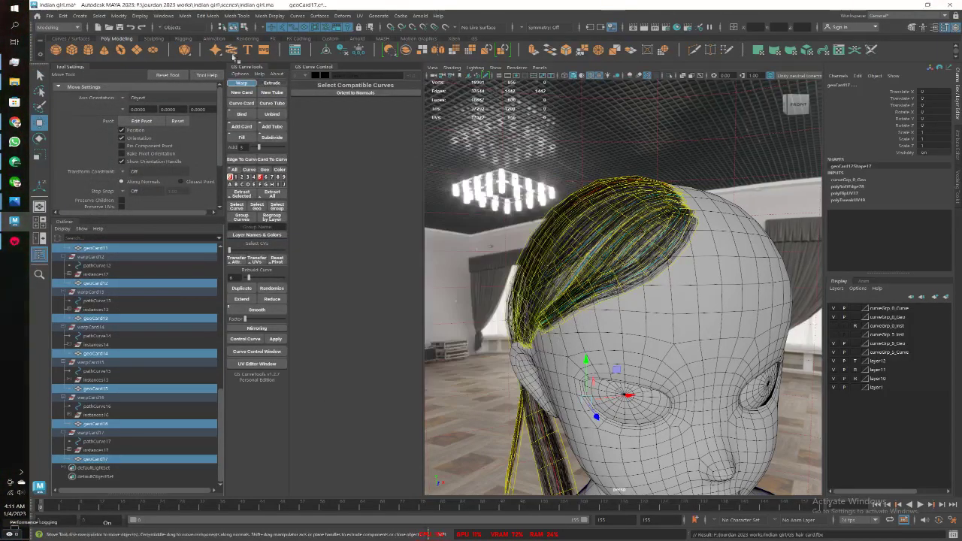
click(119, 27)
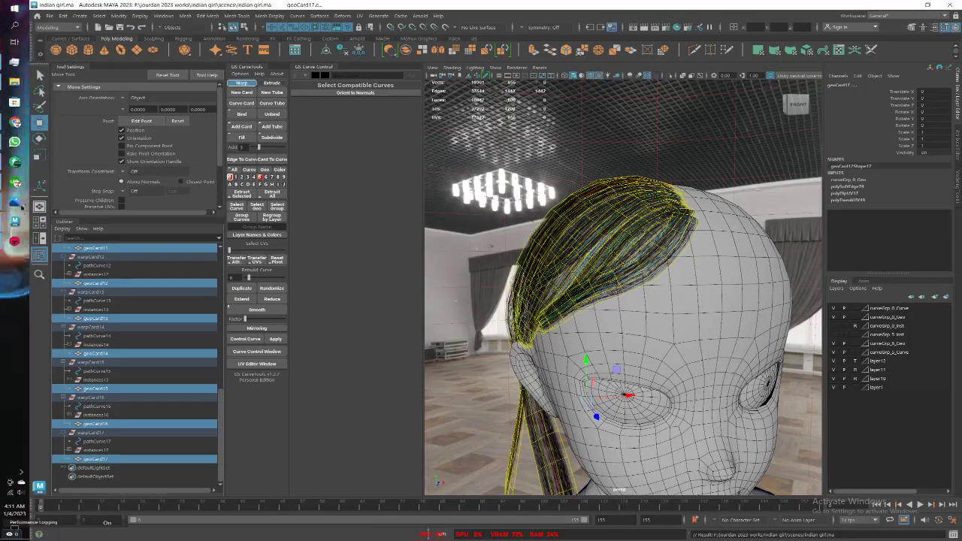
In Toolbag, inspect geoCard15, geoCard16 and geoCard17, then hide body Reborn
key(alt+Tab)
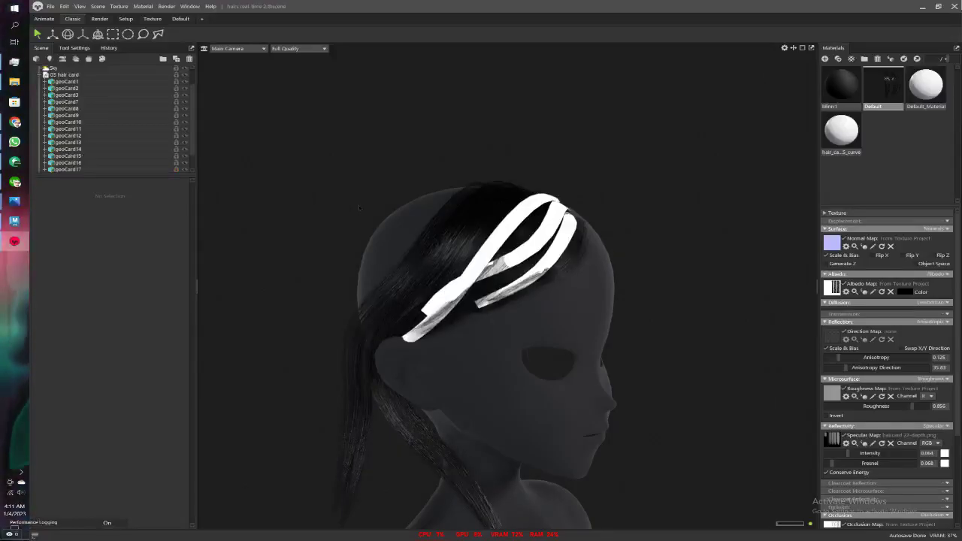
scroll(108, 132, down, 1)
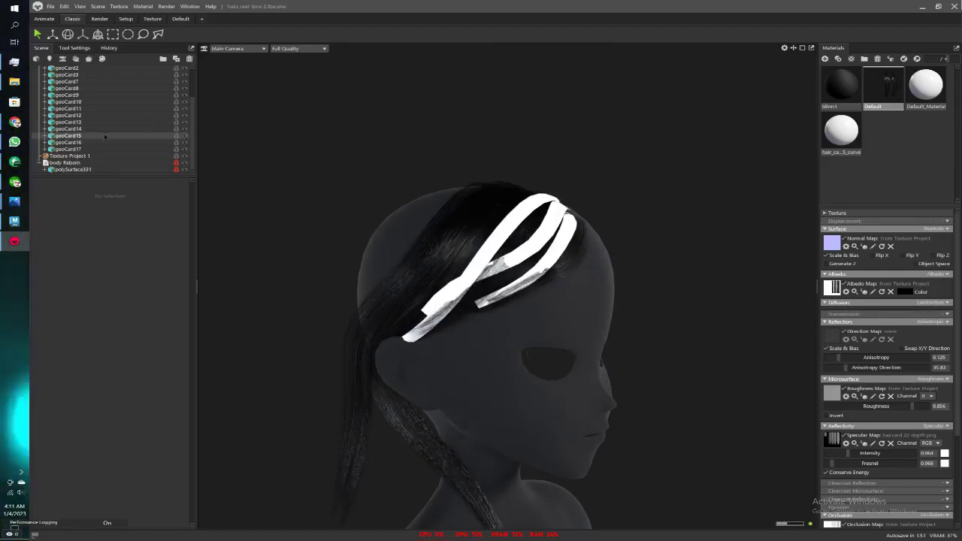
click(185, 136)
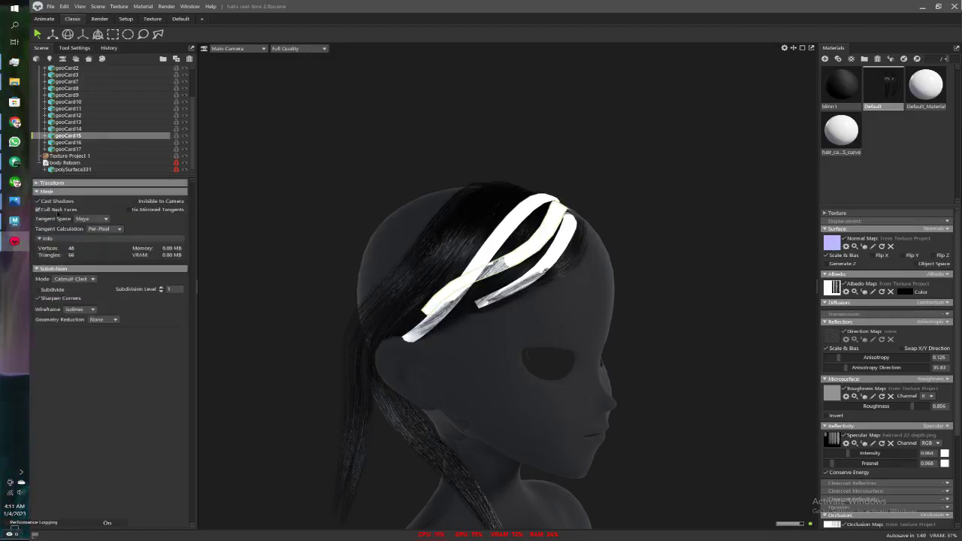
click(79, 142)
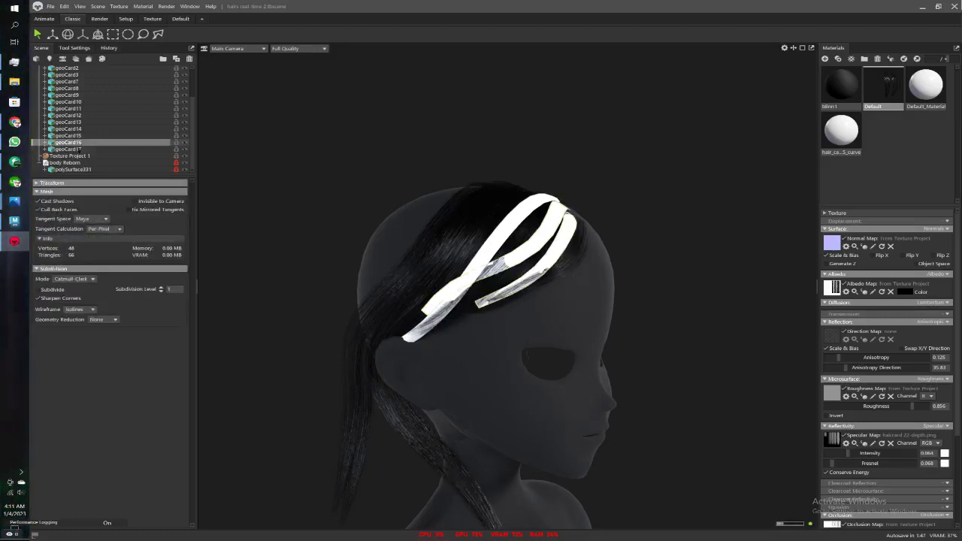
click(75, 149)
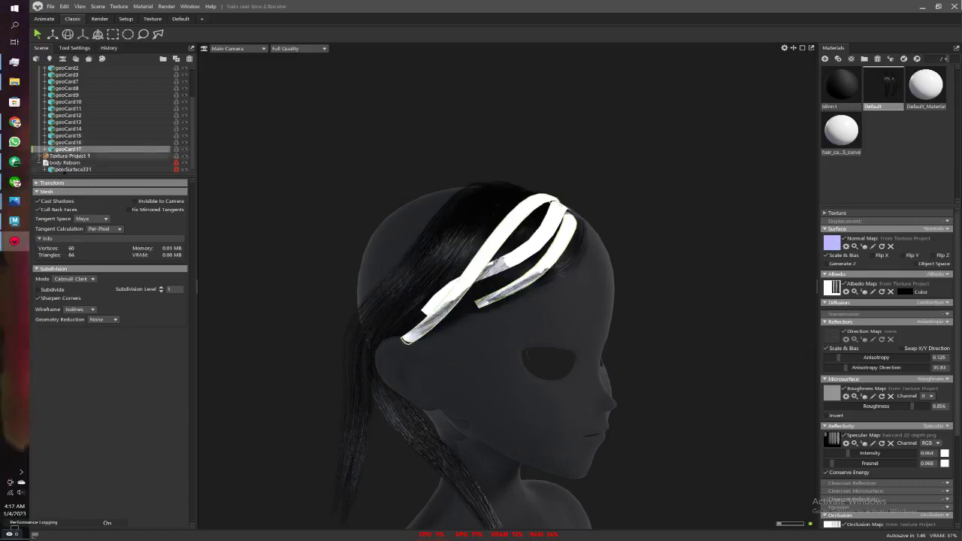
click(184, 163)
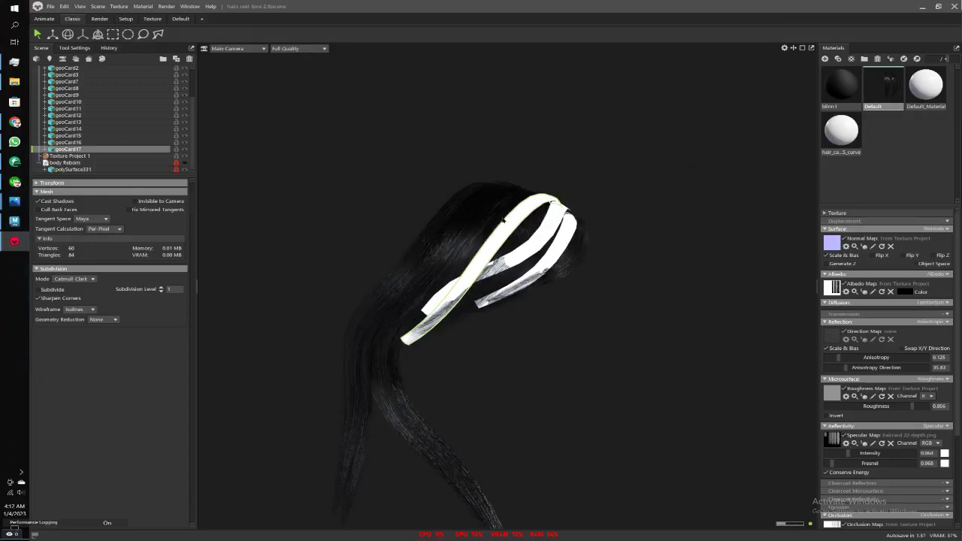
Delete Default_Material and the extra hair curve material, then deselect
click(920, 92)
key(Delete)
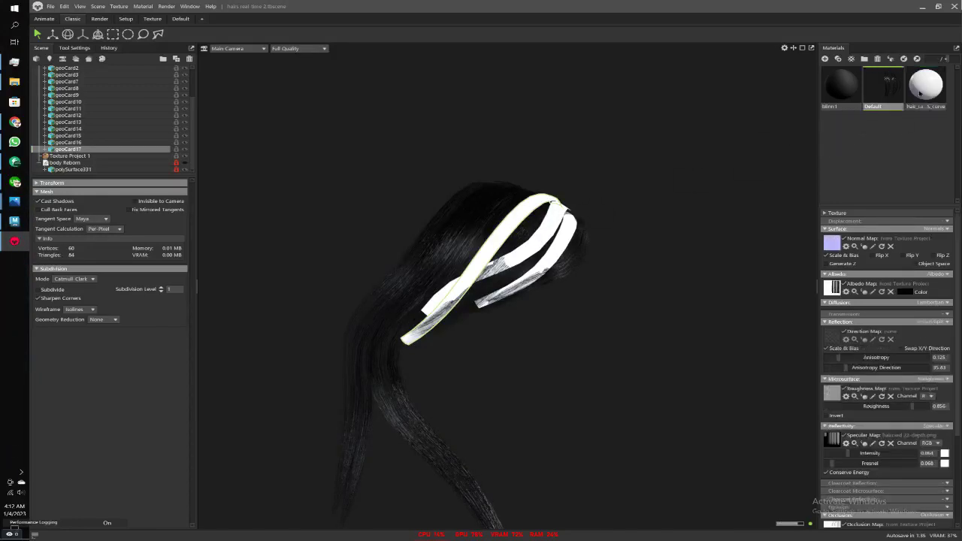
click(920, 88)
key(Delete)
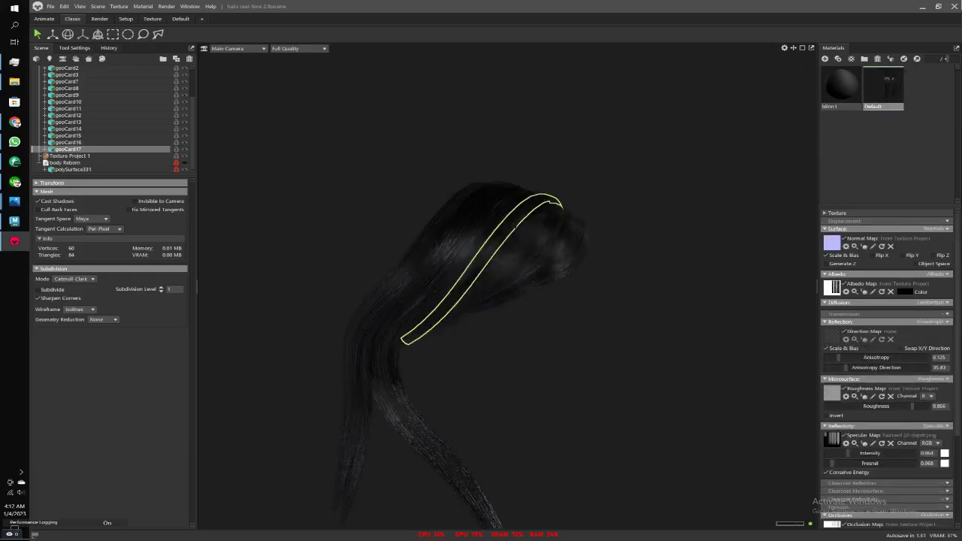
click(632, 180)
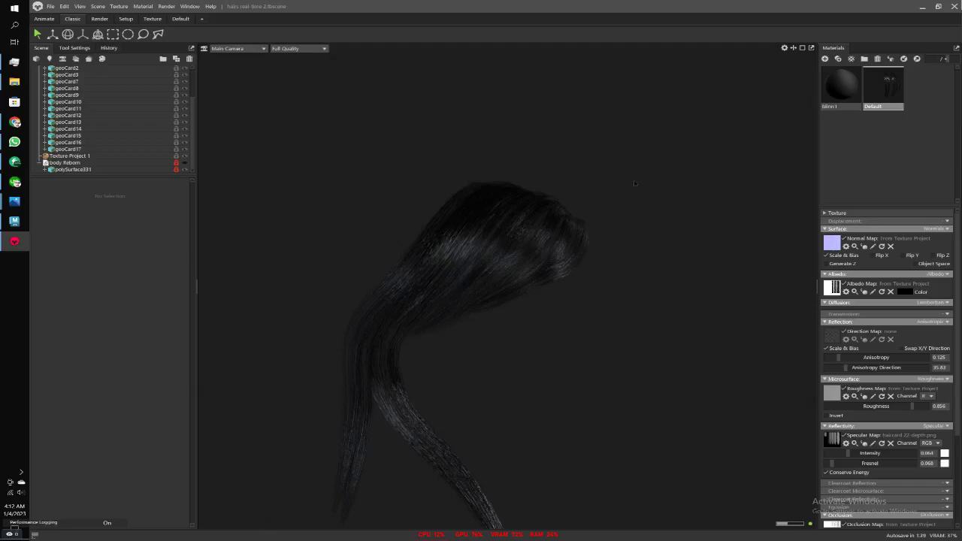
mouse_move(634, 183)
mouse_down()
mouse_move(566, 236)
mouse_move(532, 244)
mouse_move(640, 203)
mouse_move(618, 190)
mouse_up()
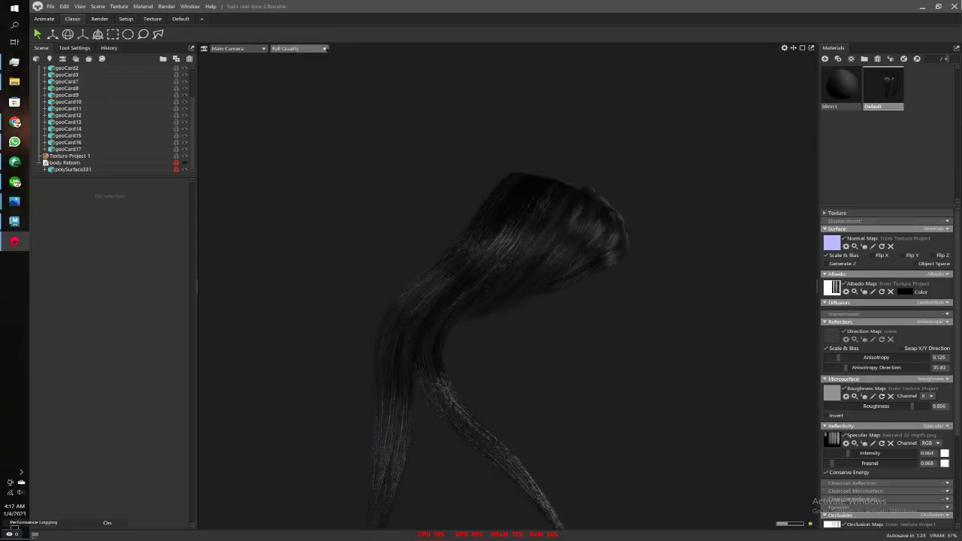
View the hair in Wireframe shading, then return to Full Quality and unhide body Reborn
click(297, 48)
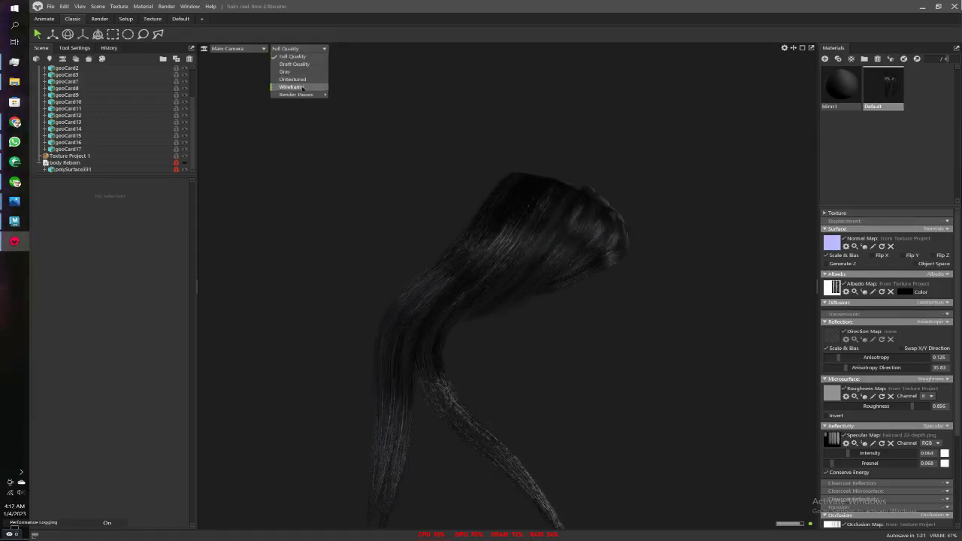
click(303, 87)
mouse_move(361, 130)
mouse_down()
mouse_move(312, 145)
mouse_move(262, 191)
mouse_move(329, 147)
mouse_up()
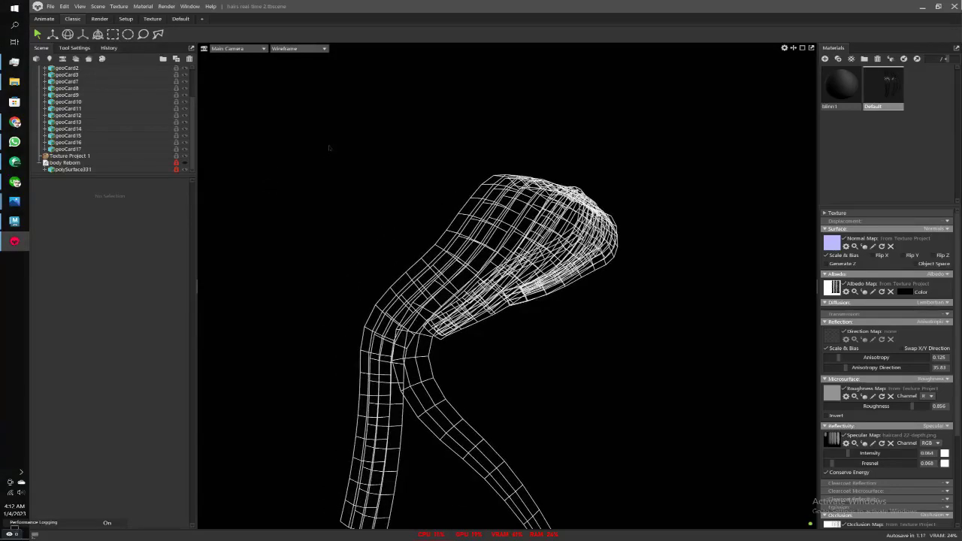
click(297, 48)
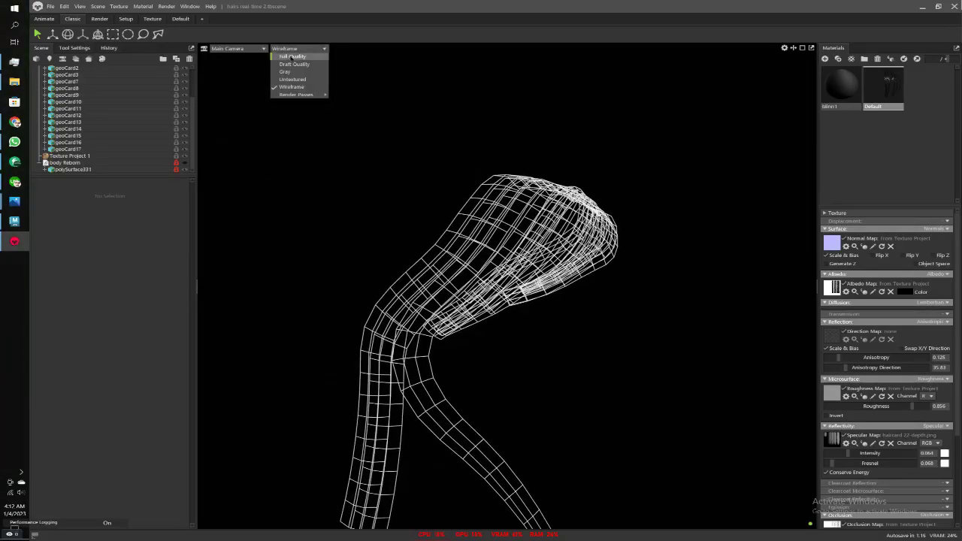
click(292, 57)
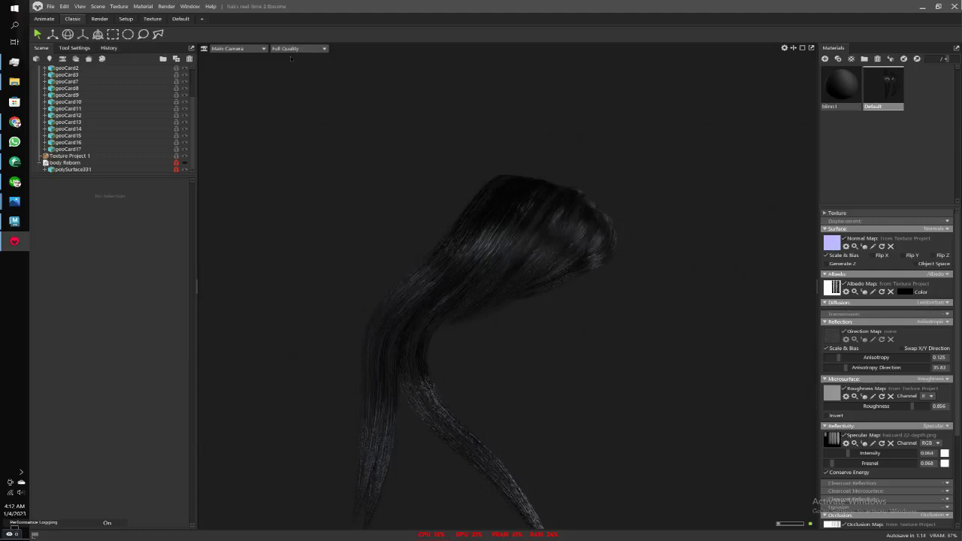
click(184, 162)
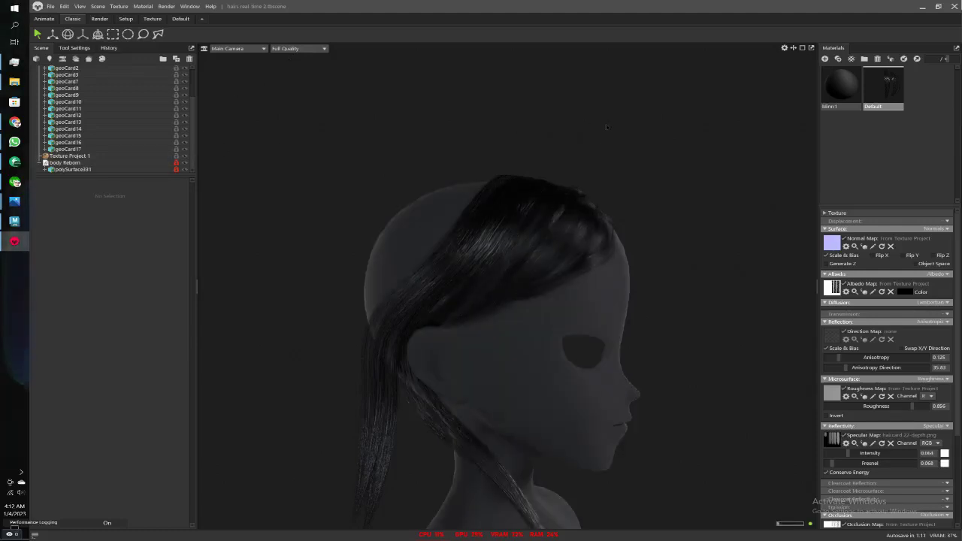
Orbit around the head, selecting and deselecting geoCard17 while zooming toward the strands
mouse_move(225, 151)
mouse_down()
mouse_move(560, 156)
mouse_move(630, 106)
mouse_move(658, 121)
mouse_move(619, 147)
mouse_move(682, 150)
mouse_move(649, 150)
mouse_up()
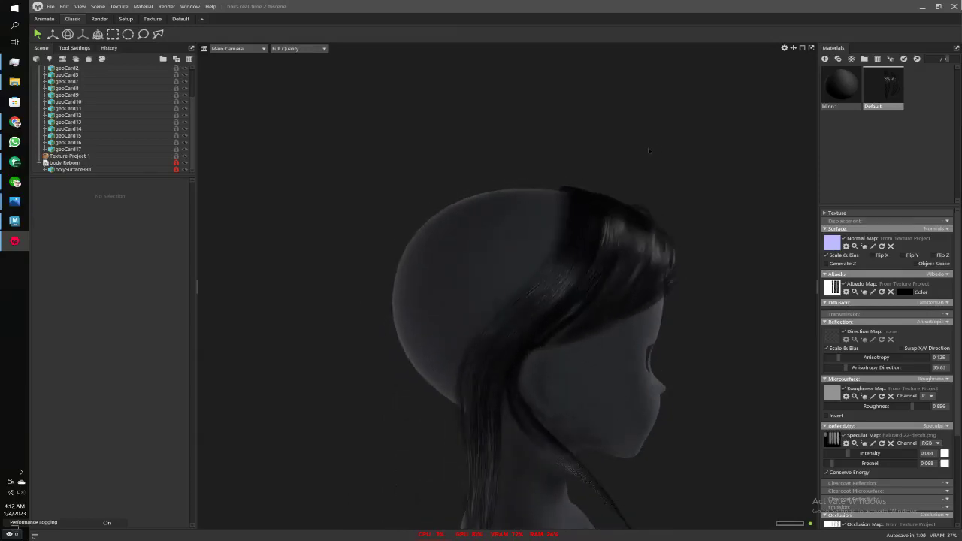
click(648, 214)
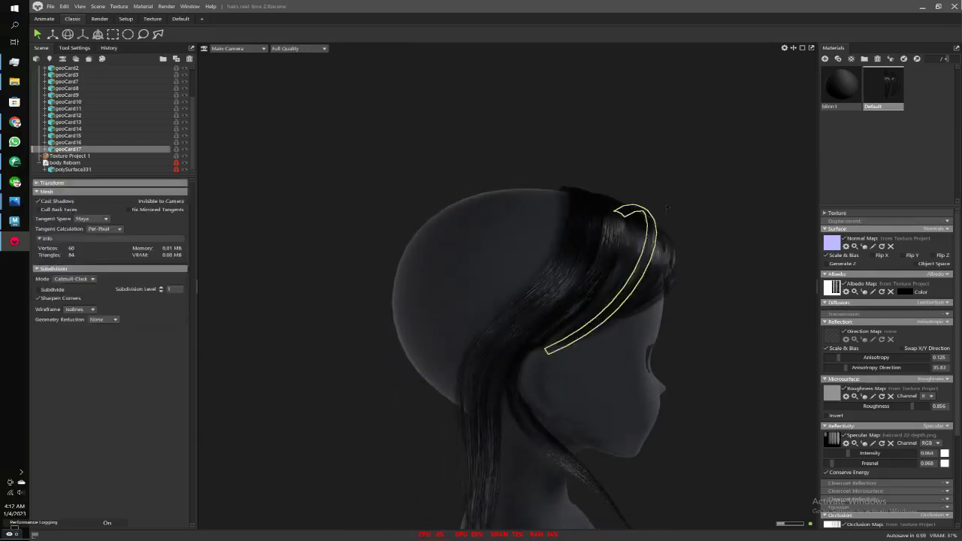
mouse_move(679, 175)
mouse_down()
mouse_move(550, 167)
mouse_move(668, 169)
mouse_up()
click(669, 168)
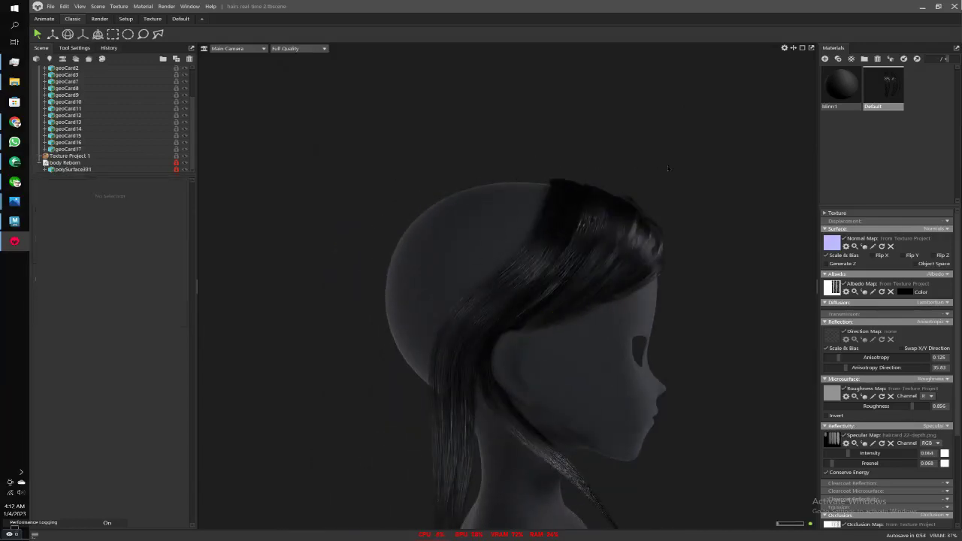
drag(685, 173, 652, 190)
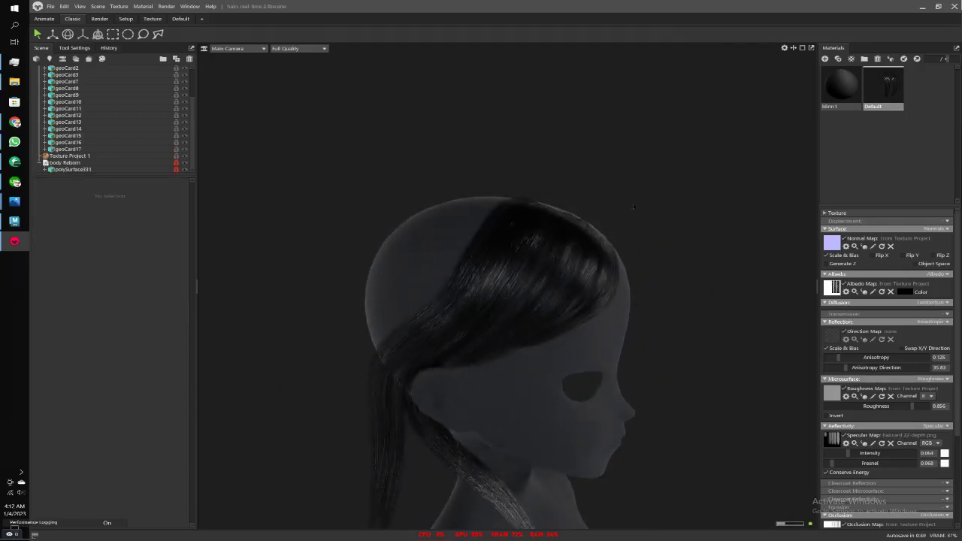
mouse_move(636, 205)
mouse_down()
mouse_move(651, 218)
mouse_move(596, 209)
mouse_up()
click(651, 218)
scroll(642, 213, up, 2)
scroll(631, 211, up, 3)
scroll(613, 206, up, 3)
click(679, 144)
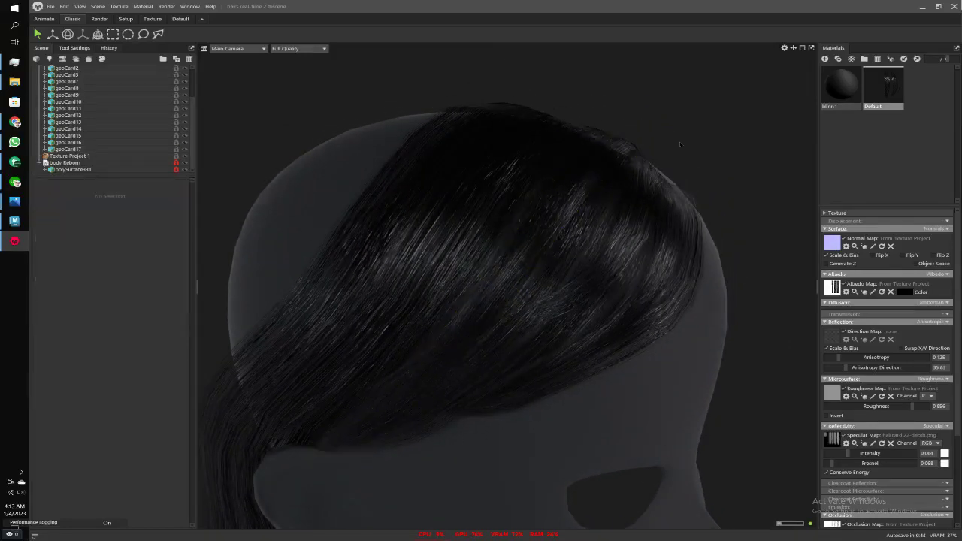
mouse_move(677, 162)
mouse_down()
mouse_move(643, 161)
mouse_move(626, 184)
mouse_move(674, 160)
mouse_up()
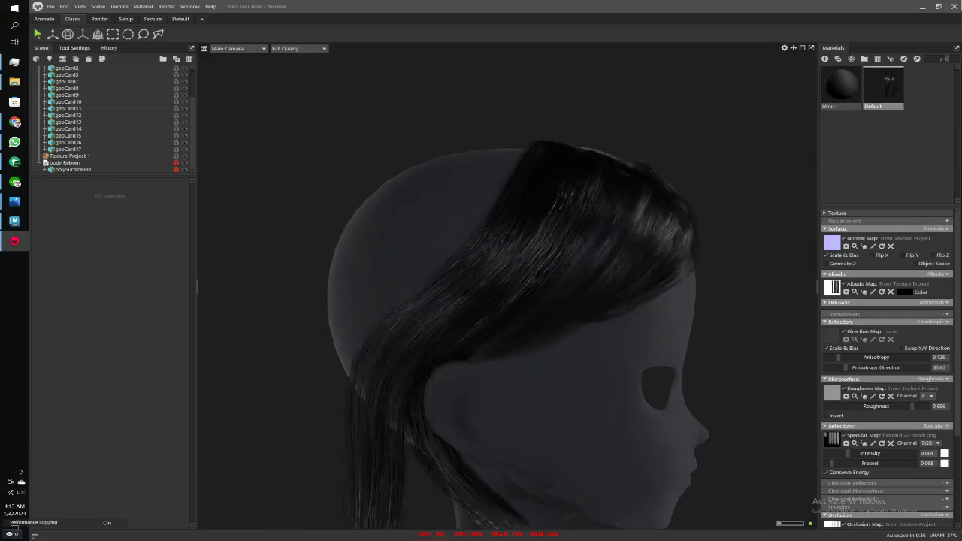
Show the GPU performance overlay and zoom in close on the strands from behind
key(alt+r)
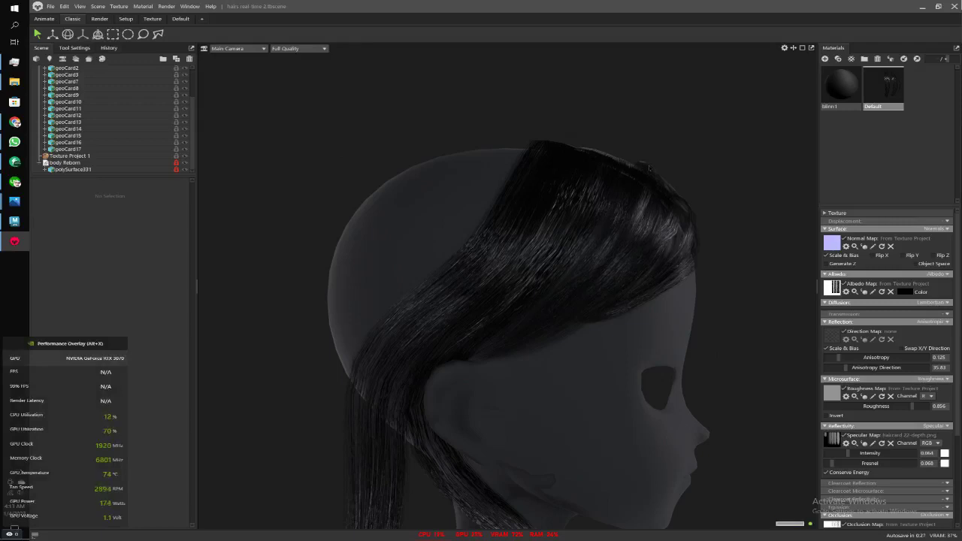
mouse_move(684, 167)
mouse_down()
mouse_move(757, 166)
mouse_move(631, 163)
mouse_move(648, 176)
mouse_move(594, 200)
mouse_move(672, 193)
mouse_move(699, 173)
mouse_up()
click(643, 166)
click(594, 201)
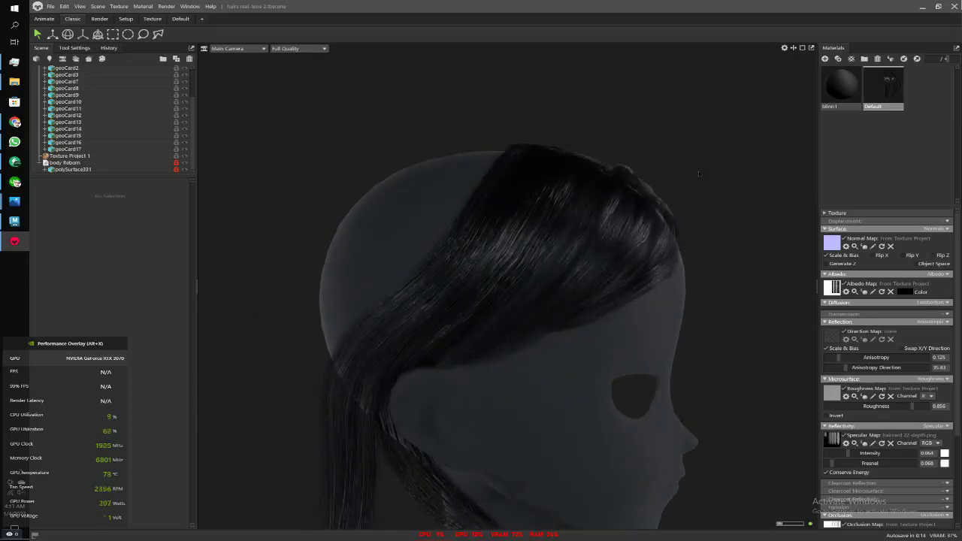
drag(585, 332, 549, 312)
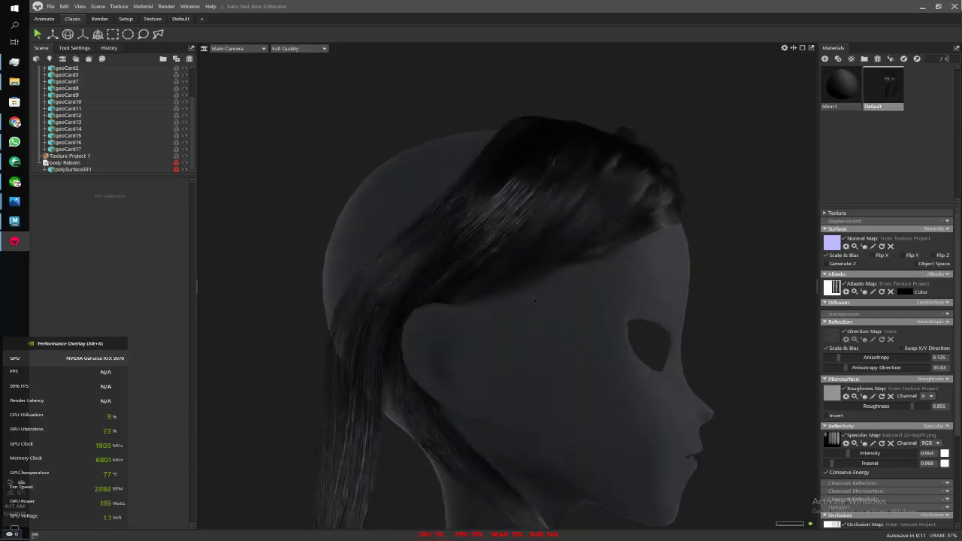
scroll(534, 299, up, 3)
scroll(533, 299, up, 3)
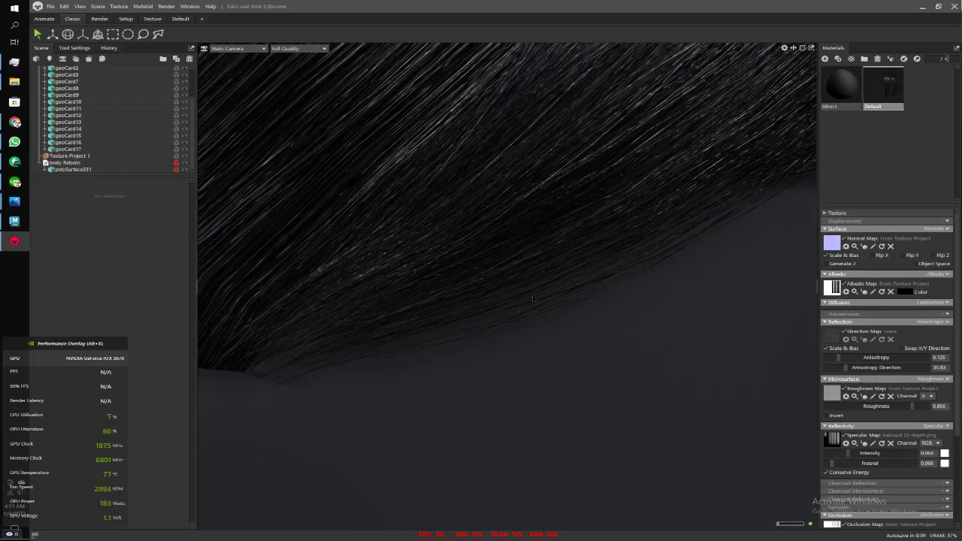
Zoom out from the strand close-up to a front three-quarter view, then minimize Toolbag
drag(517, 281, 514, 278)
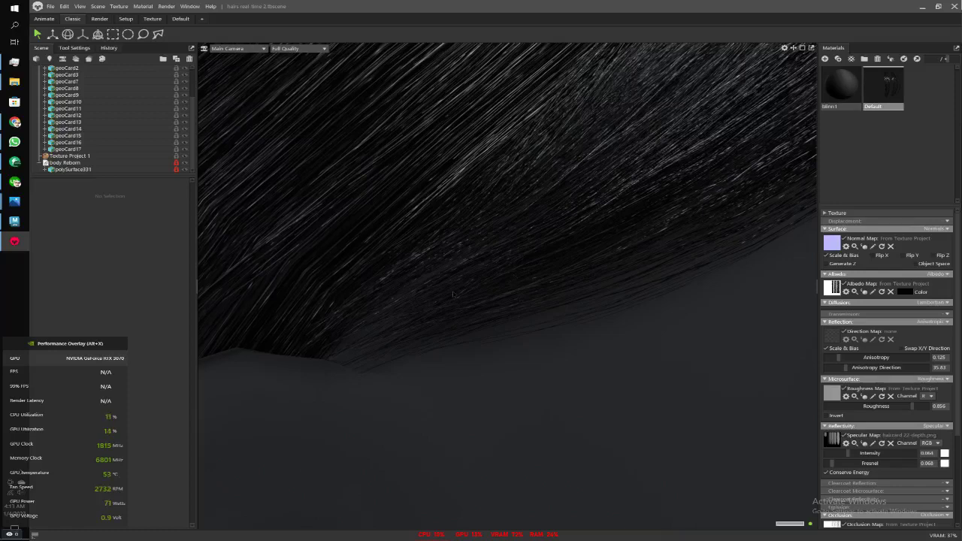
scroll(453, 294, down, 3)
scroll(453, 295, down, 3)
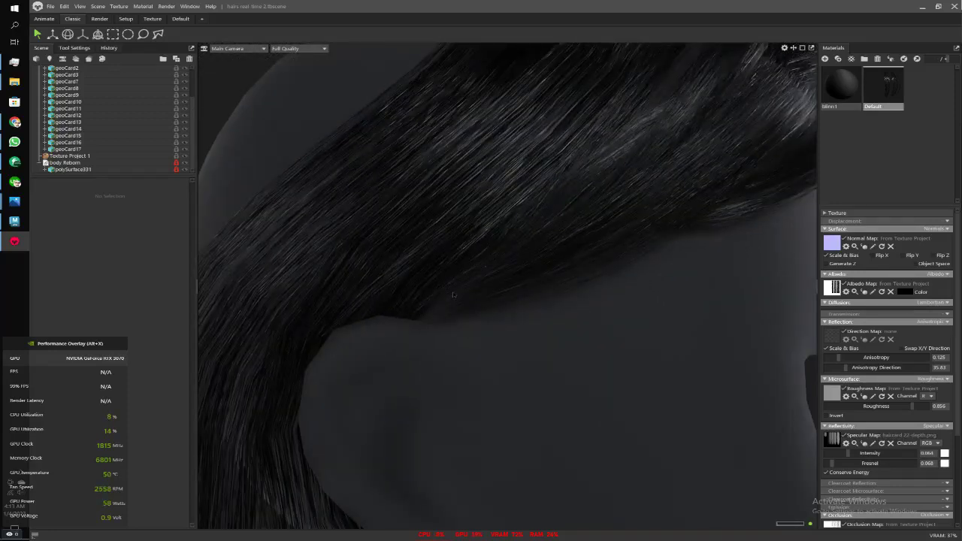
scroll(454, 295, down, 3)
scroll(453, 295, down, 2)
scroll(642, 282, down, 1)
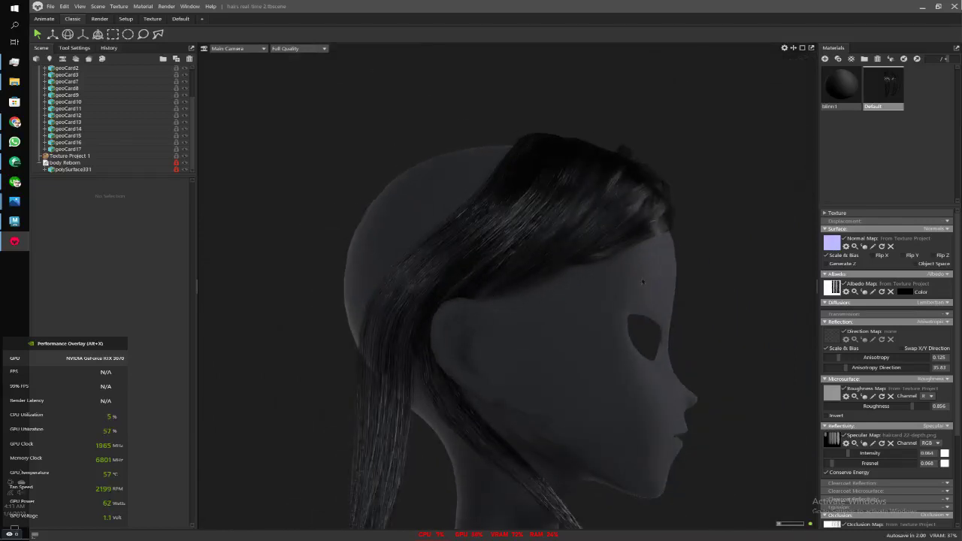
drag(642, 282, 598, 310)
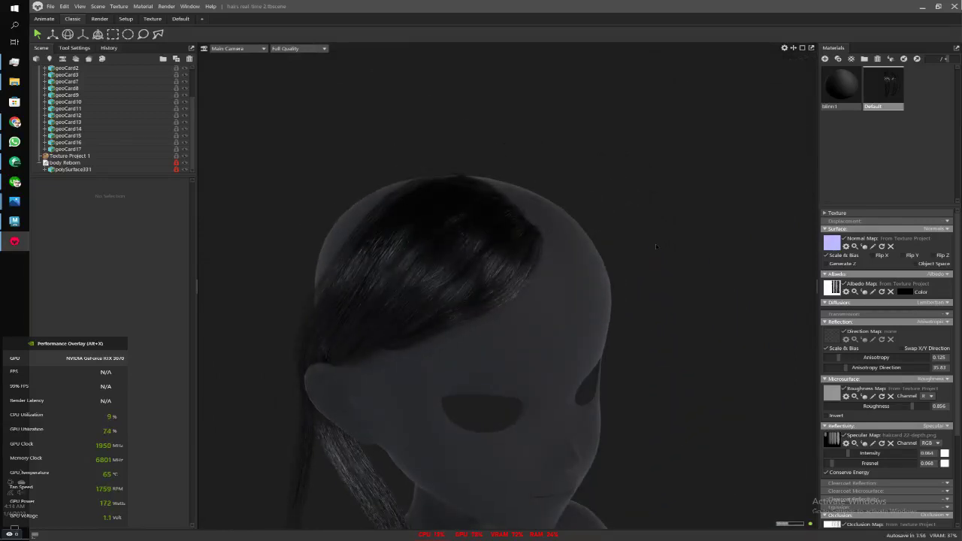
click(921, 6)
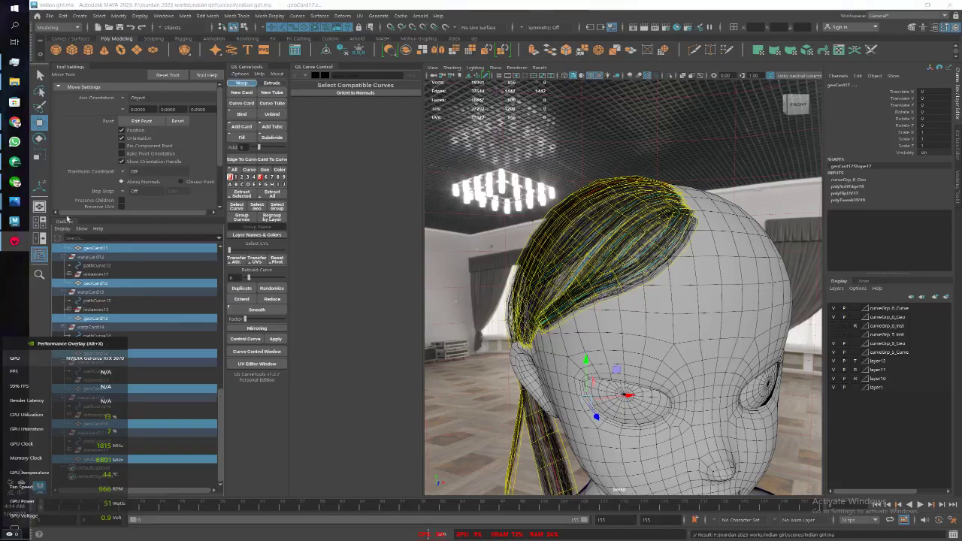
Resume the paused YouTube video in Chrome, then minimize the browser
click(15, 123)
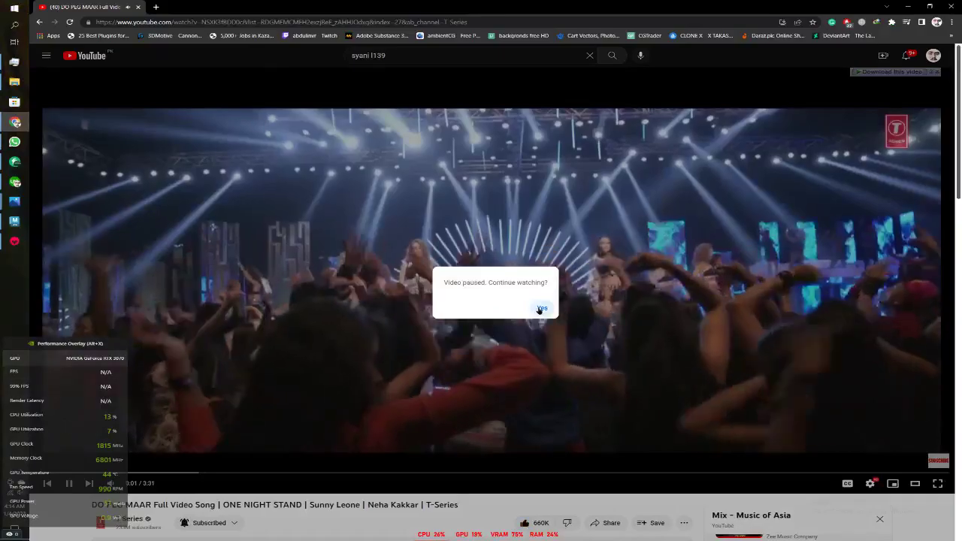
click(542, 309)
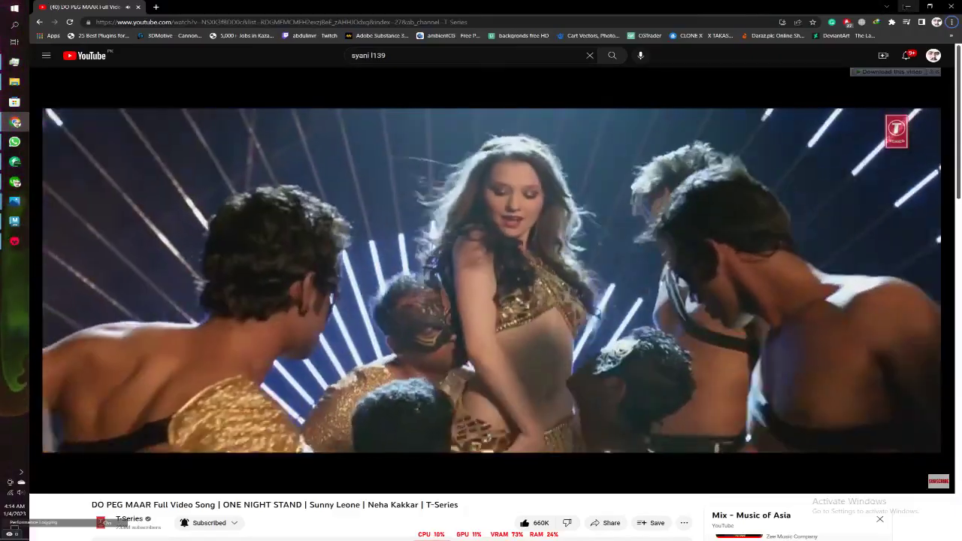
click(908, 6)
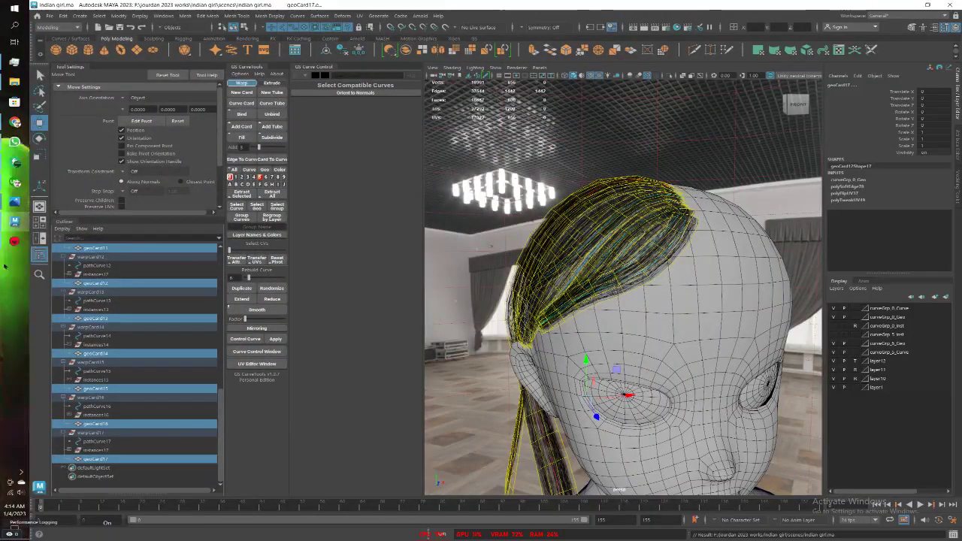
Play the Kaho Na Kaho video from the YouTube Mix playlist
click(15, 122)
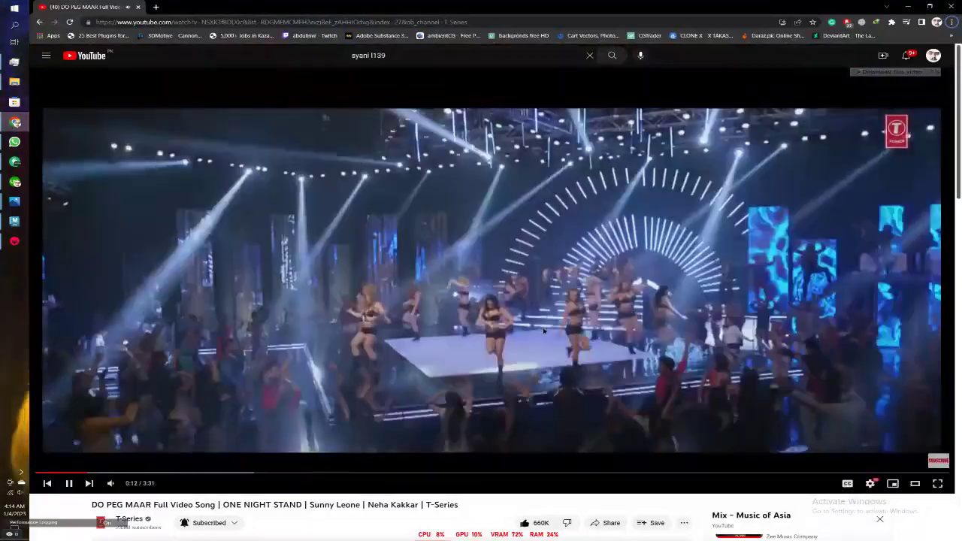
scroll(481, 301, down, 3)
scroll(572, 349, down, 1)
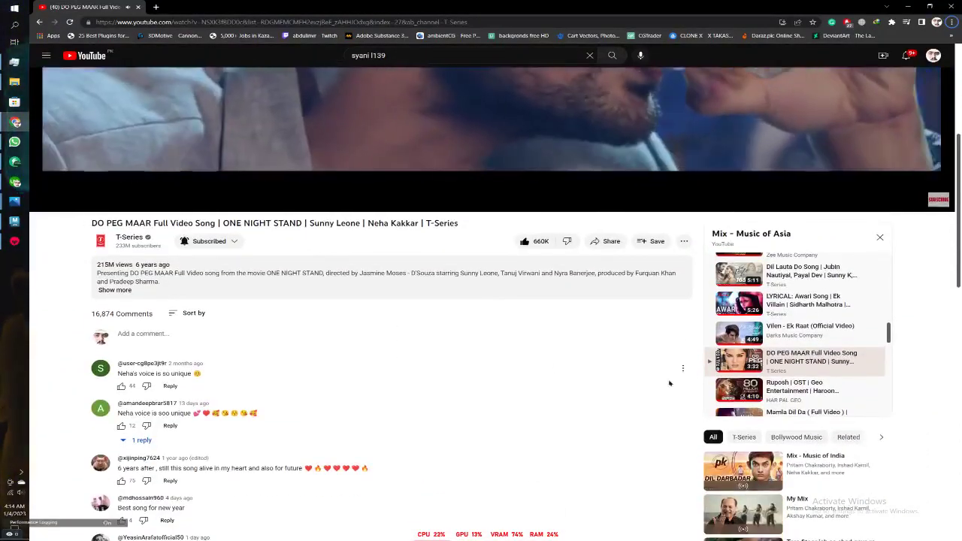
scroll(734, 393, down, 1)
scroll(734, 393, down, 1)
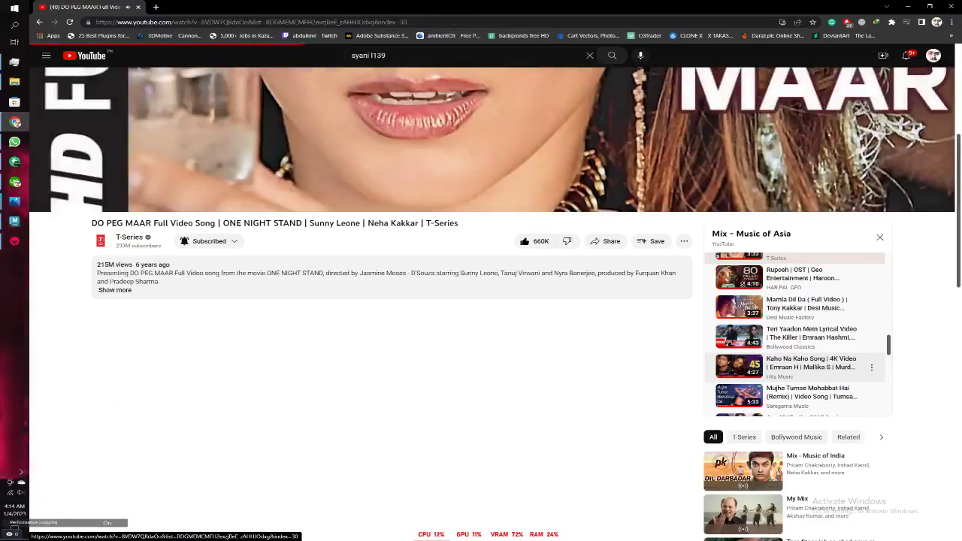
click(736, 367)
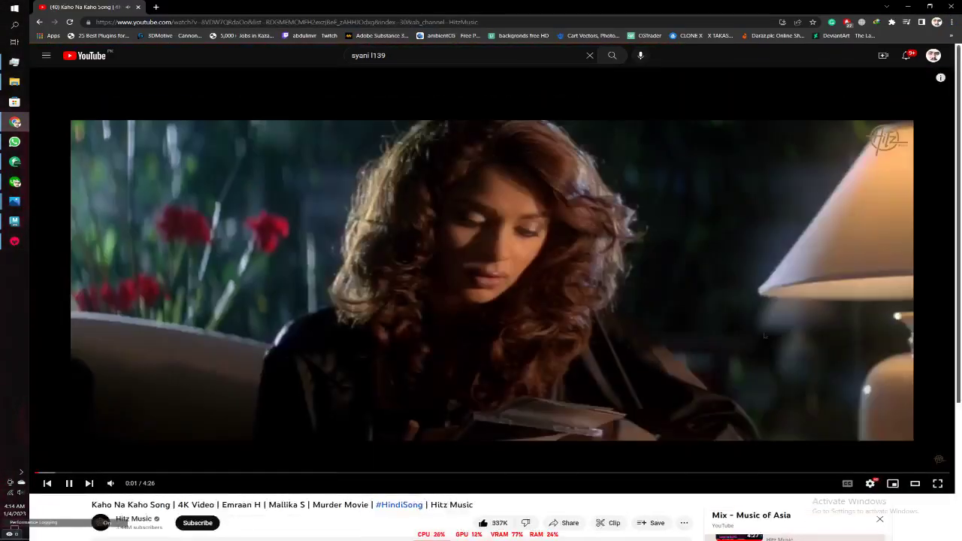
Play the Ruposh OST video from the playlist and return to Maya
scroll(741, 383, down, 4)
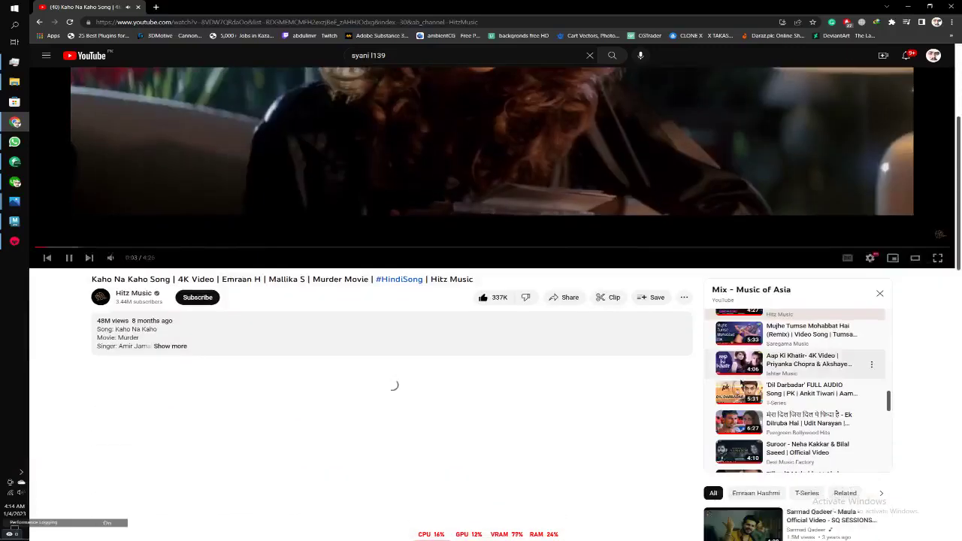
scroll(759, 382, up, 1)
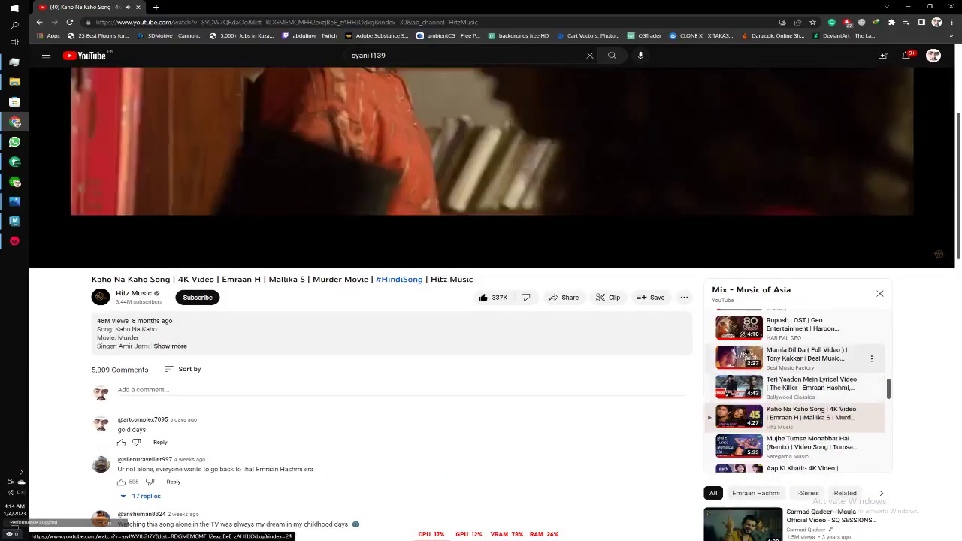
click(741, 329)
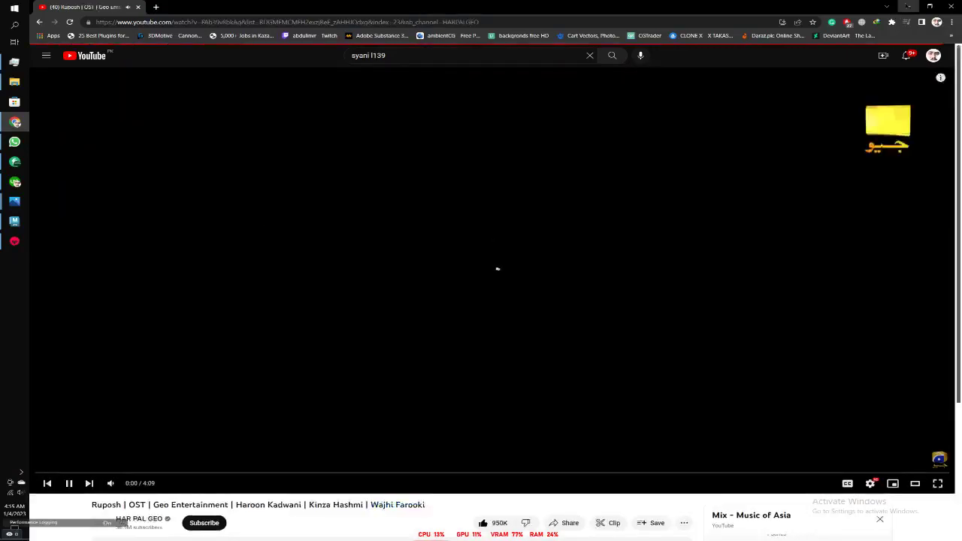
key(alt+Tab)
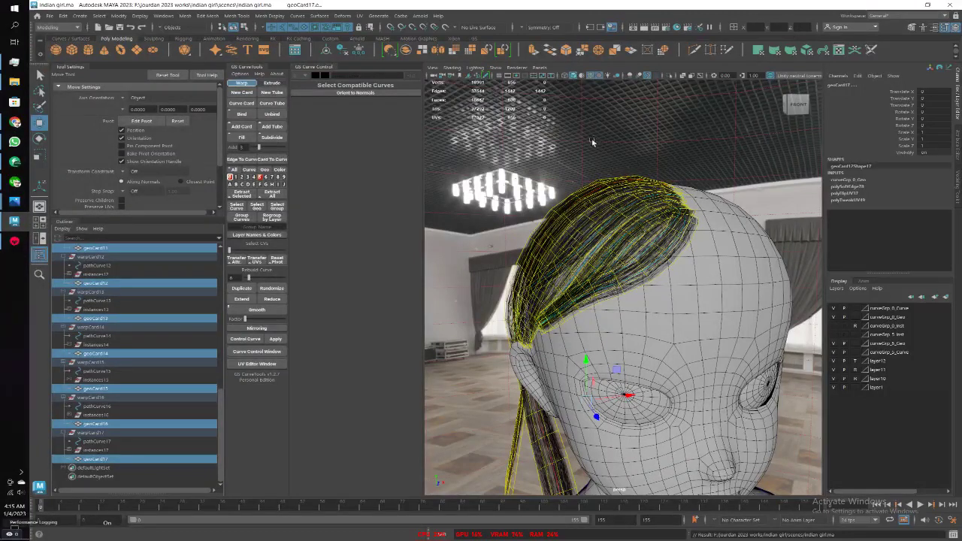
Deselect all the hair cards by clicking empty viewport space
click(592, 141)
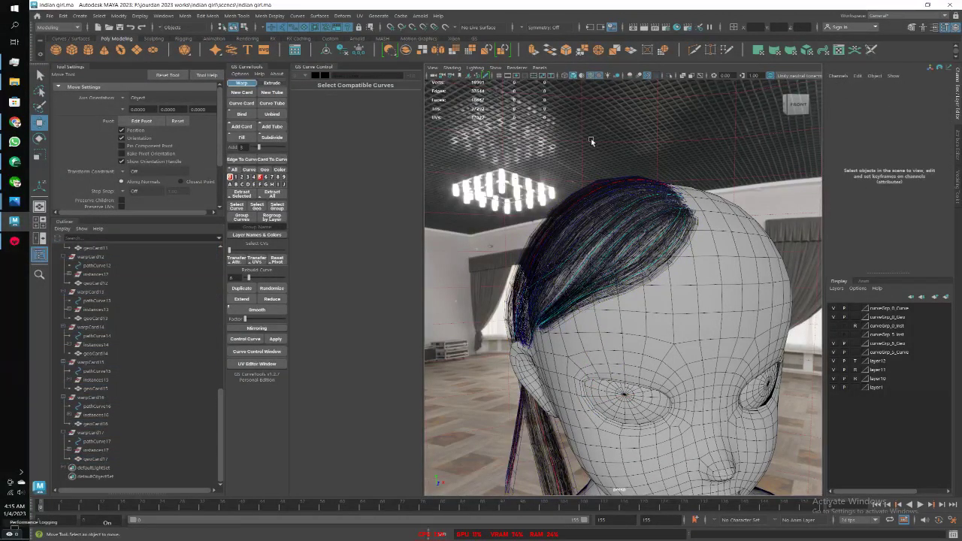